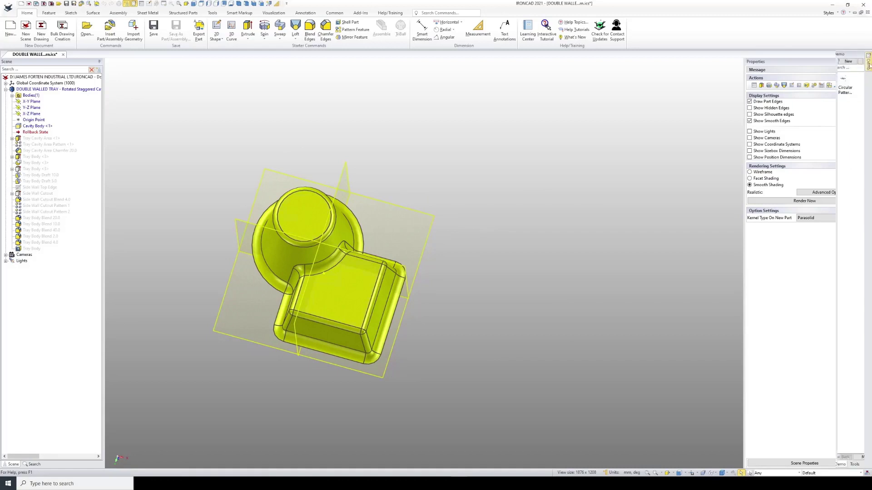
Insert the Circular Pattern Layout Sketch from the catalog and reposition its origin to the round cavity's top-face centre, with Fix to Reference enabled.
mouse_move(774, 81)
left_mouse_down()
mouse_move(405, 207)
mouse_move(320, 218)
left_mouse_up()
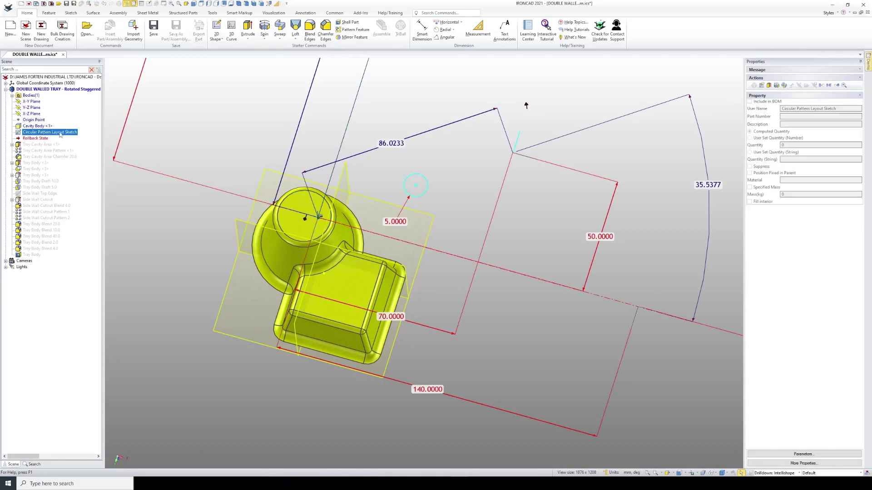
right_click(60, 132)
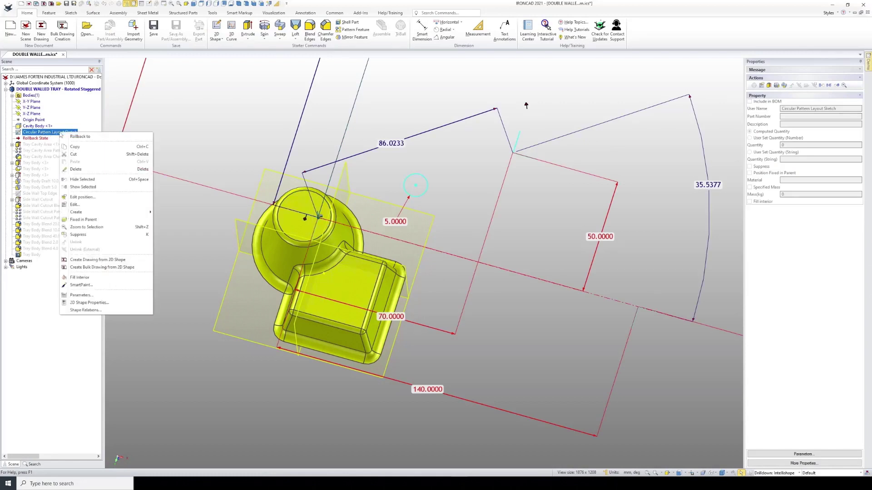
left_click(89, 198)
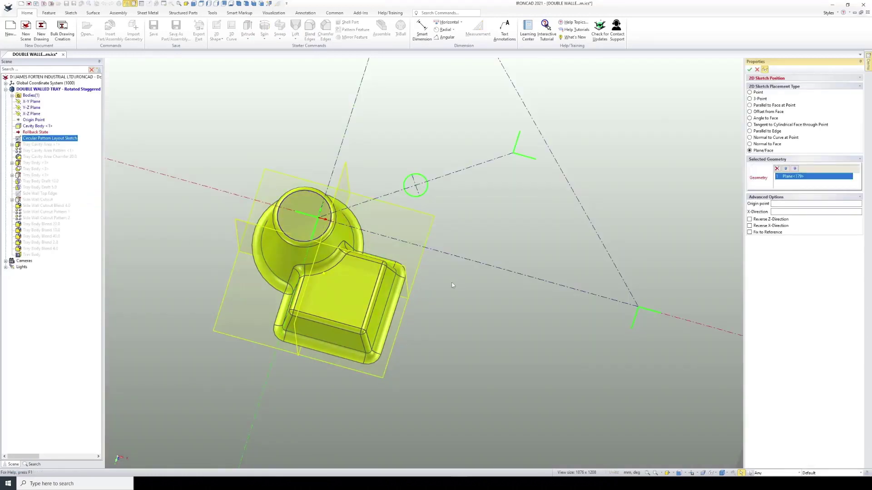
middle_click_drag(407, 282, 373, 263)
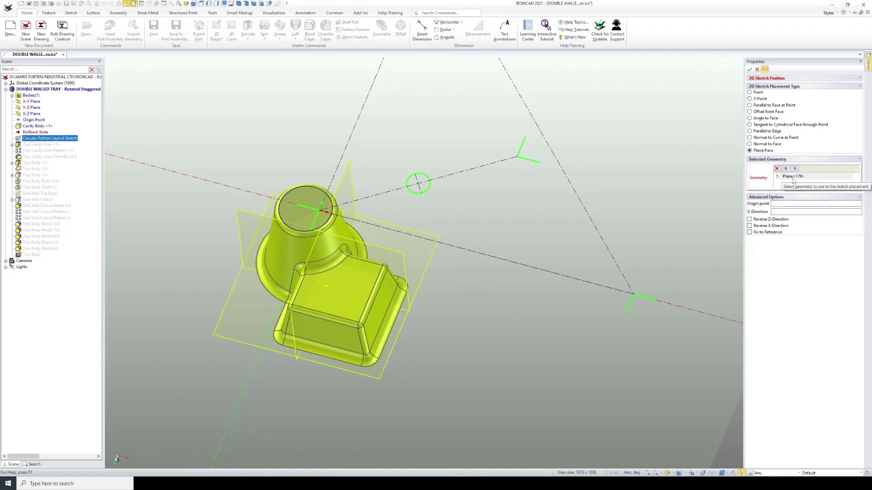
left_click(783, 204)
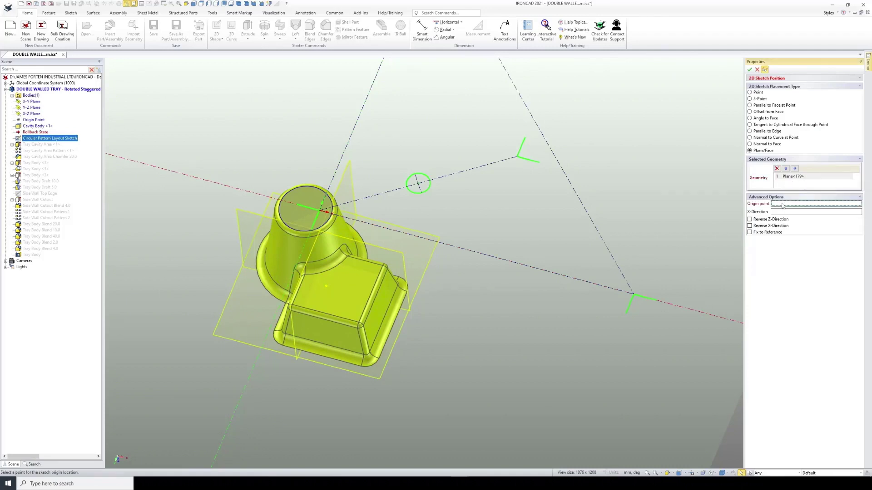
left_click(306, 210)
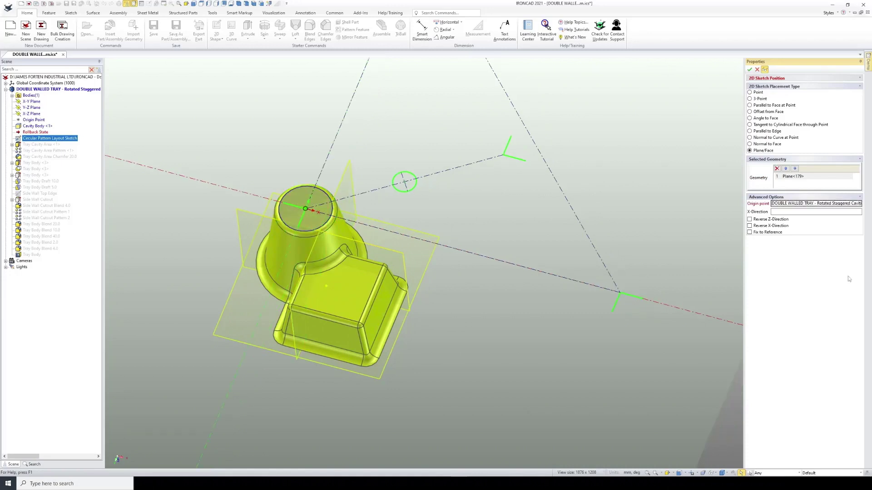
left_click(750, 233)
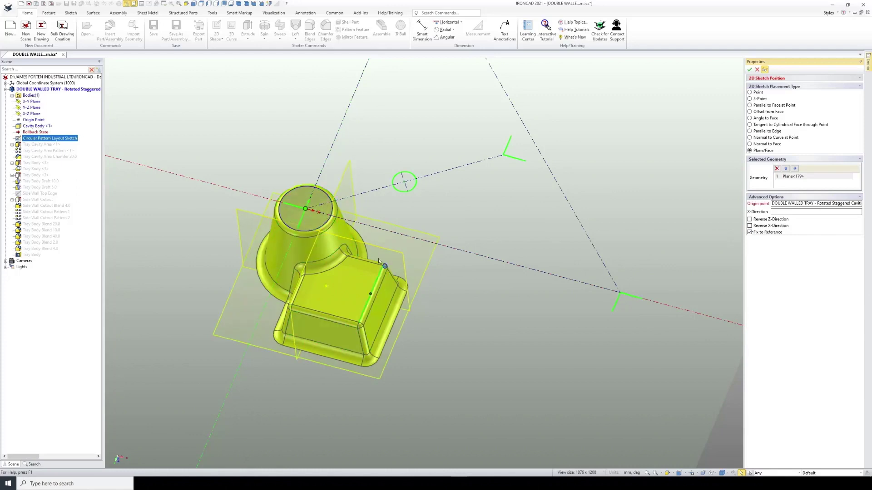
left_click(749, 70)
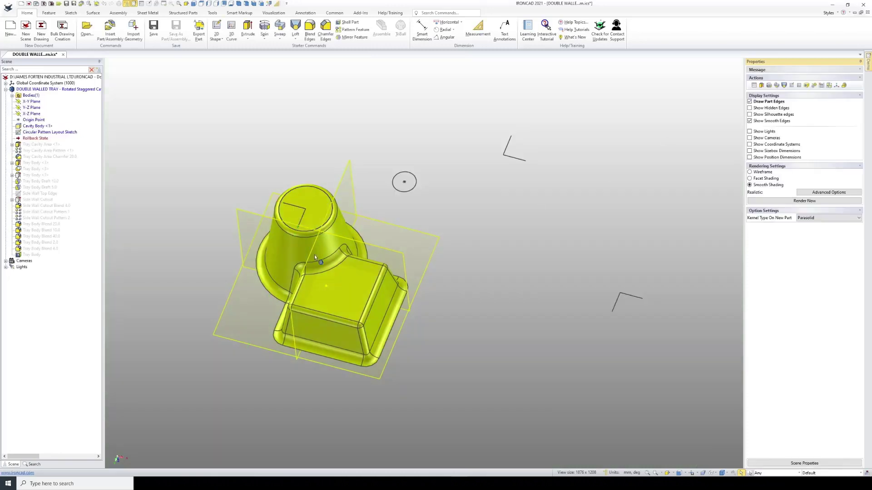
Extrude the Circular Pattern Layout Sketch 50 mm, generated as a surface.
middle_click_drag(314, 254, 349, 237)
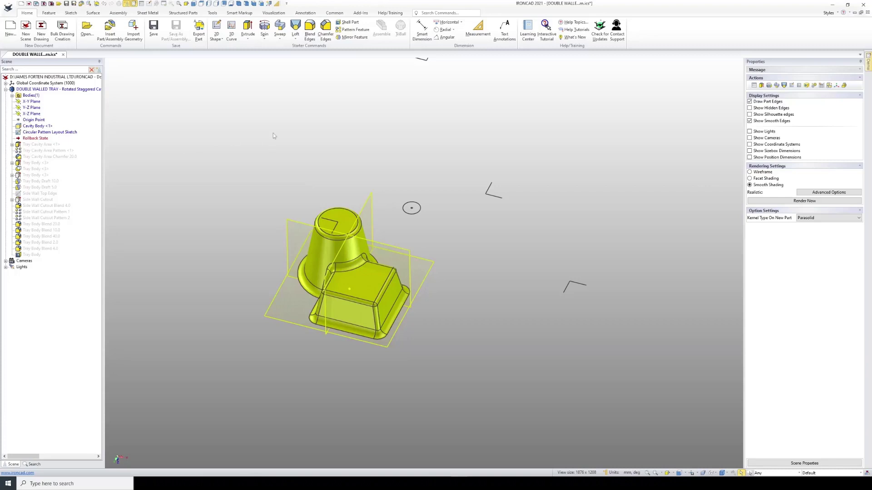
left_click(182, 14)
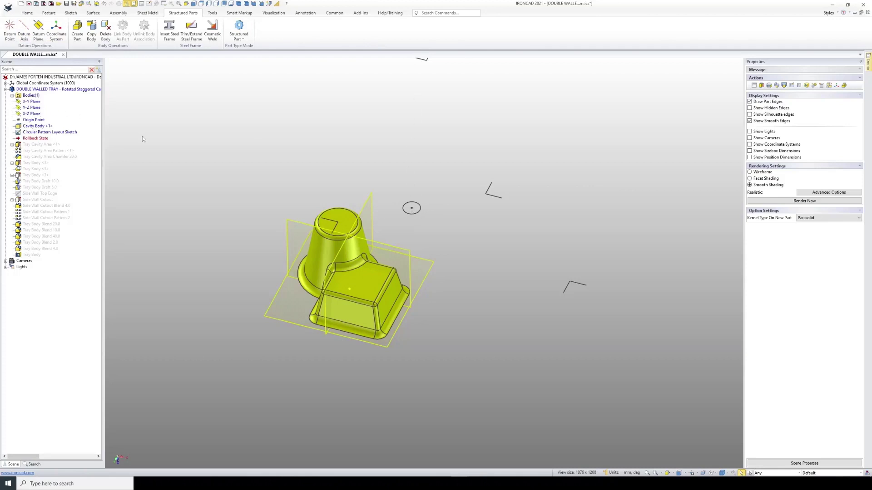
left_click(52, 132)
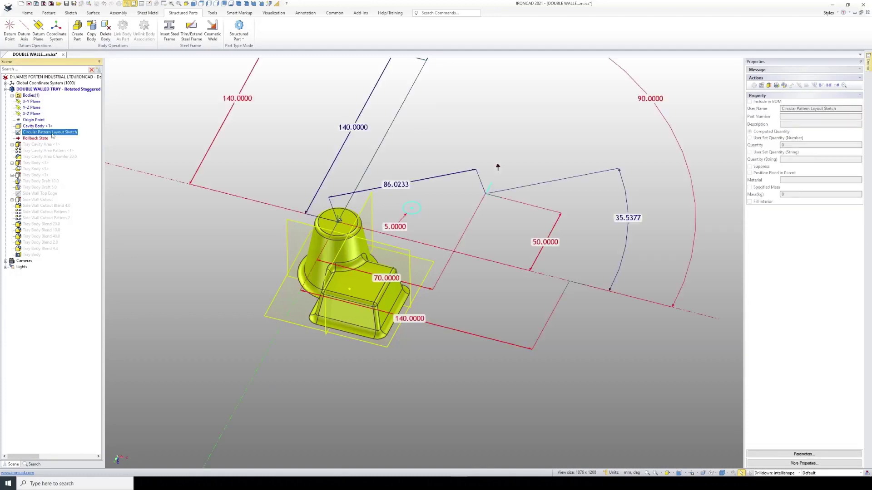
right_click(56, 133)
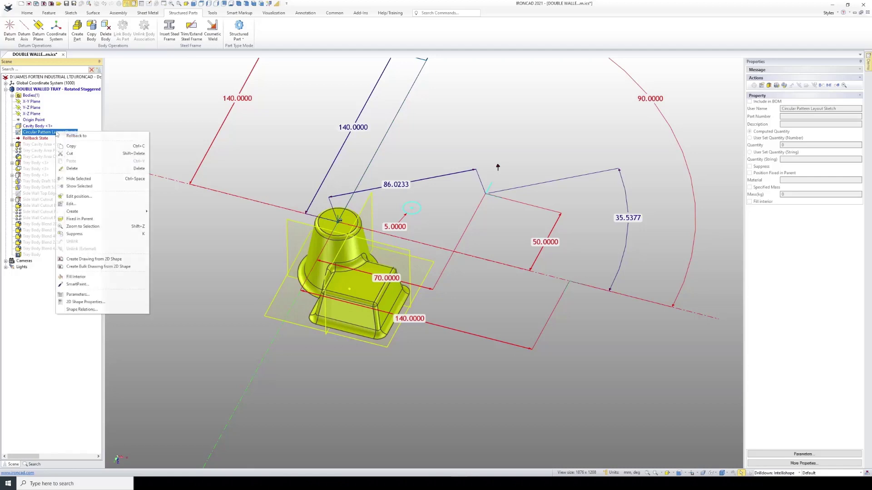
mouse_move(88, 214)
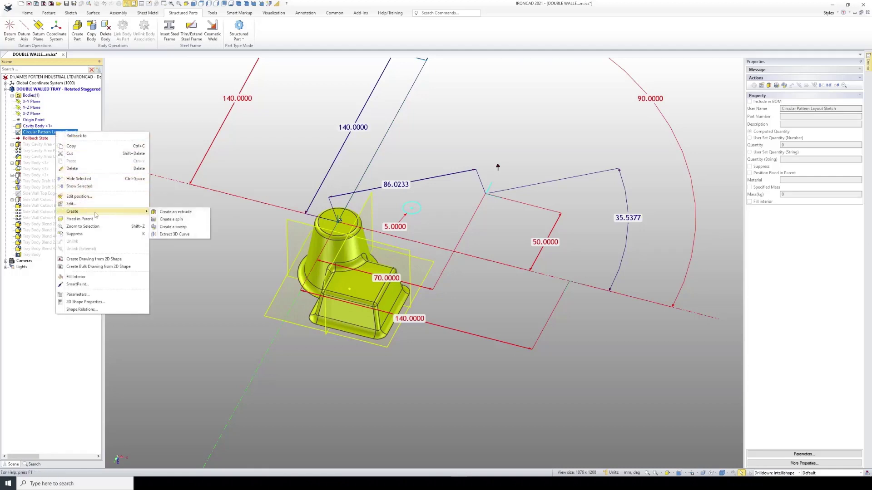
left_click(175, 211)
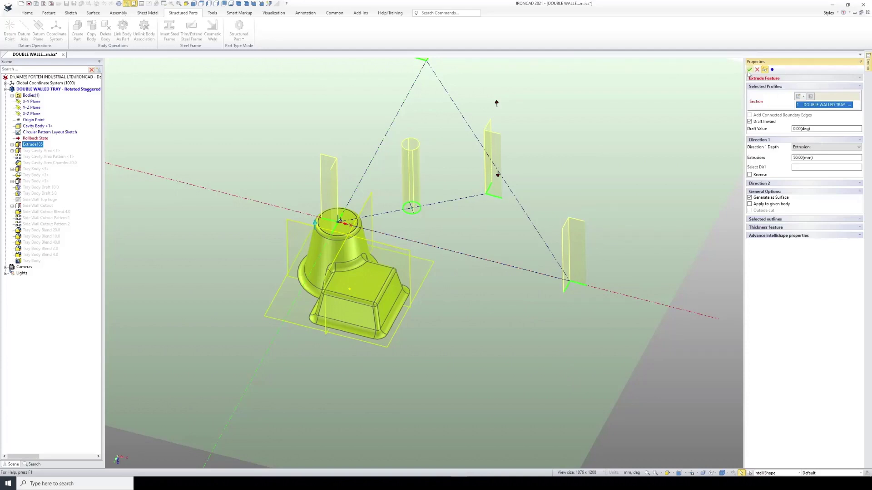
left_click(749, 70)
Expand the tray part's Bodies list to examine the bodies it contains alongside the extruded surfaces.
middle_click_drag(416, 221, 352, 190)
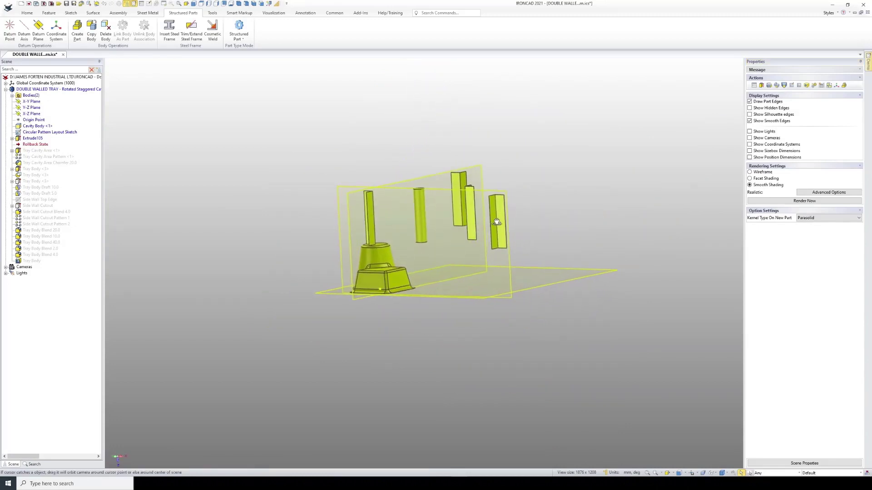
middle_click_drag(496, 219, 518, 226)
scroll(372, 280, "up", 2)
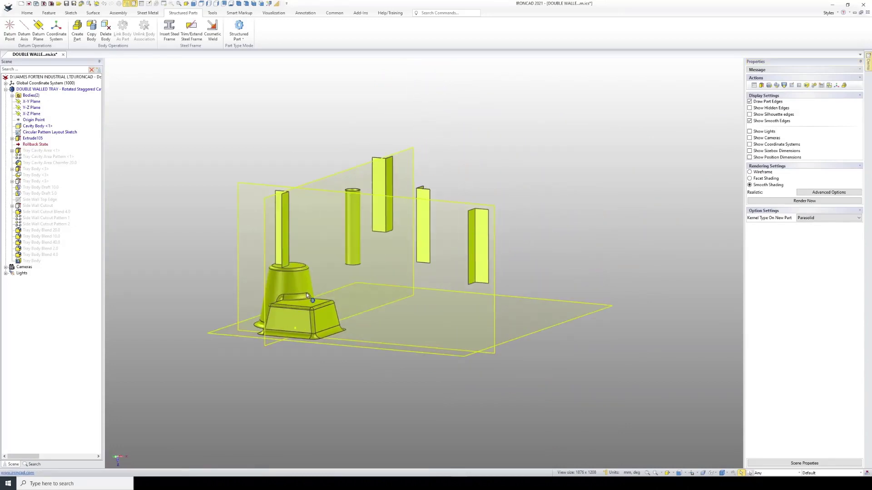
left_click(75, 89)
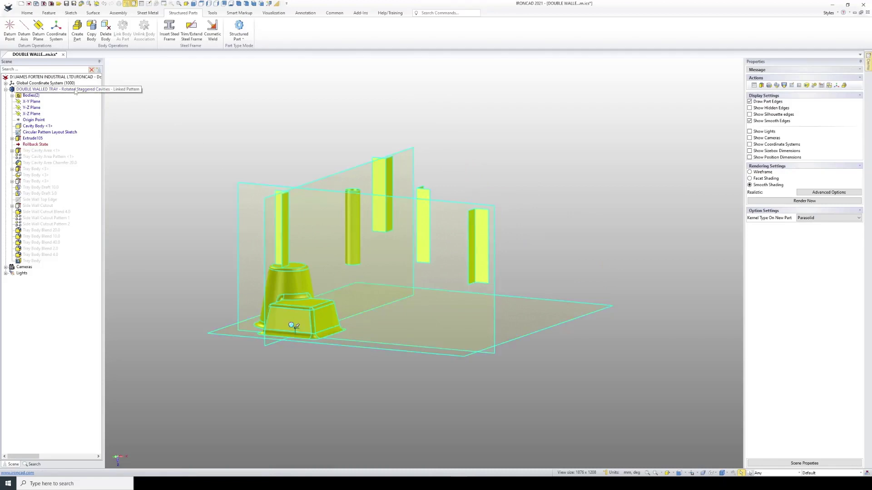
left_click(12, 96)
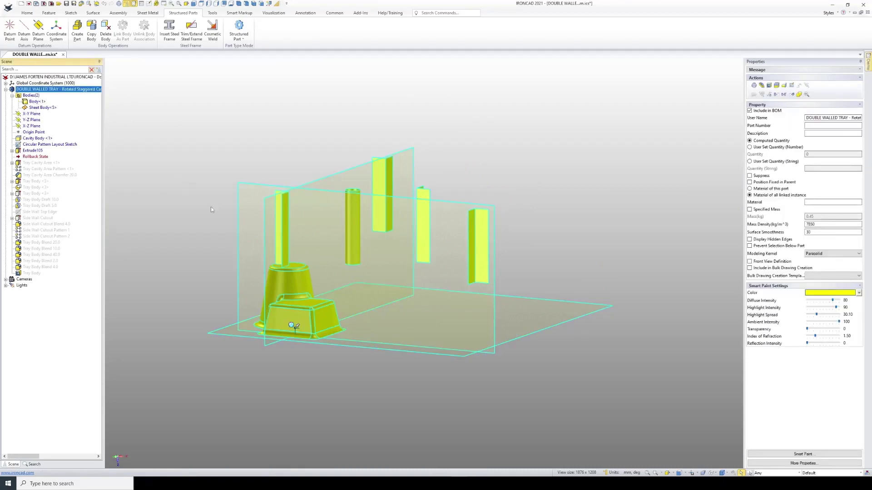
left_click(268, 144)
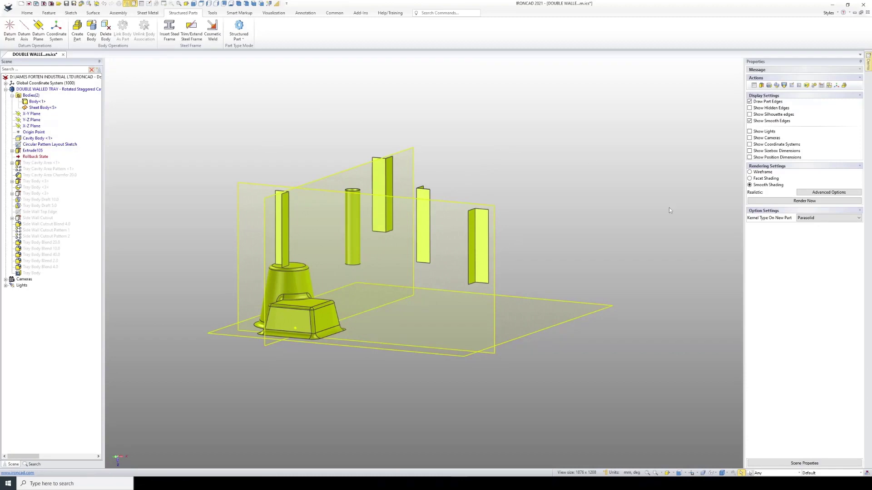
Filter the selection to faces and colour all faces of the extruded layout surfaces magenta.
left_click(799, 473)
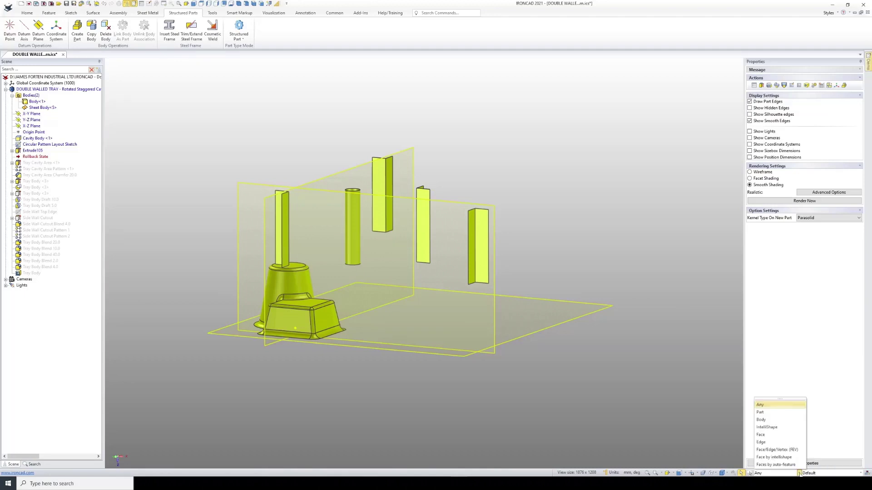
left_click(763, 435)
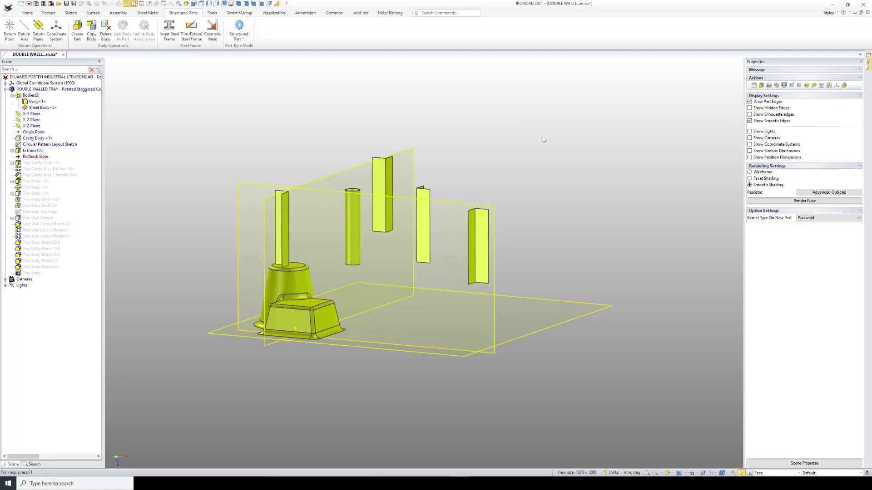
mouse_move(548, 132)
left_mouse_down()
mouse_move(268, 247)
mouse_move(231, 236)
left_mouse_up()
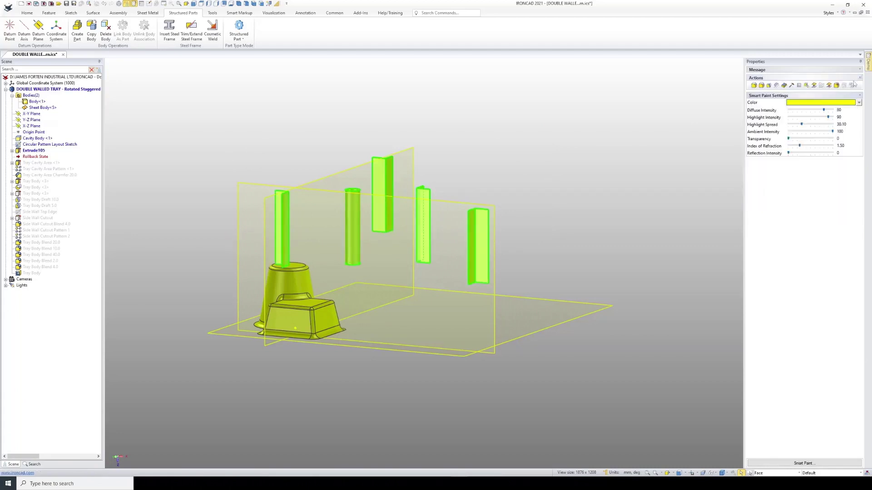
left_click(858, 103)
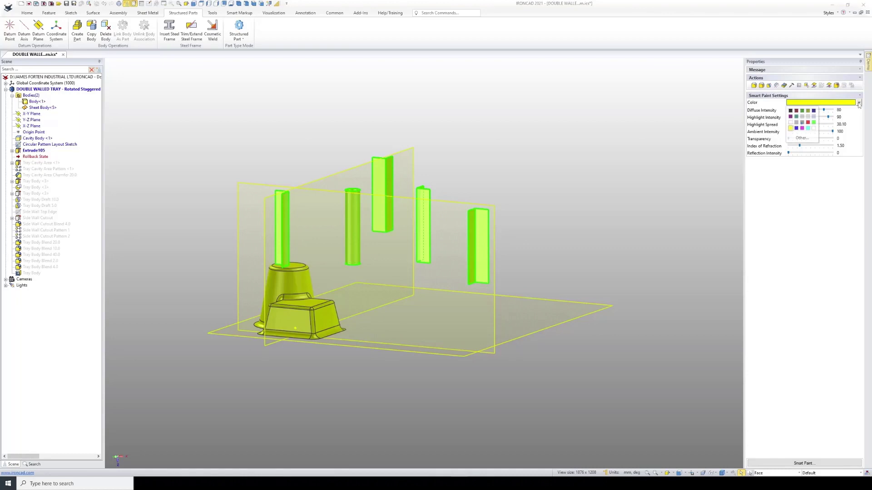
left_click(802, 128)
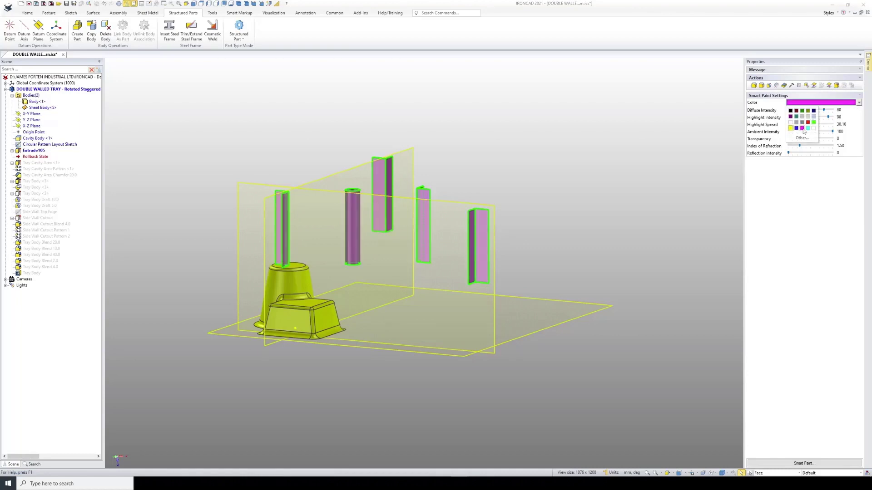
left_click(494, 133)
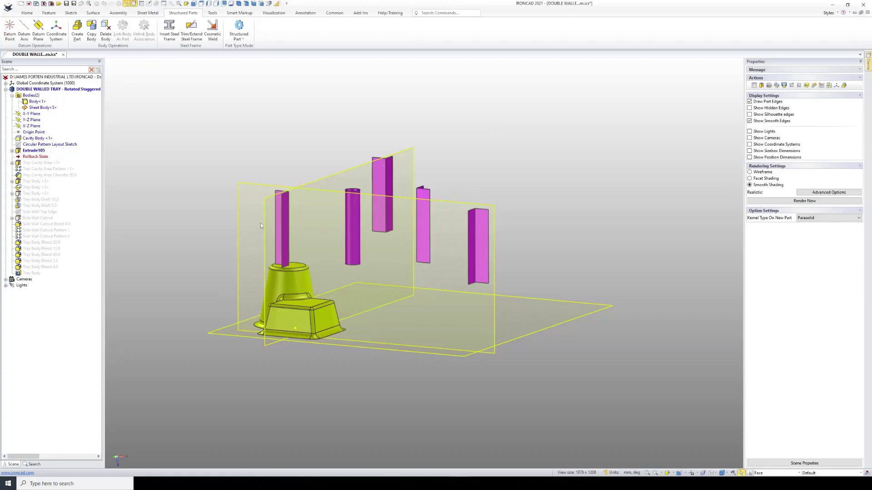
Copy the name Circular Pattern Layout Sketch from the sketch onto the new extrusion feature.
left_click(46, 144)
left_click(45, 144)
key("ctrl+c")
right_click(45, 146)
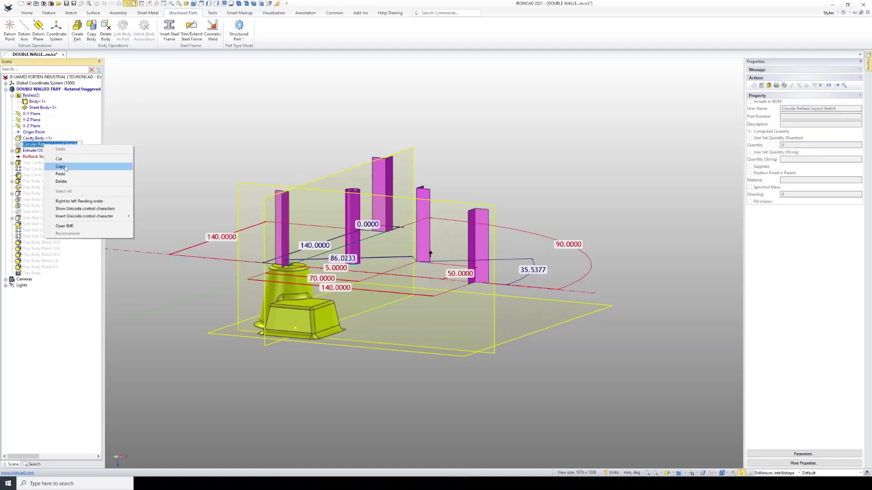
left_click(61, 167)
left_click(34, 151)
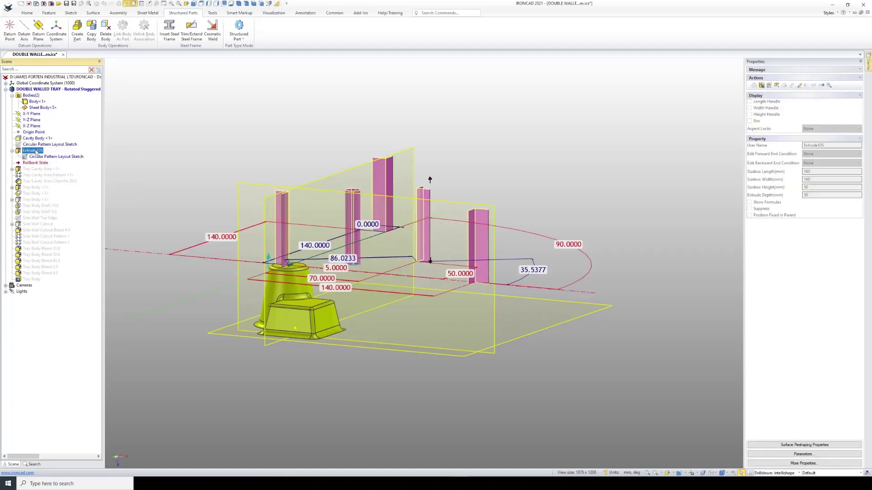
left_click(34, 151)
right_click(35, 153)
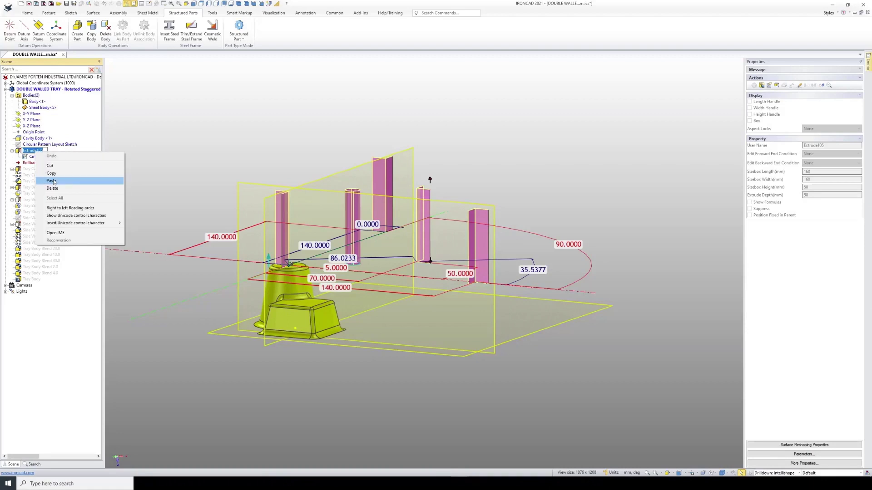
left_click(51, 181)
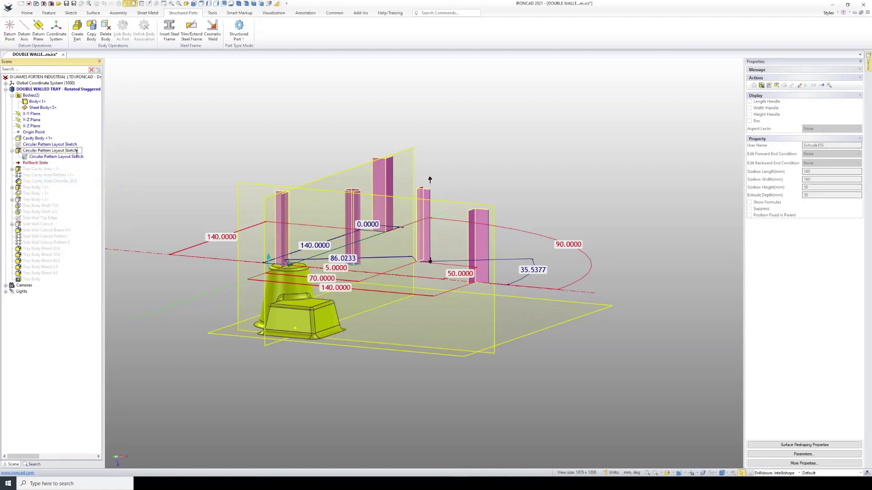
Change the ending of the extrusion's name so it reads Circular Pattern Layout Body <5>, and collapse the feature.
key("BackSpace")
key("BackSpace")
key("BackSpace")
key("BackSpace")
key("BackSpace")
key("BackSpace")
type("Body")
key("Return")
left_click(71, 152)
left_click(77, 151)
type("<")
left_click(108, 161)
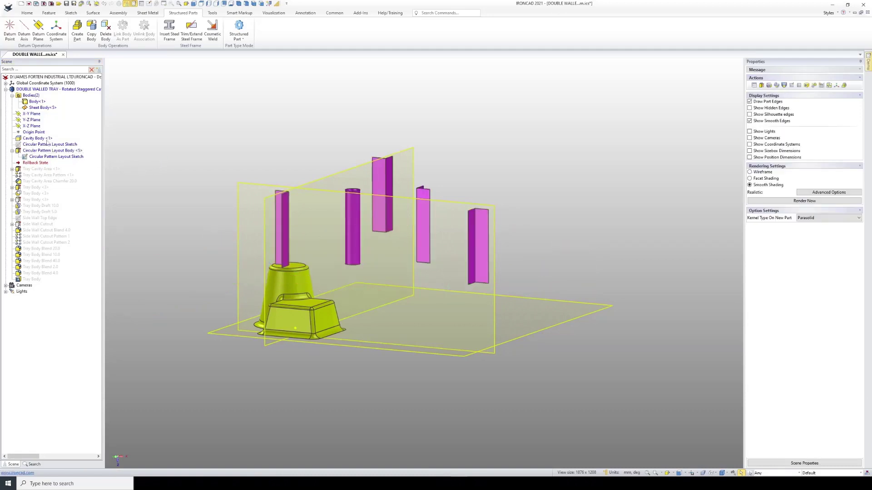
left_click(12, 151)
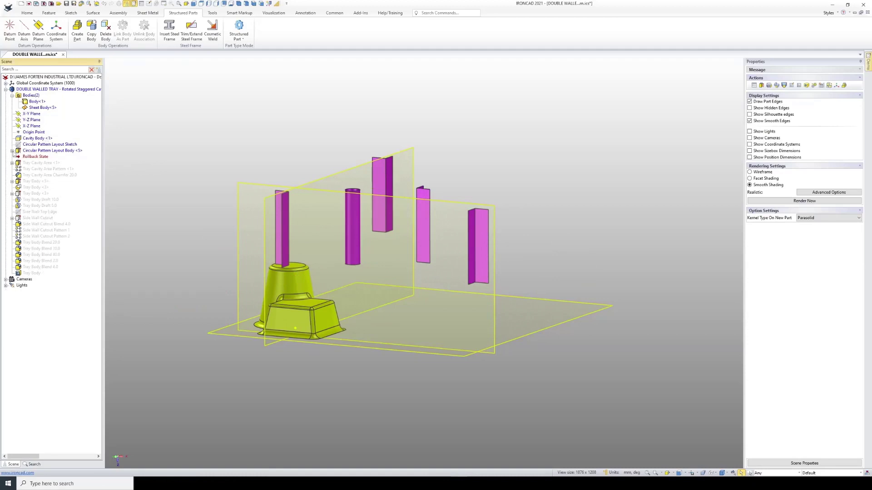
left_click(73, 151)
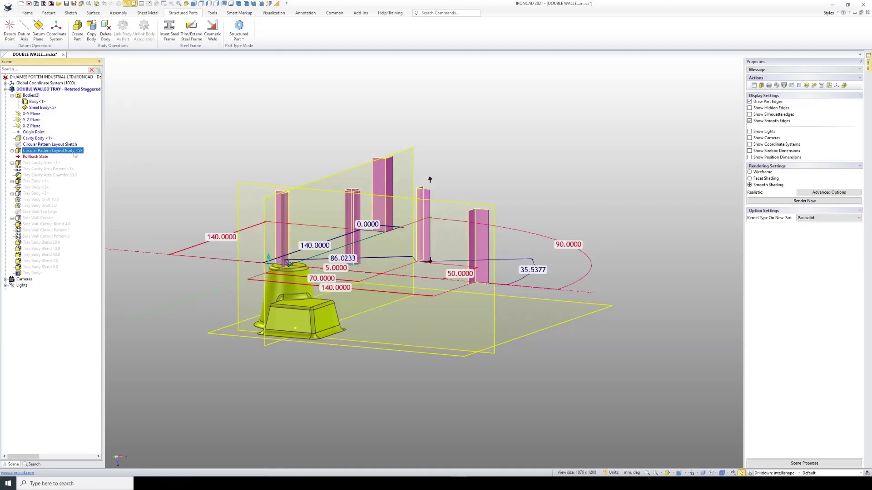
left_click(200, 163)
middle_click_drag(311, 314, 318, 270)
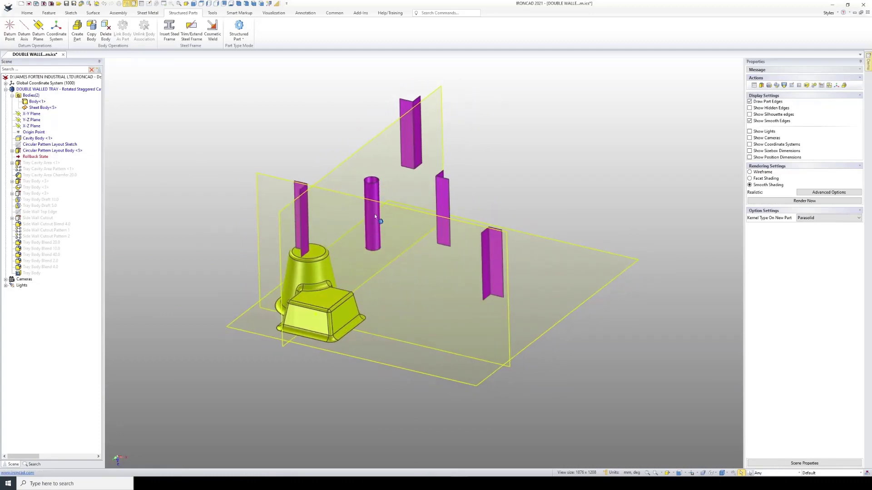
middle_click_drag(342, 298, 312, 302)
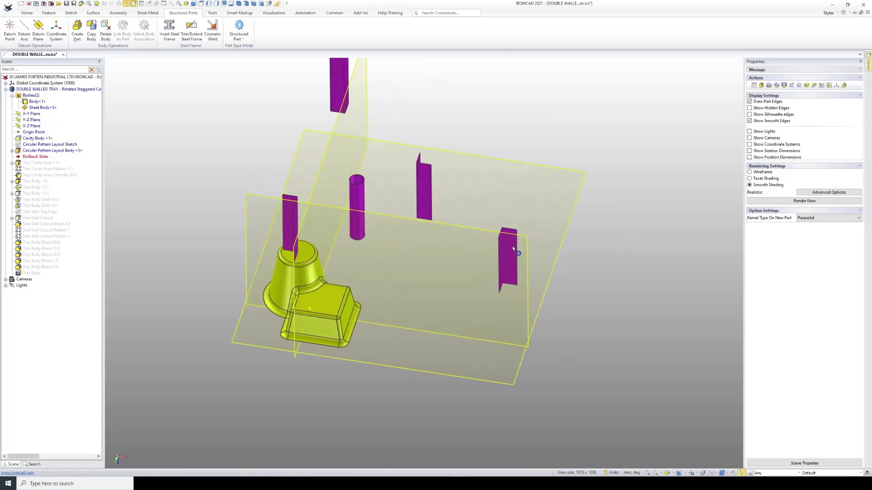
scroll(442, 182, "down", 2)
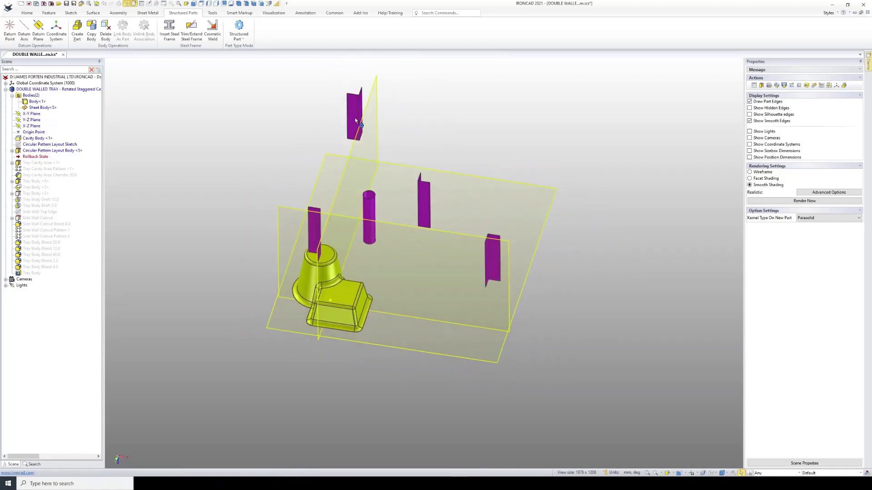
Set up a circular pattern feature of the cavity body about the axis of the central magenta layout cylinder.
middle_click_drag(317, 310, 327, 281)
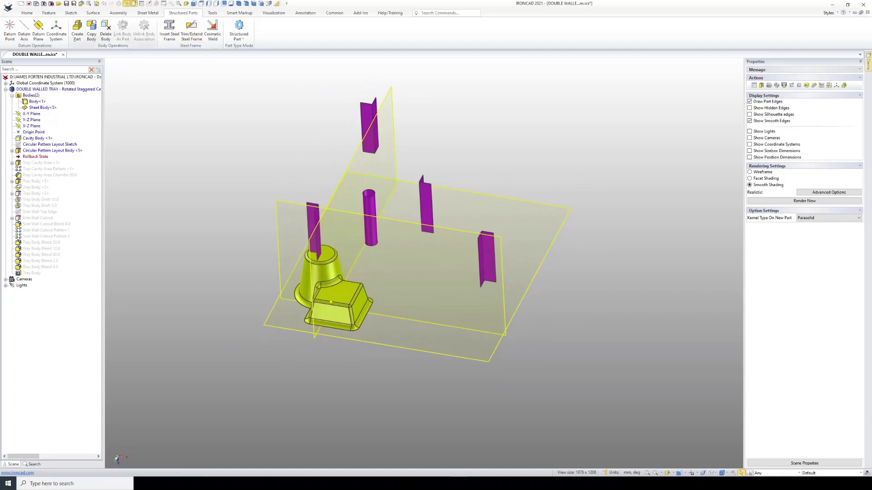
left_click(49, 13)
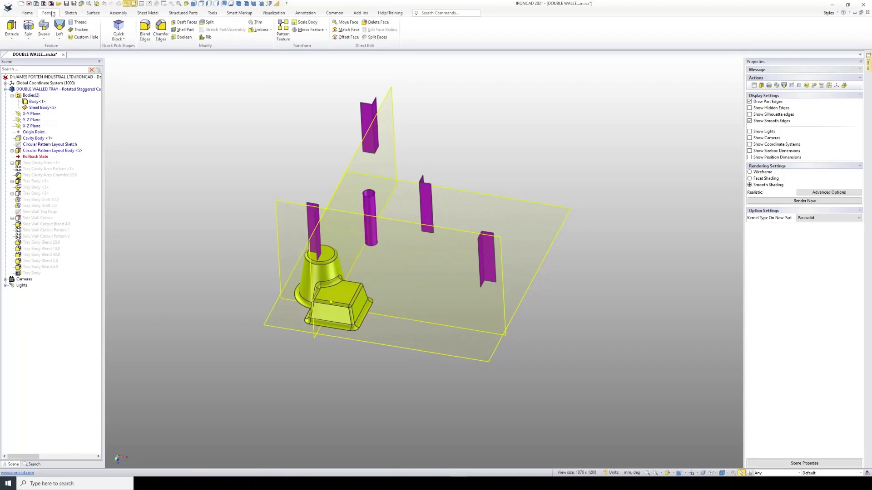
left_click(285, 29)
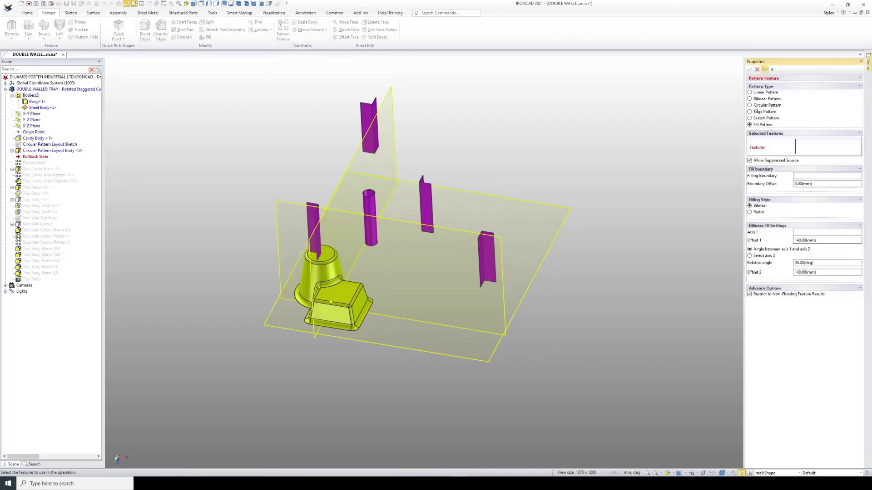
left_click(750, 106)
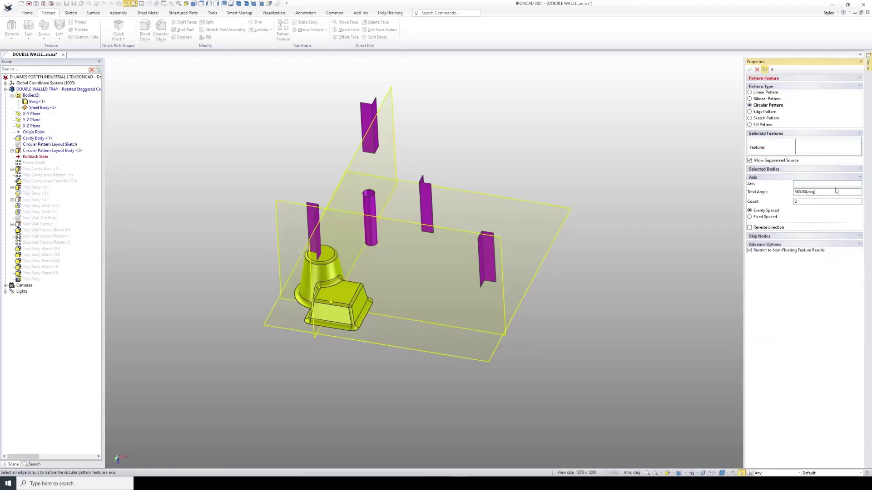
left_click(372, 234)
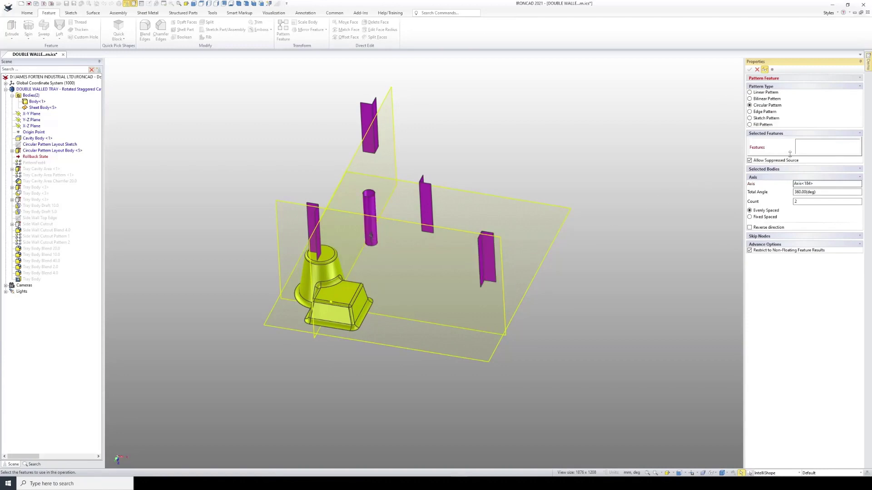
left_click(349, 292)
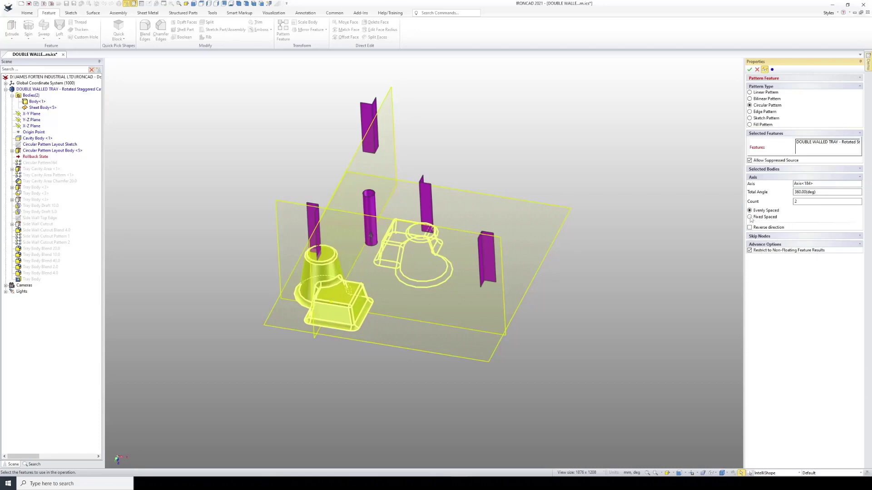
Try the fixed spacing option, and preview the circular pattern evenly spaced with a count of 4.
left_click(750, 217)
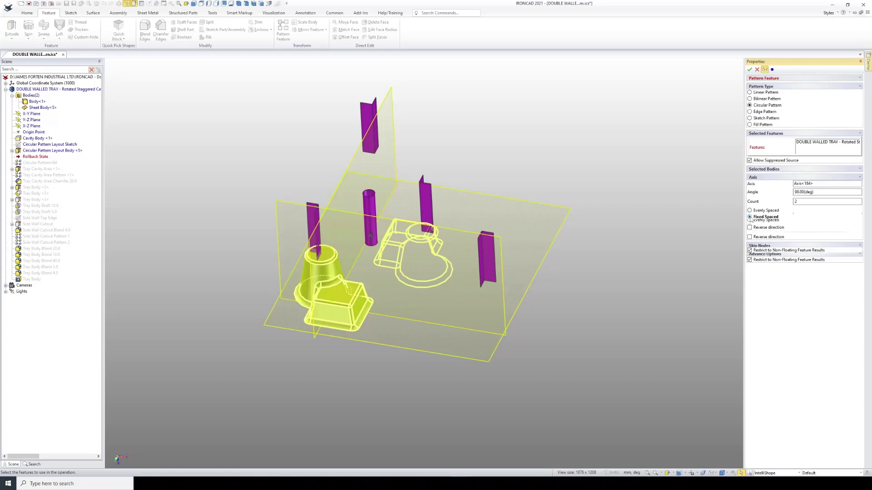
left_click(750, 210)
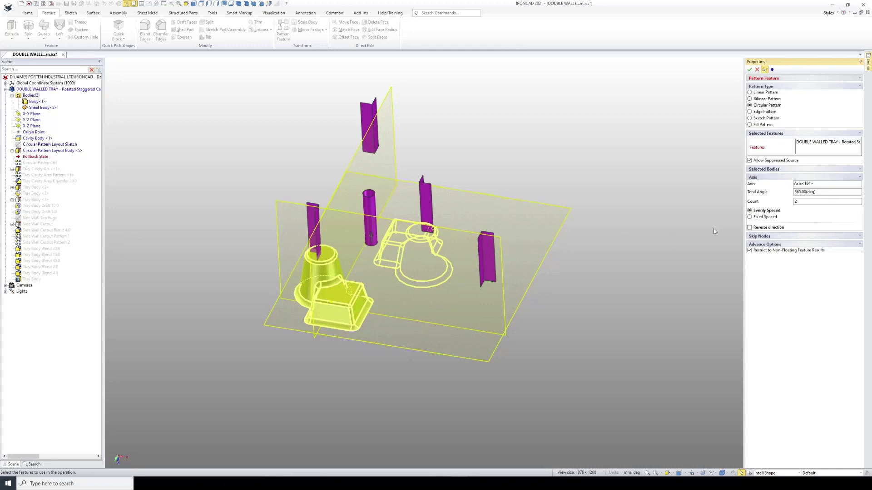
double_click(803, 199)
type("4")
key("Return")
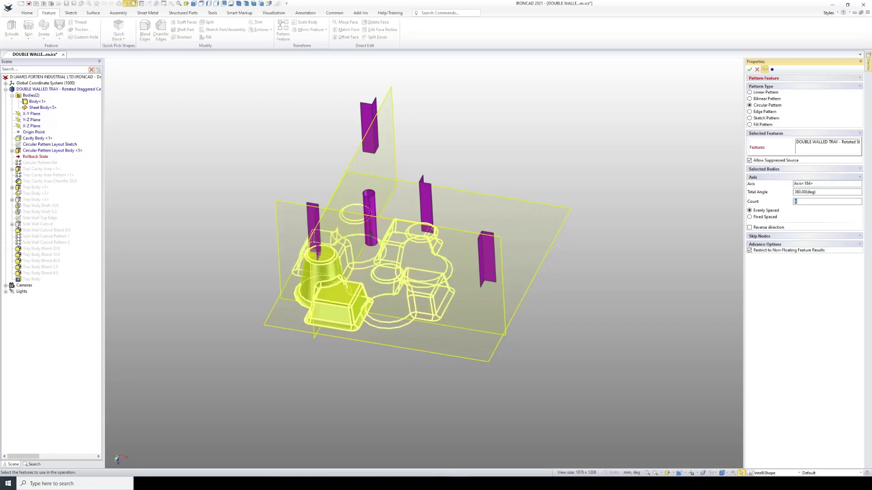
middle_click_drag(403, 263, 345, 291)
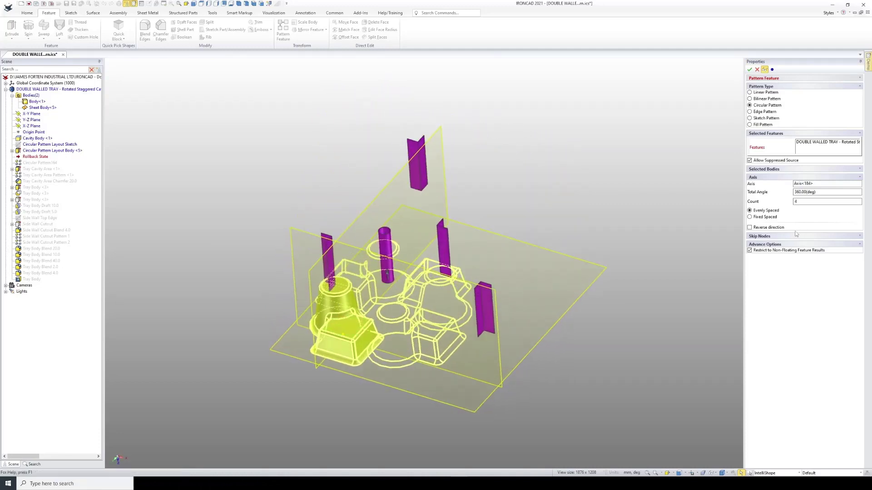
Set the evenly spaced pattern count to 2, skip the root node, and apply the circular pattern.
left_click(806, 201)
type("2")
key("Return")
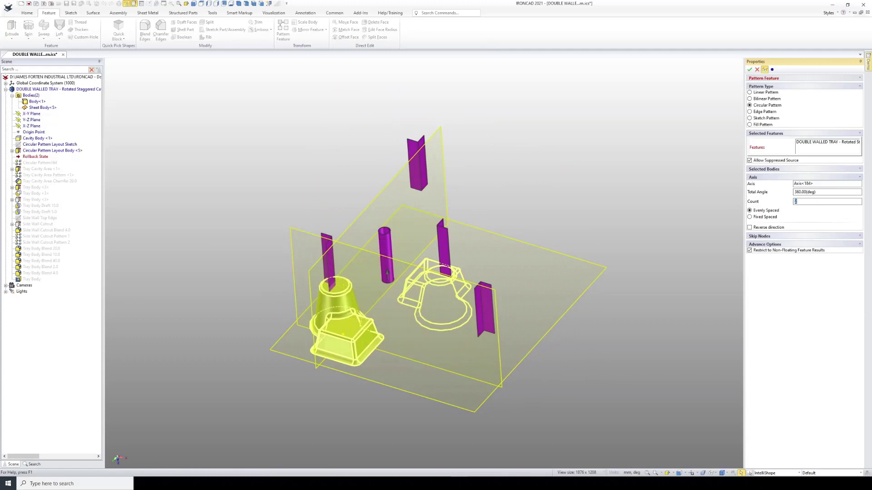
middle_click_drag(446, 302, 408, 335)
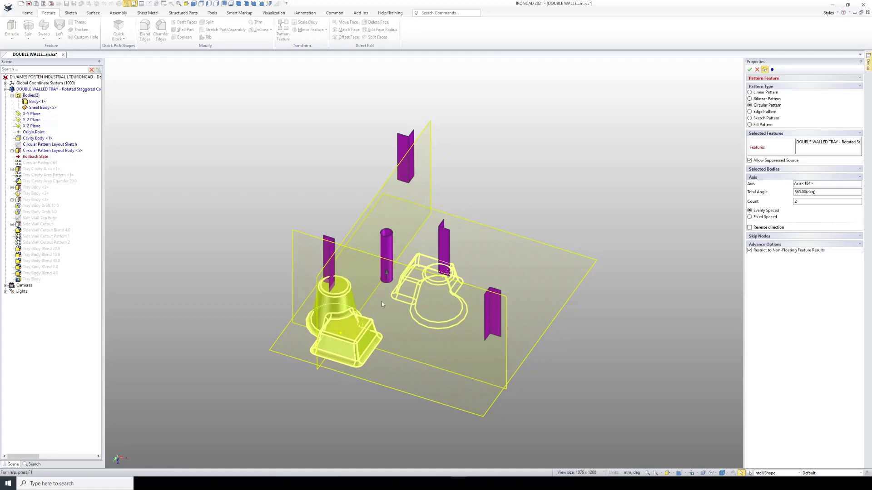
left_click(858, 236)
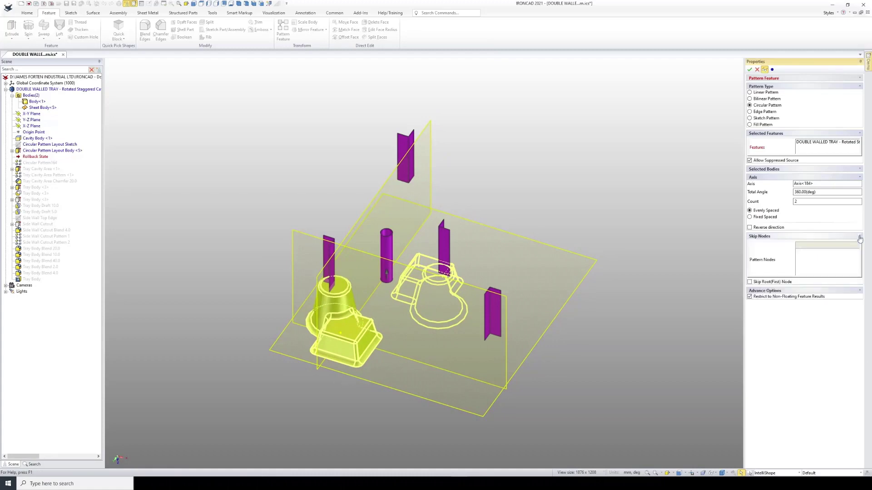
left_click(750, 282)
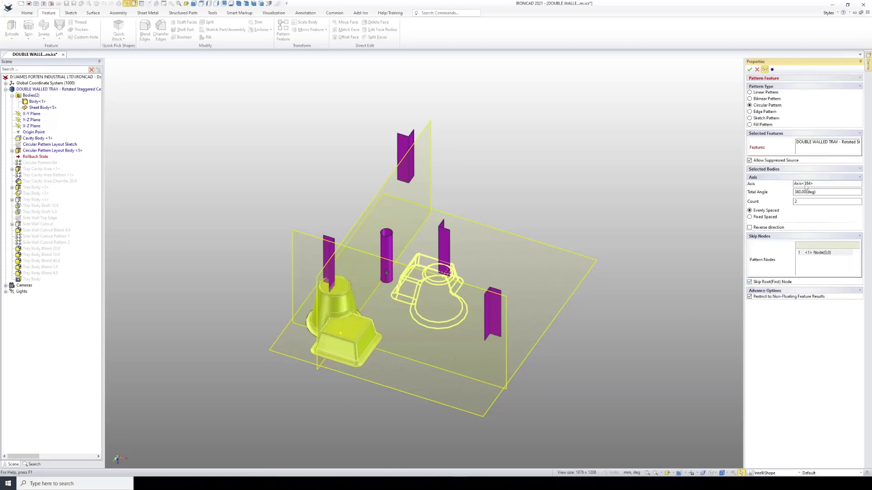
left_click(749, 70)
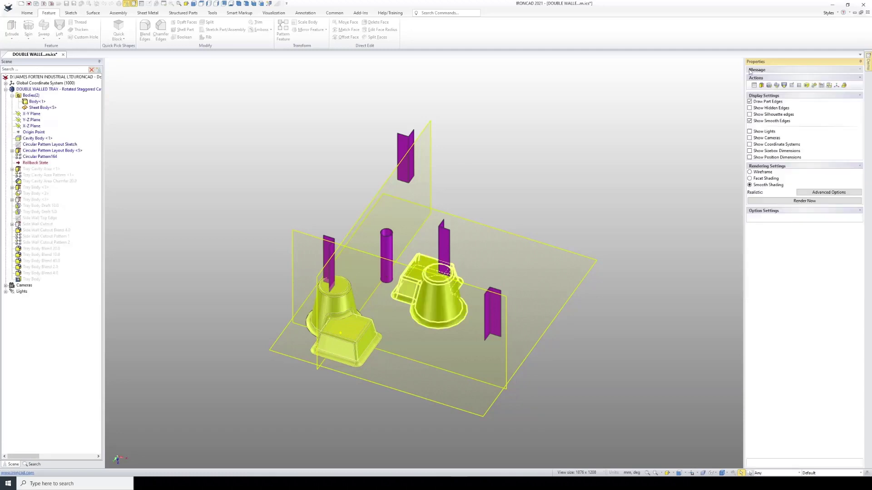
Rename the original cavity feature Cavity Body 1 <1> and copy its name.
left_click(41, 140)
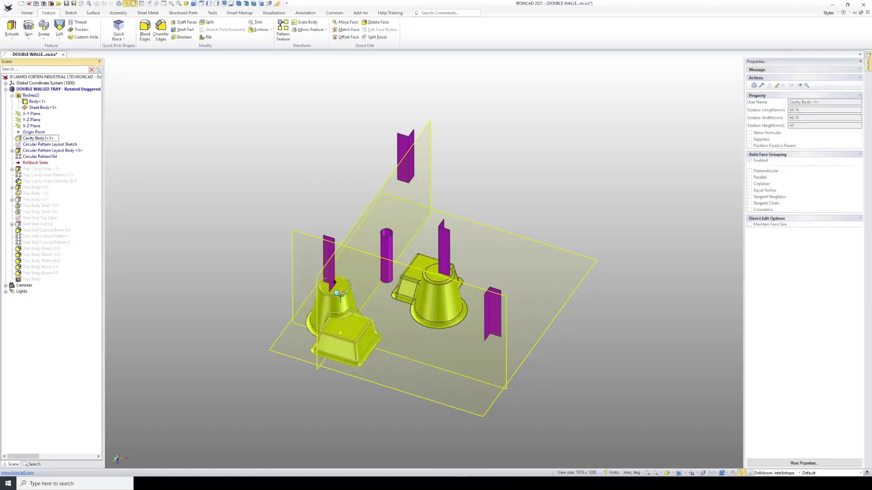
left_click(56, 138)
key("ctrl+c")
Rename the new circular pattern feature Cavity Body 2 <1>, reusing the copied cavity name.
left_click(40, 156)
left_click(40, 156)
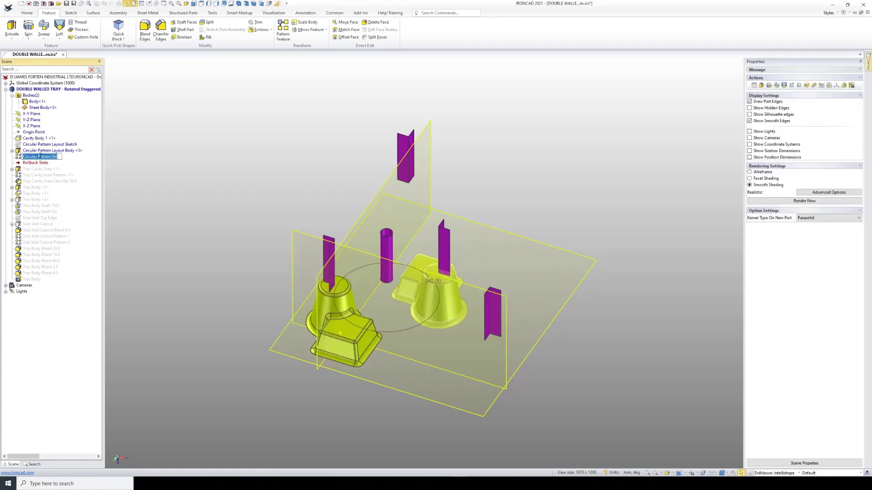
key("ctrl+v")
left_click(48, 157)
key("BackSpace")
type("2")
key("Return")
left_click(167, 198)
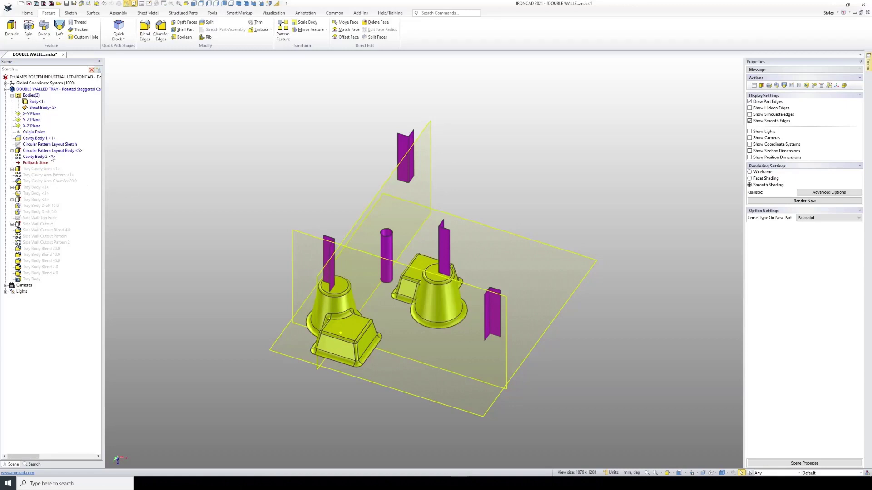
Examine which geometry belongs to Body<1> and to the Cavity Body 1 and Cavity Body 2 features.
left_click(38, 101)
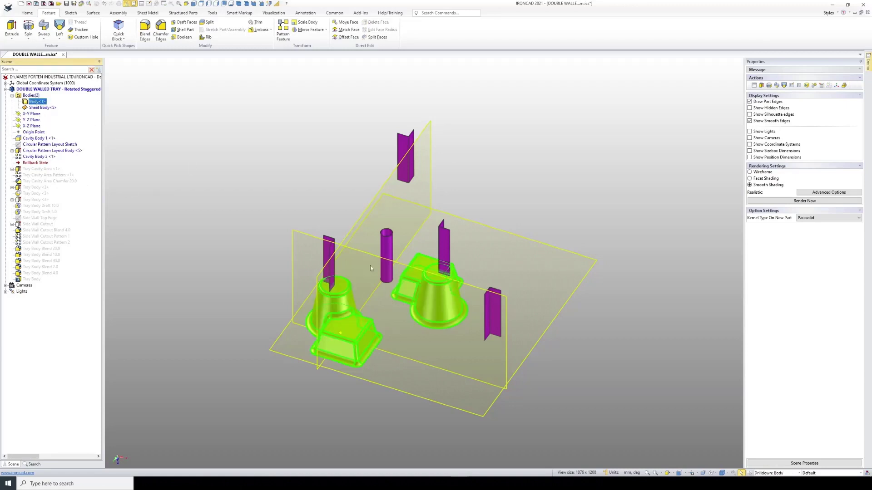
left_click(35, 138)
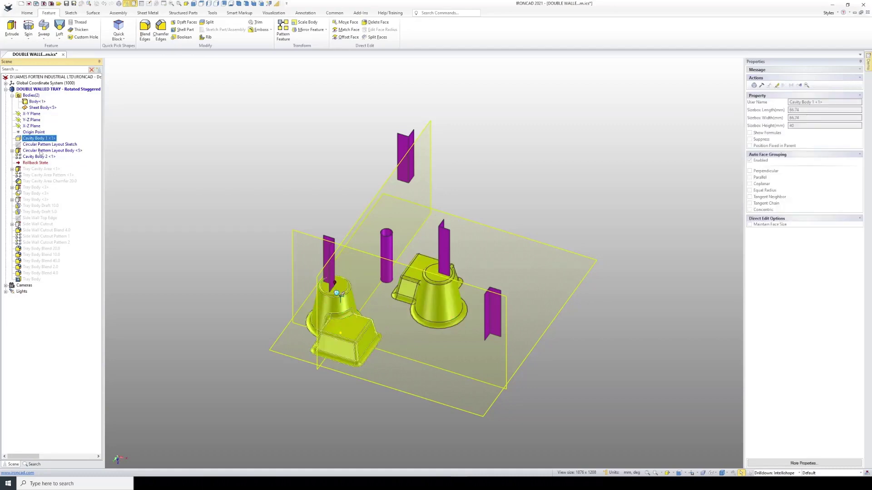
left_click(41, 157)
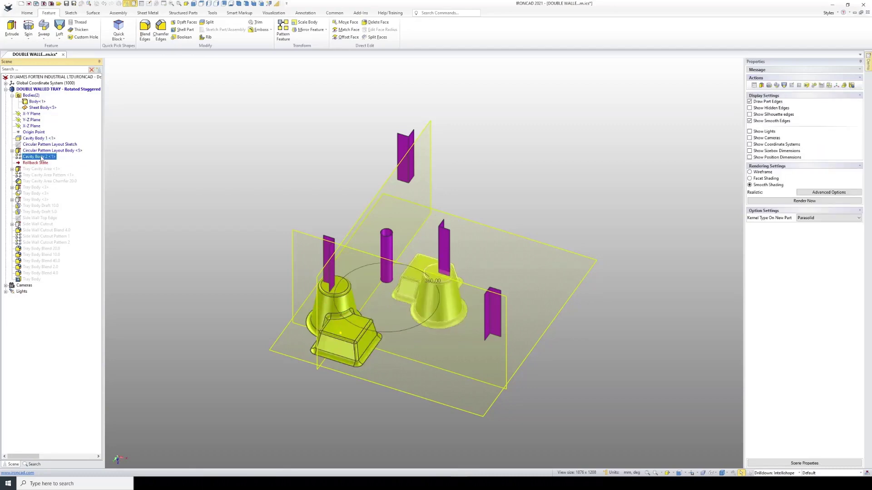
left_click(233, 188)
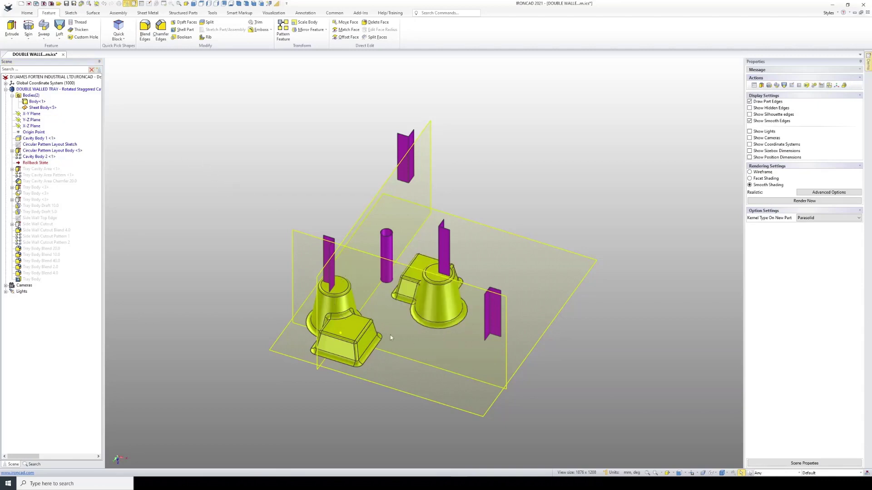
middle_click_drag(390, 335, 355, 286)
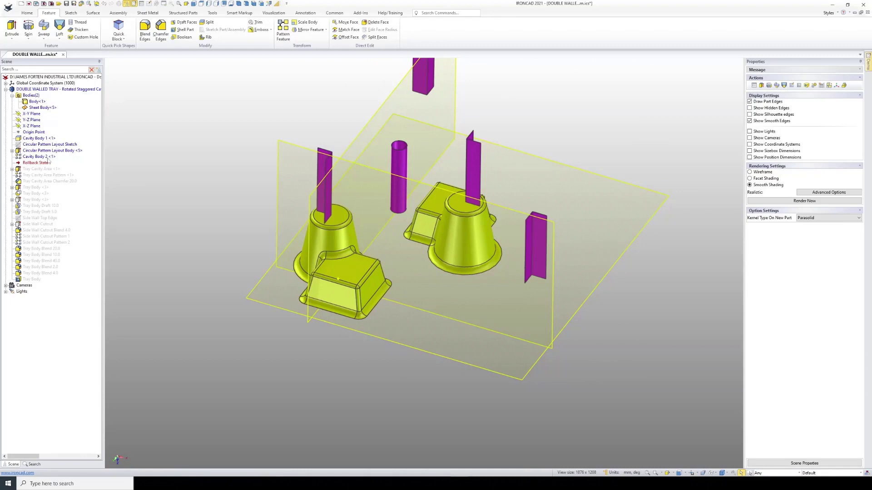
scroll(400, 235, "up", 2)
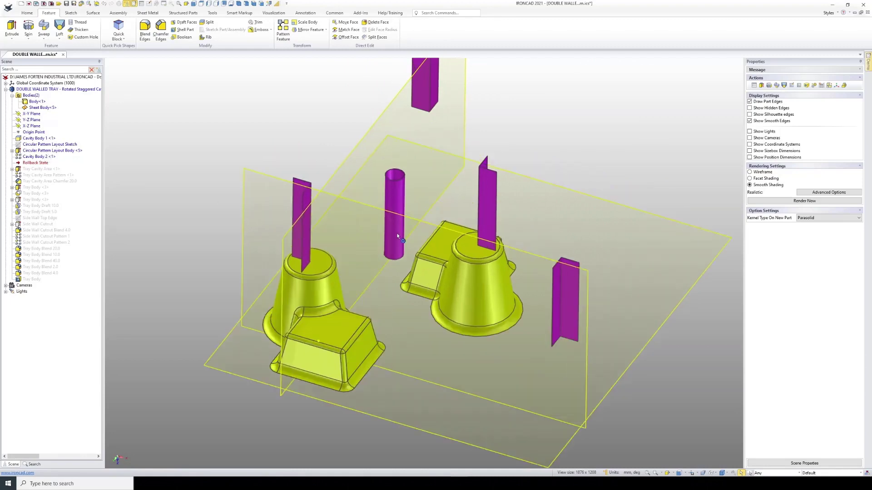
scroll(399, 234, "down", 3)
middle_click_drag(406, 218, 403, 195)
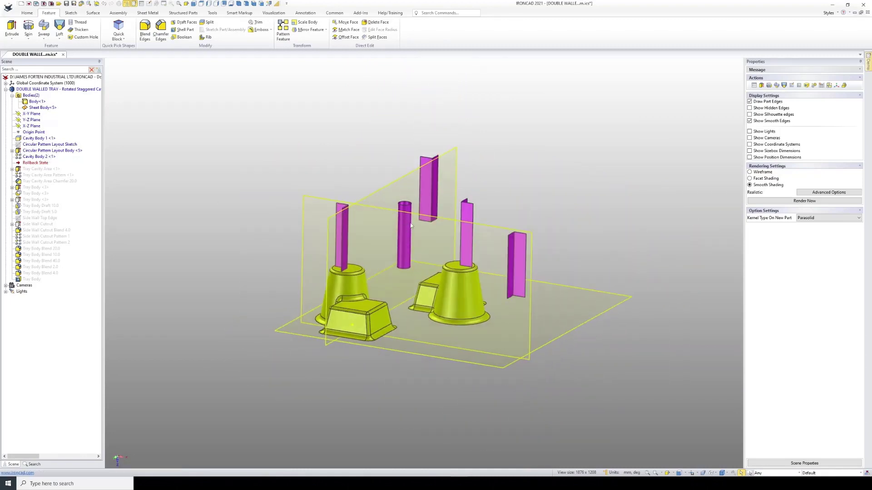
Delete the magenta layout surface body, Sheet Body<5>, with a Delete Body feature.
left_click(39, 107)
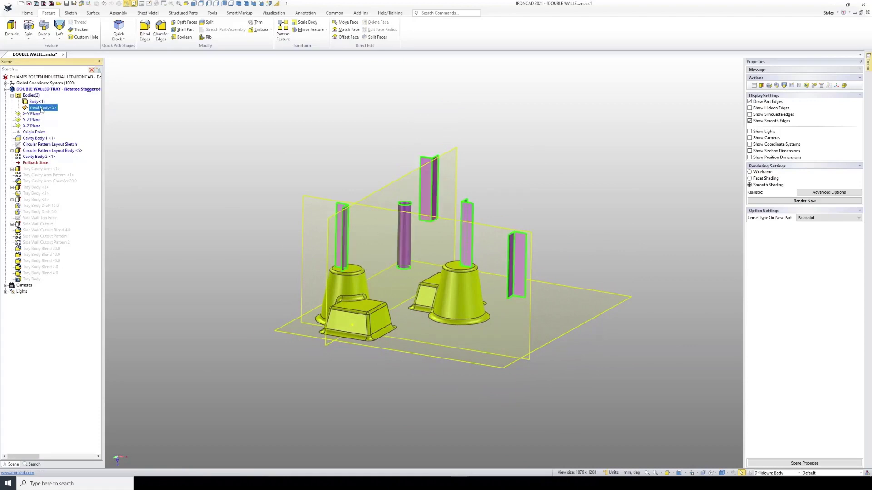
right_click(41, 109)
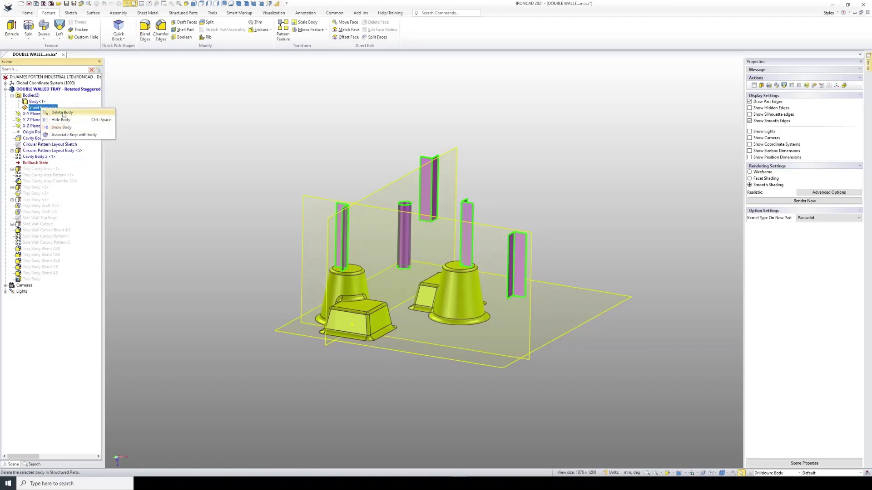
left_click(63, 113)
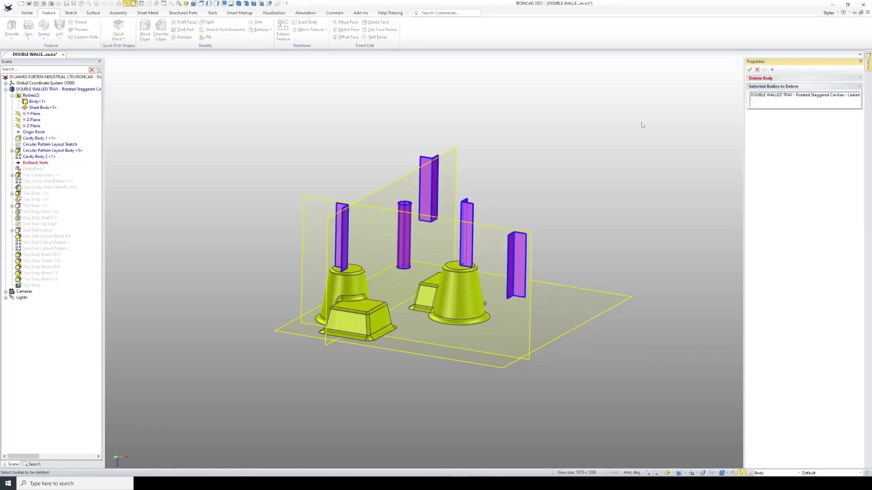
left_click(749, 70)
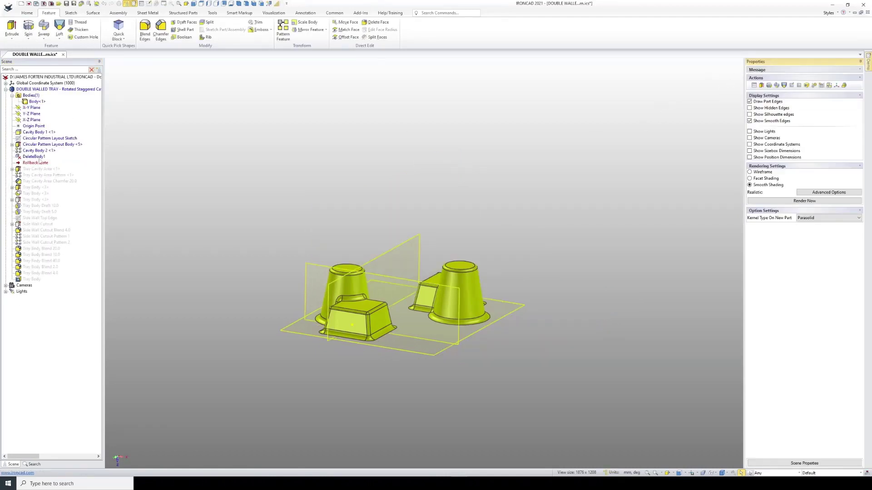
Rename the delete body feature Circular Pattern Layout Body Delete <5>, reusing the layout body's copied name.
left_click(66, 145)
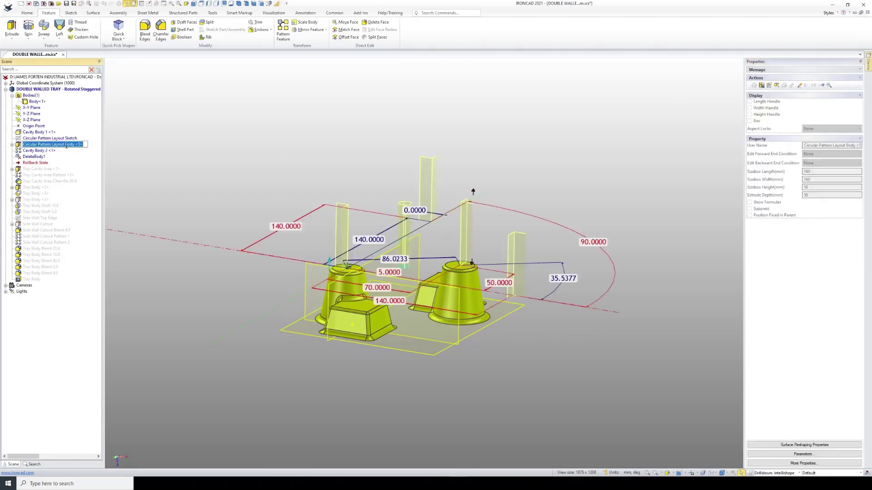
right_click(66, 146)
left_click(81, 167)
key("ctrl+c")
left_click(38, 157)
left_click(38, 157)
right_click(37, 158)
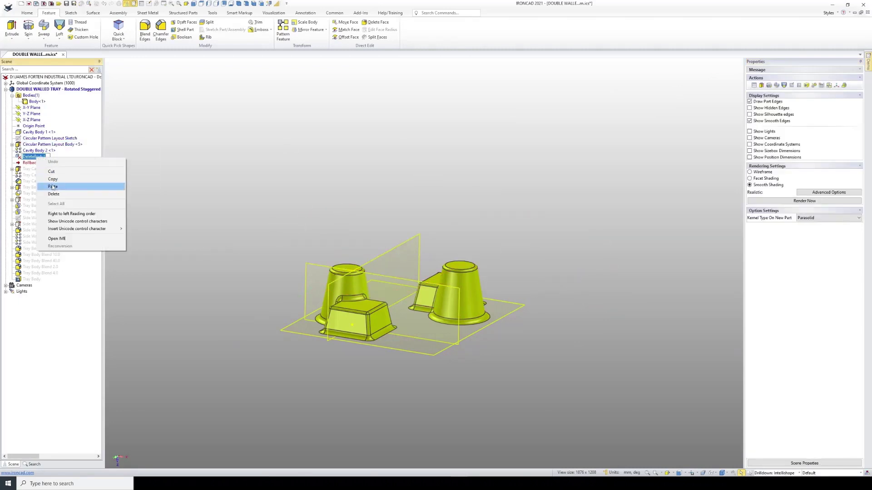
left_click(52, 186)
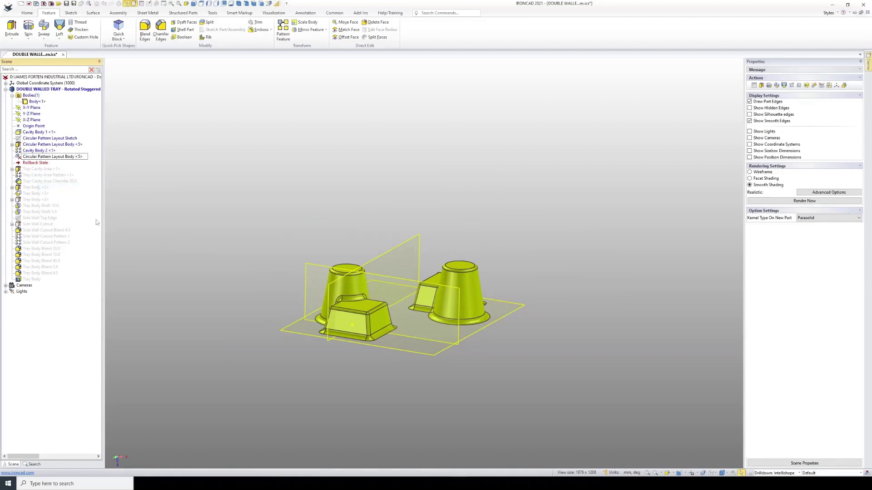
type("Delete")
key("Return")
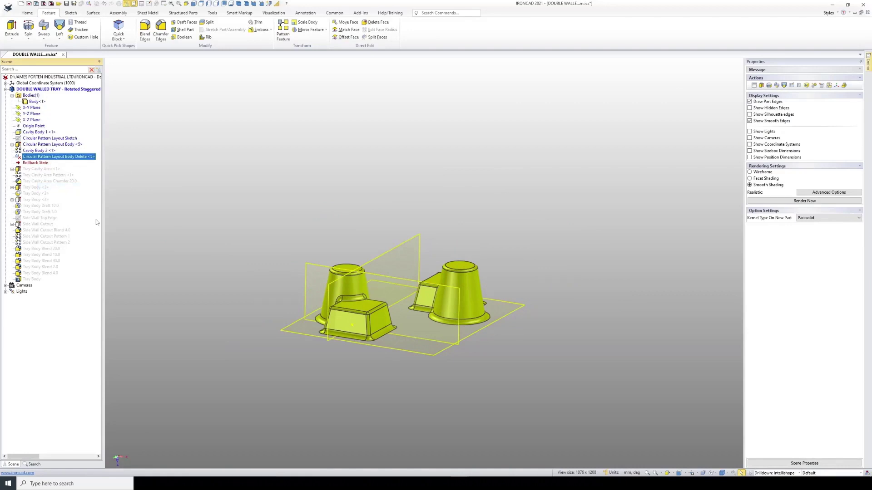
Display the Circular Pattern Layout Sketch dimensions over the two cavities to examine the layout.
left_click(193, 177)
middle_click_drag(269, 282, 466, 287)
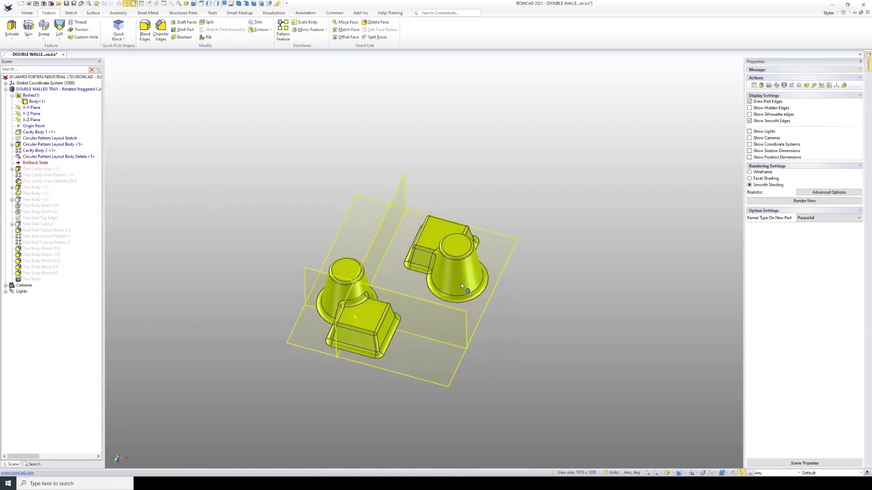
left_click(43, 139)
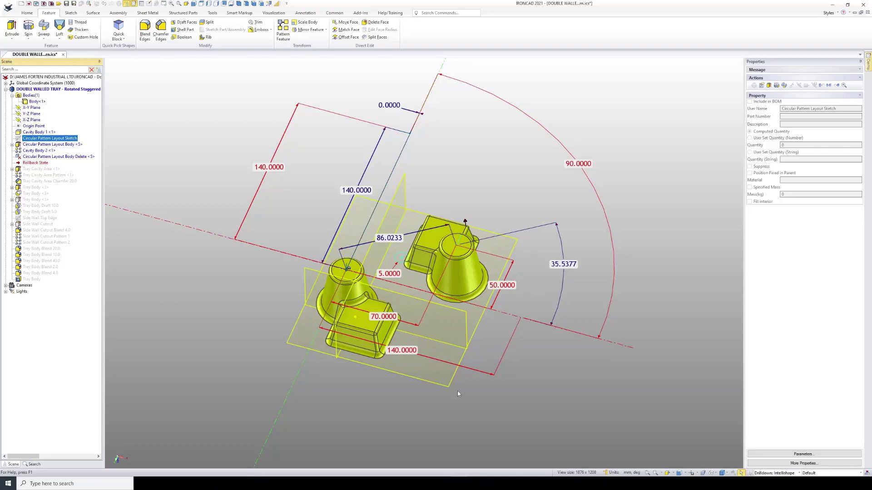
Set the second cavity's layout sketch offsets from the first cavity to 35 mm across the centreline and 50 mm along it.
left_click(499, 285)
type("35")
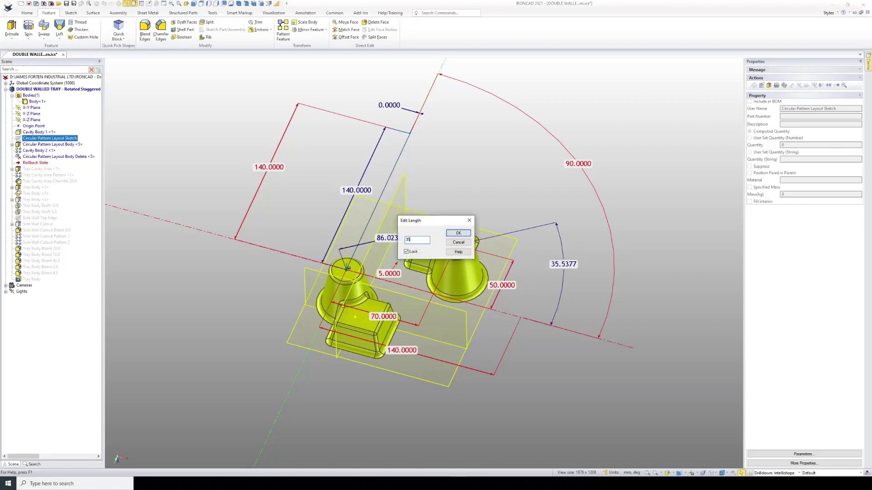
key("Return")
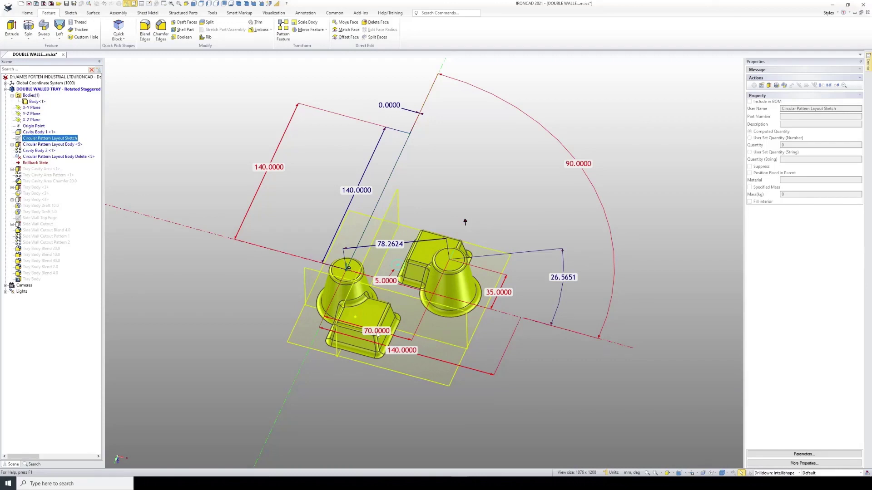
left_click(380, 335)
type("50")
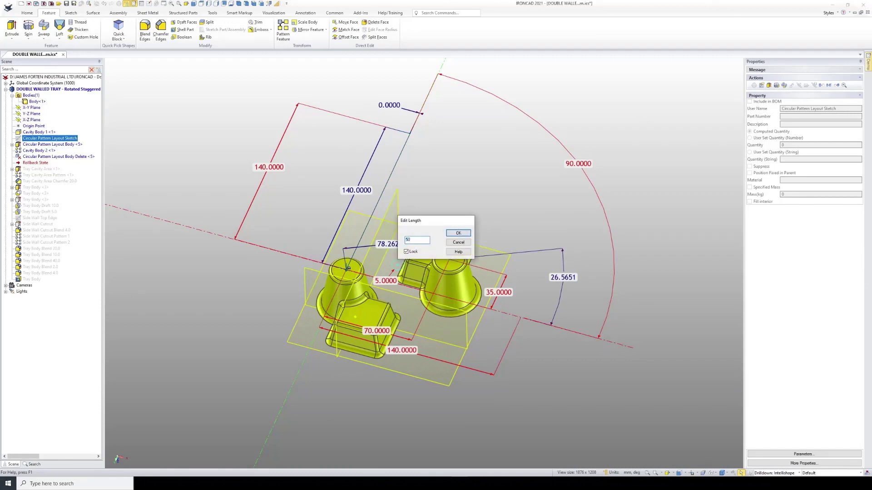
key("Return")
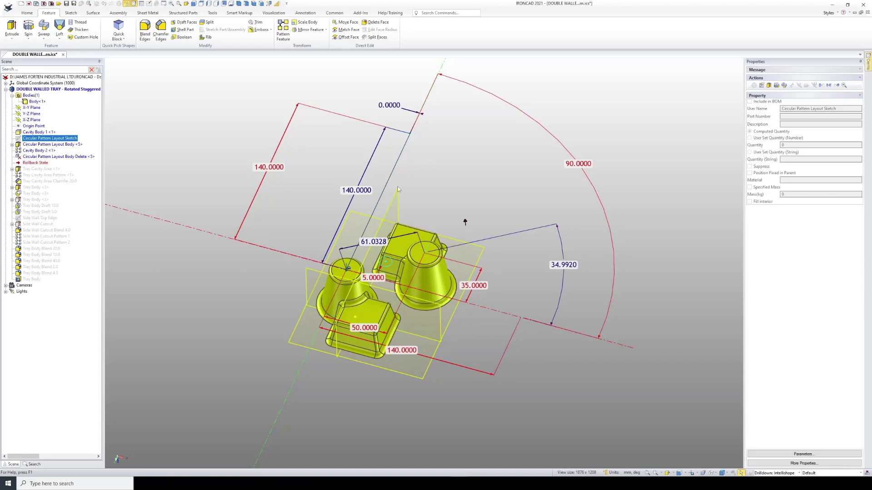
left_click(244, 282)
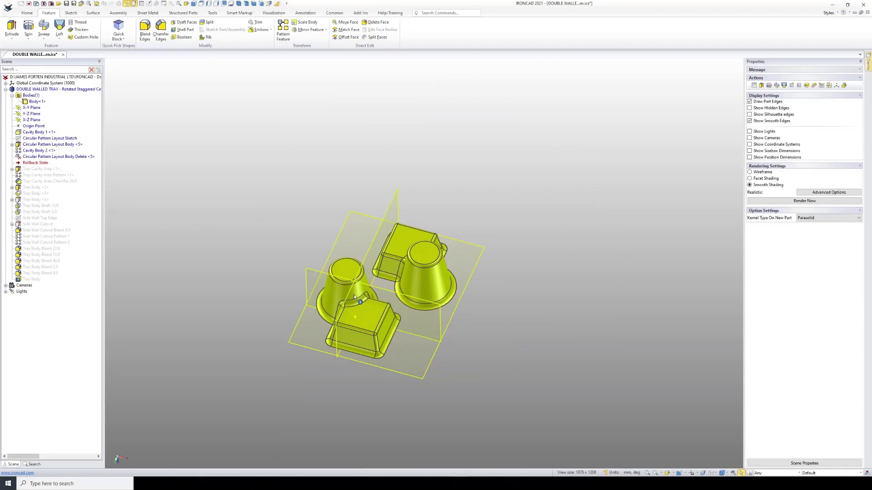
Roll the feature history forward to include Tray Cavity Area <1> and Tray Cavity Area Pattern <1>.
mouse_move(354, 297)
middle_mouse_down()
mouse_move(356, 368)
mouse_move(354, 281)
middle_mouse_up()
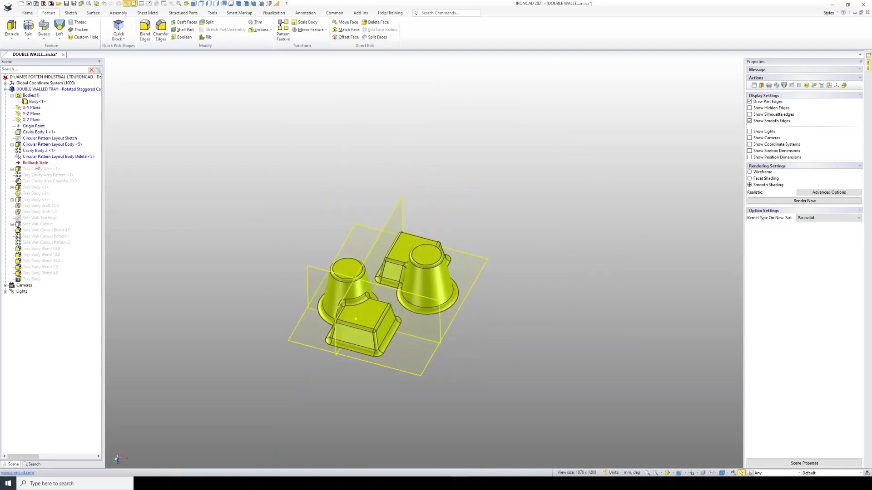
left_click_drag(36, 165, 39, 187)
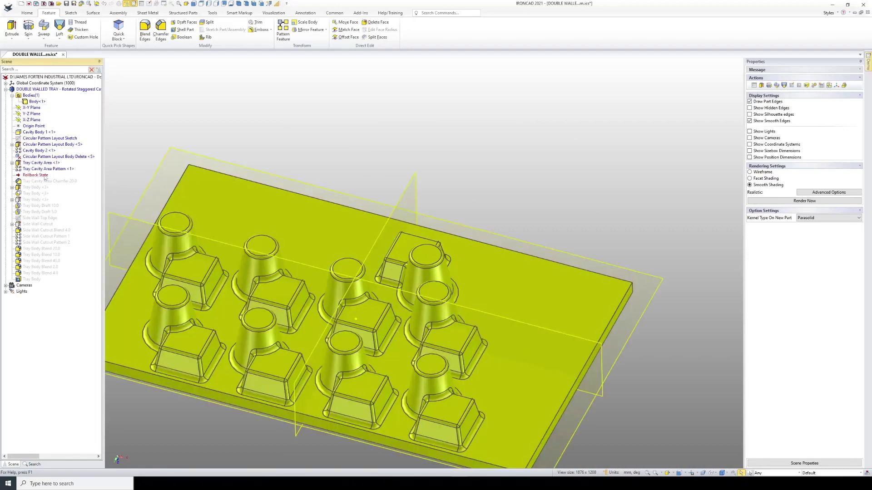
scroll(207, 273, "down", 3)
scroll(342, 380, "up", 3)
left_click(344, 381)
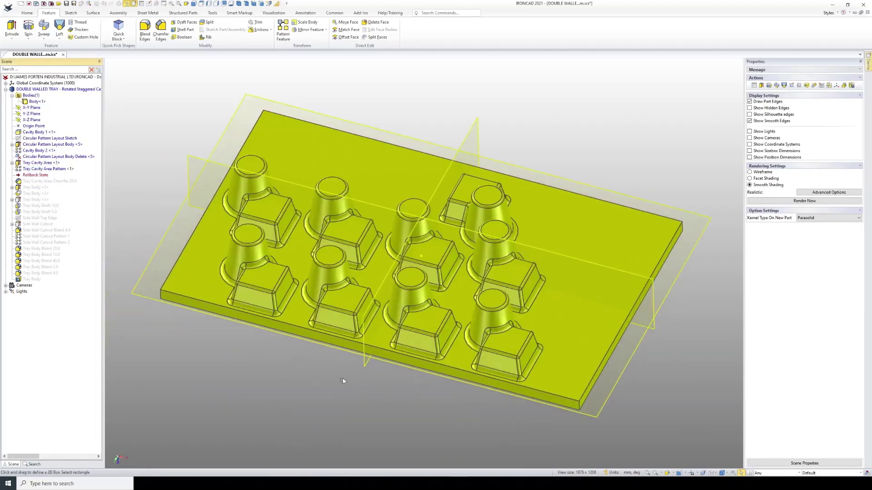
middle_click_drag(389, 276, 359, 255)
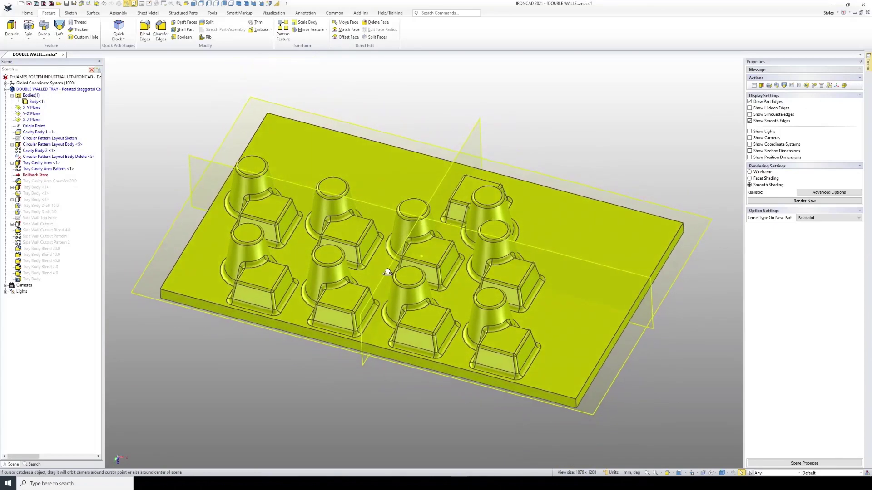
Rename the Offset parameter of Tray Cavity Area Pattern <1> as FillPatternOffset in the parameter table.
left_click(54, 168)
right_click(54, 169)
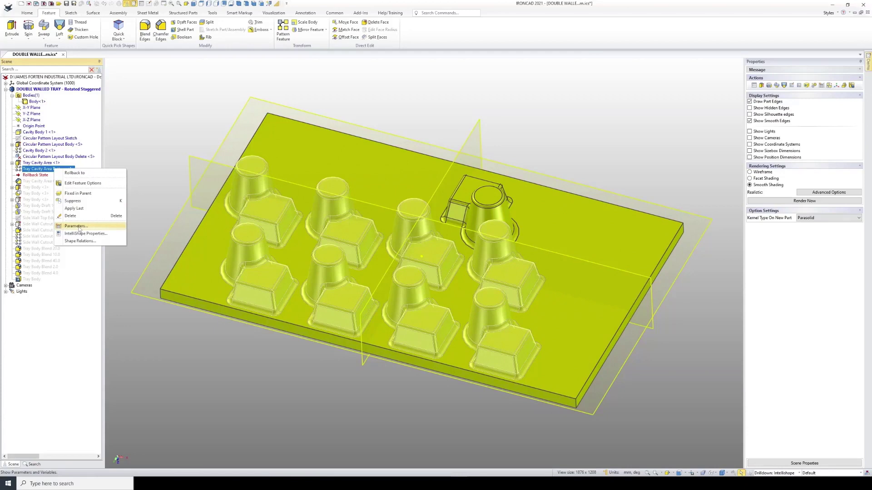
left_click(76, 226)
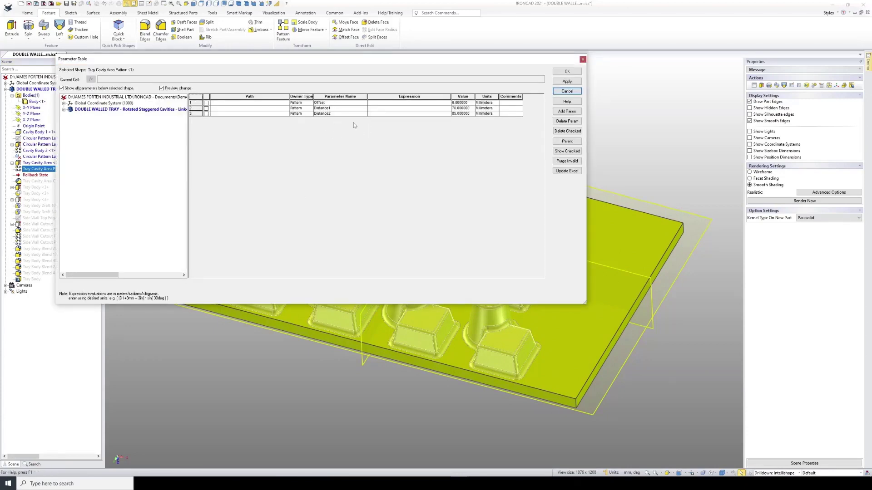
left_click(64, 110)
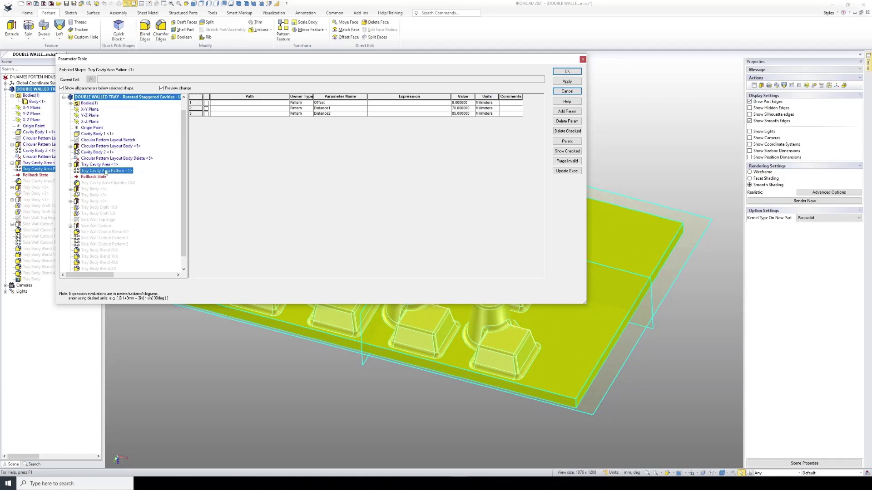
left_click(319, 103)
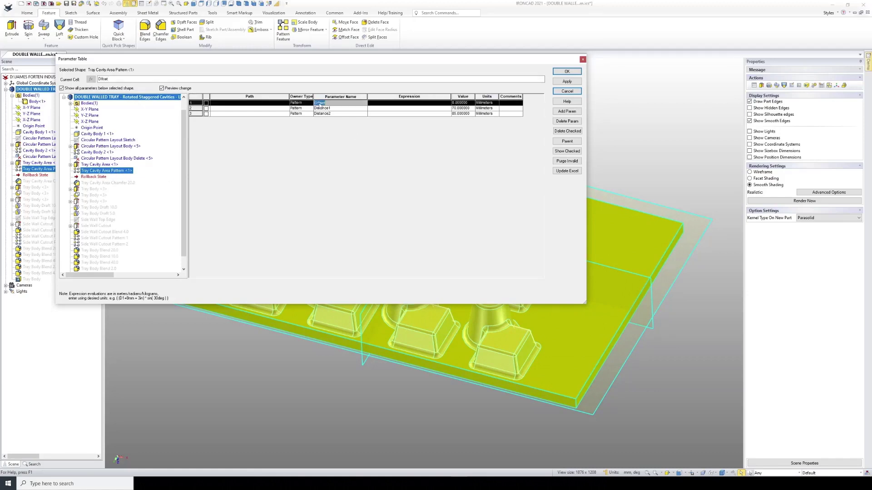
left_click(316, 103)
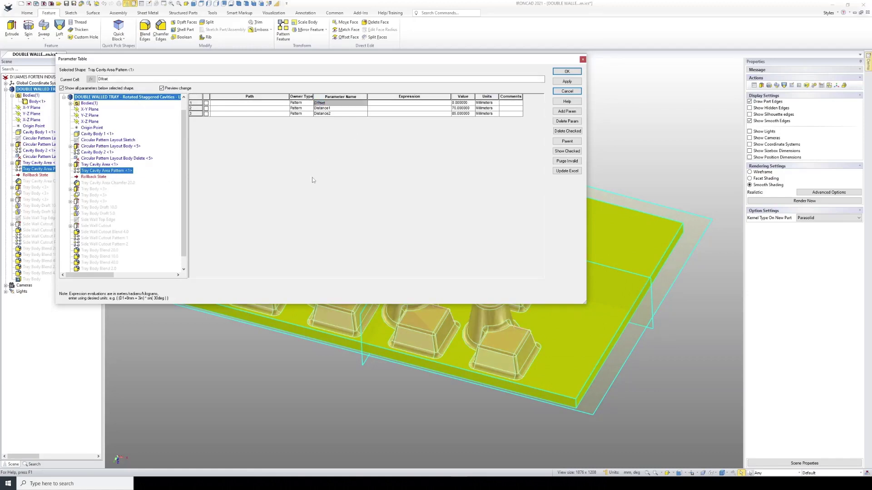
type("FillPattern")
Rename the Distance1 and Distance2 parameters as FillPatternDistance1 and FillPatternDistance2, reusing the copied FillPattern prefix.
left_click_drag(330, 103, 312, 105)
key("ctrl+c")
left_click(321, 109)
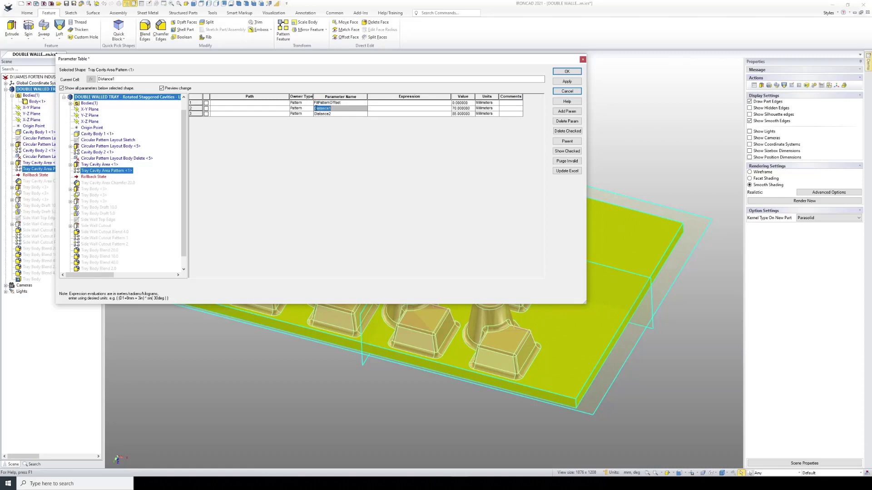
key("ctrl+v")
left_click(317, 114)
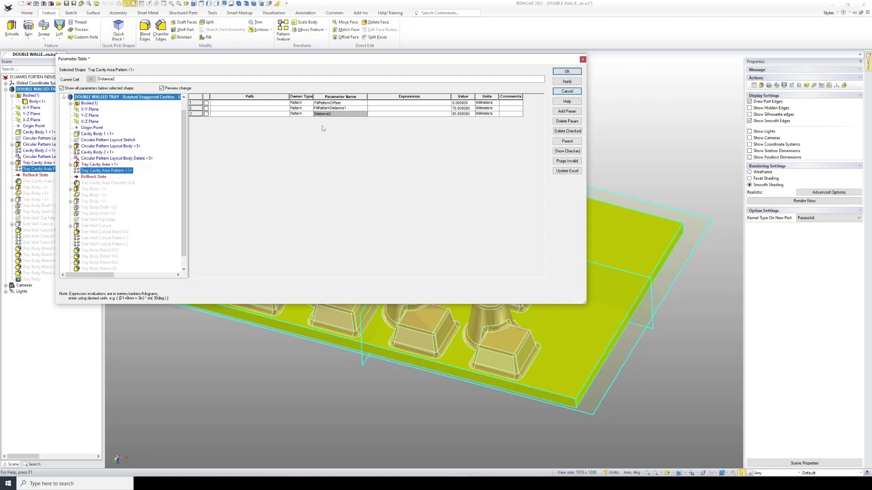
key("ctrl+v")
left_click(385, 114)
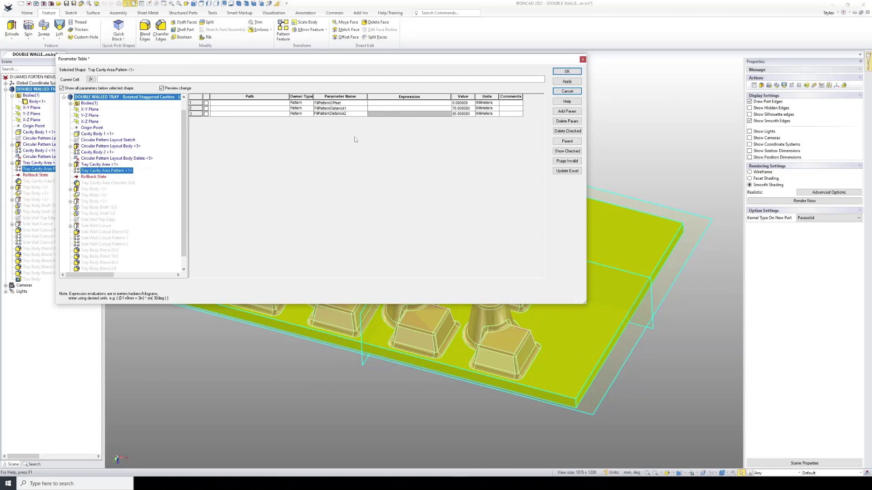
Add a user-defined parameter named FillPatternAngle with the Angle value type and value 0 to Tray Cavity Area Pattern <1>.
left_click(559, 112)
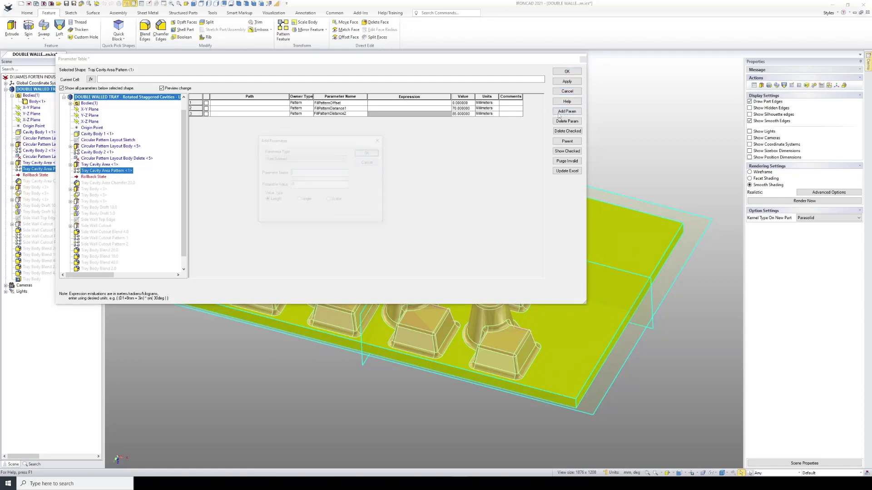
type("FillPatternAngle")
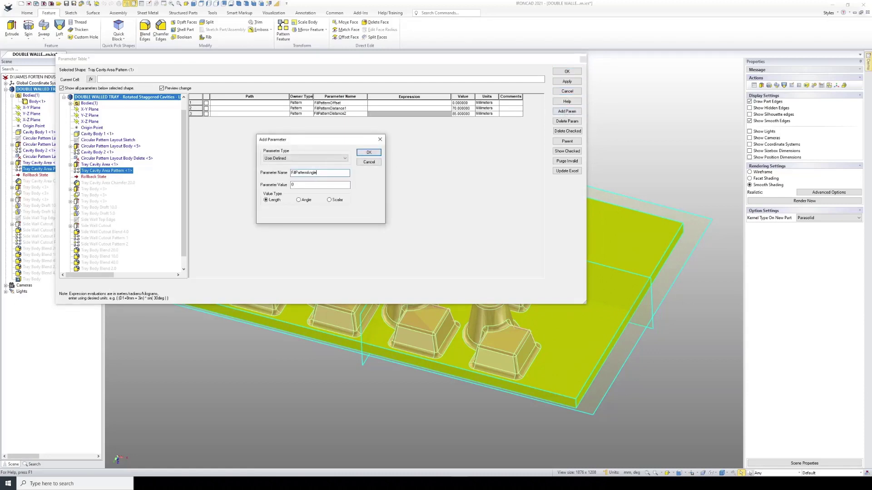
left_click(299, 200)
left_click(367, 153)
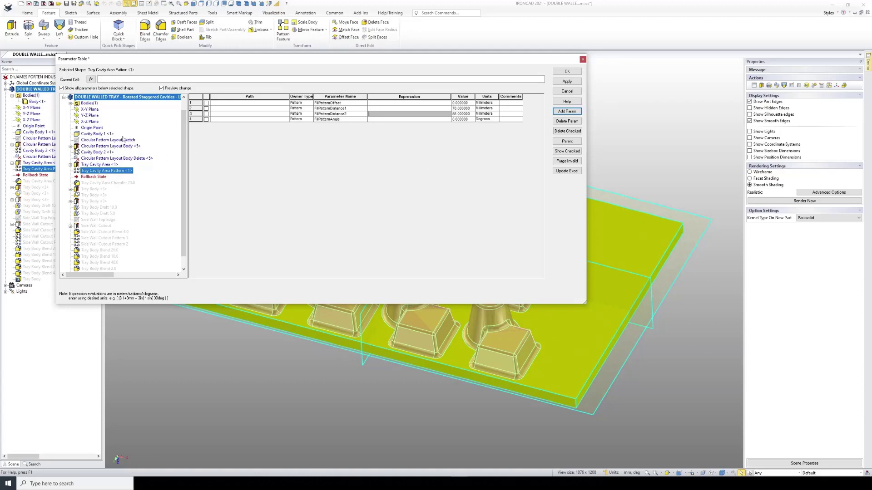
List all parameters below the tray part and link the cavity area pattern's FillPatternAngle_2 to the layout sketch's FillPatternAngle_1.
left_click(106, 142)
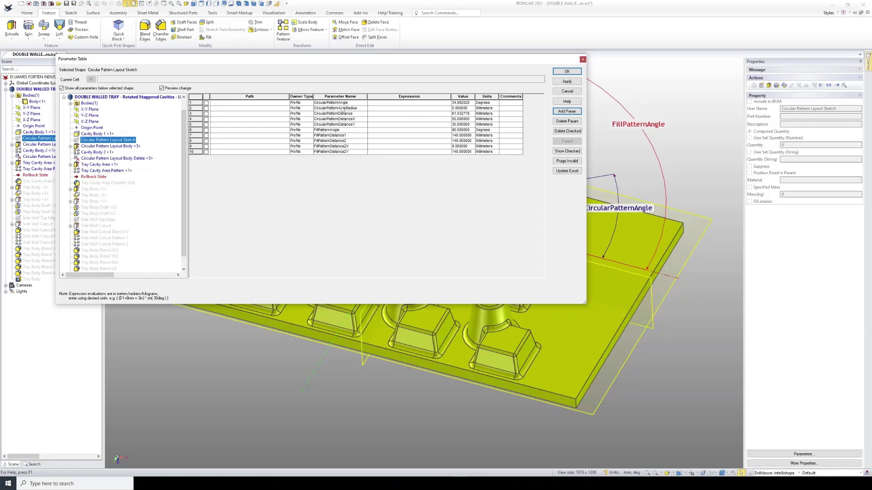
left_click(109, 97)
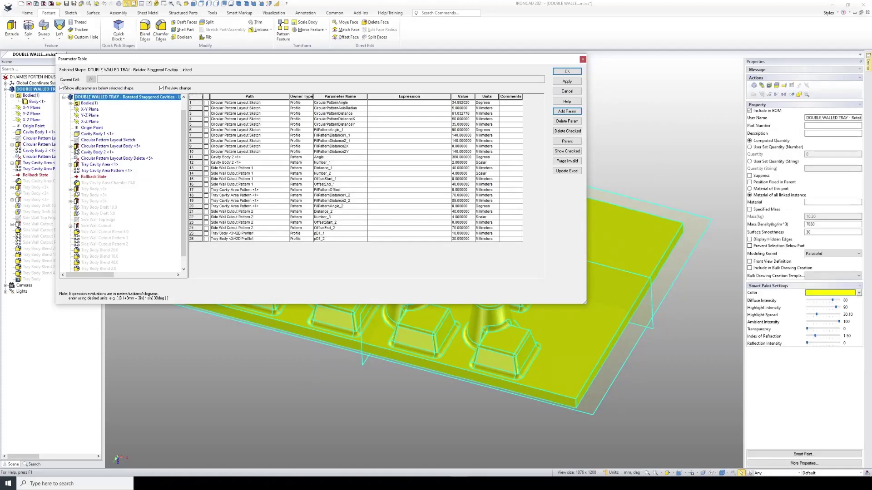
left_click(62, 88)
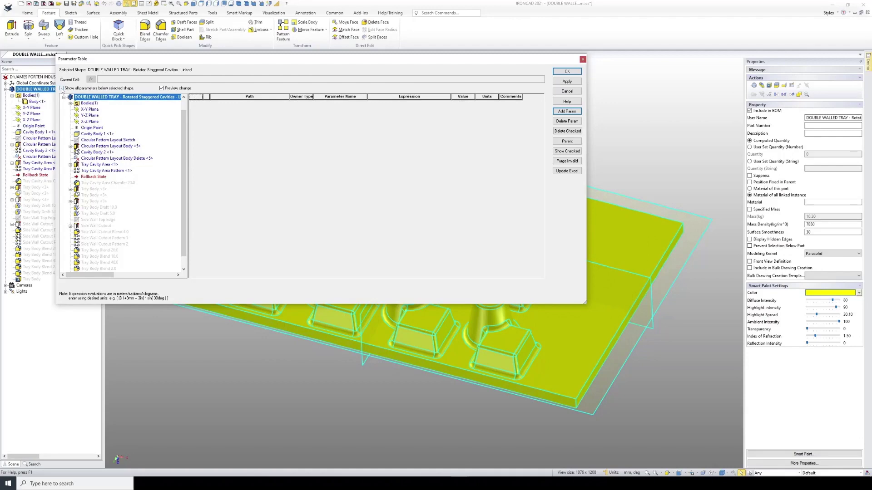
left_click(61, 88)
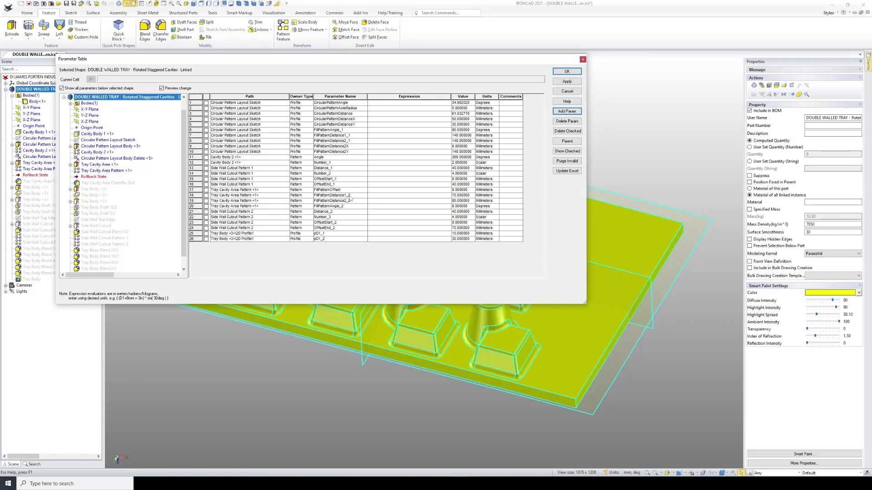
left_click(348, 131)
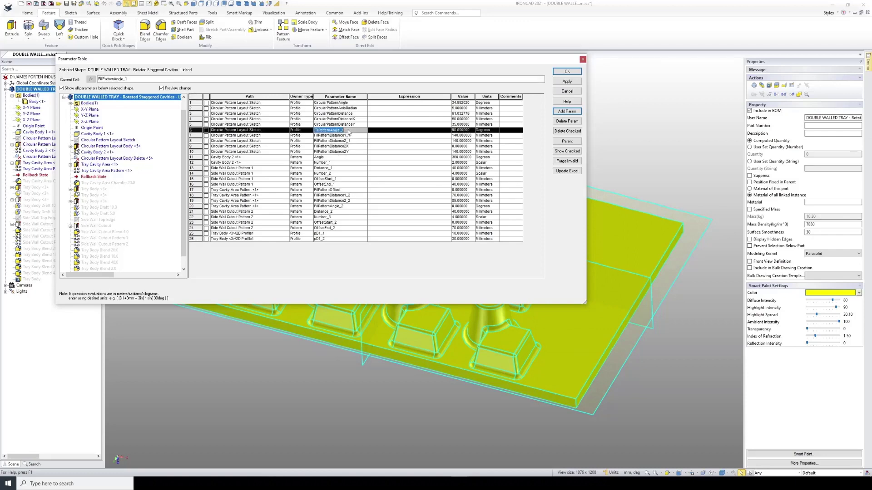
left_click(349, 130)
key("ctrl+c")
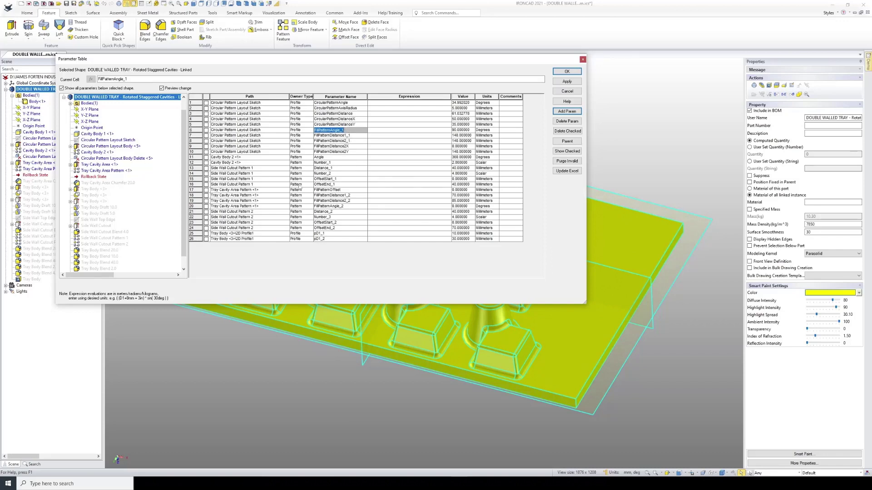
left_click(380, 207)
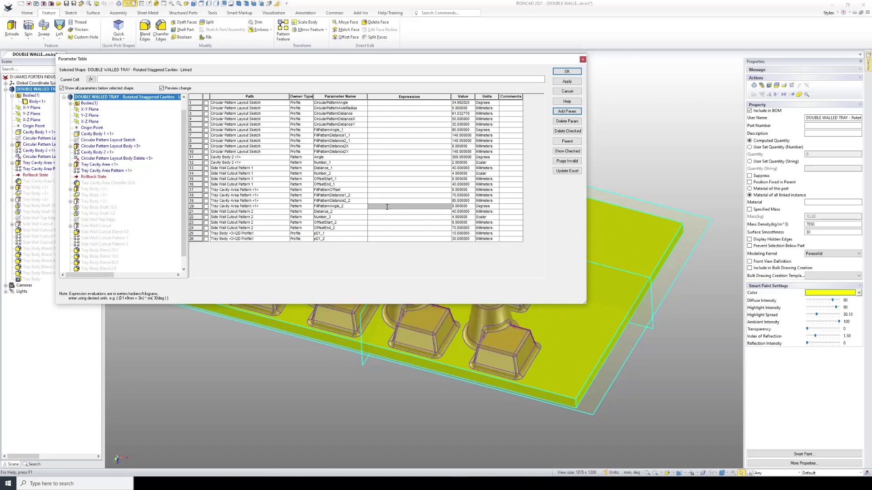
key("ctrl+v")
key("Tab")
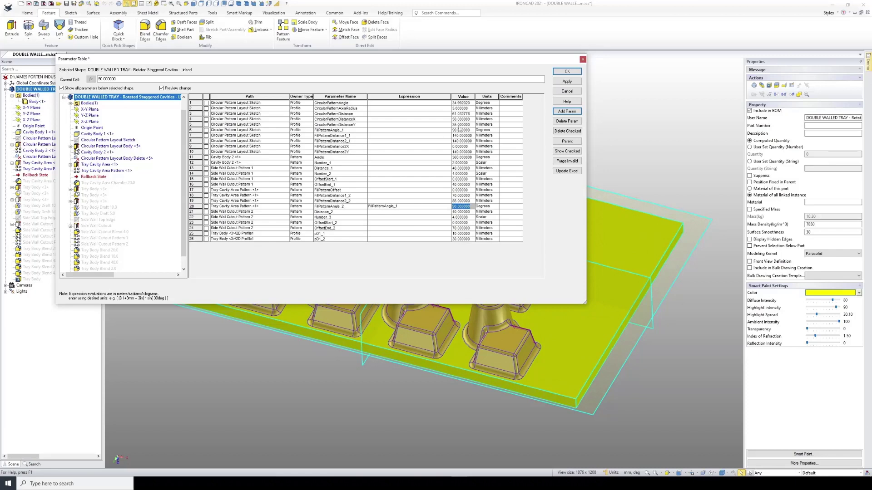
Link FillPatternDistance1_2 to FillPatternDistance1_1 and FillPatternDistance2_2 to FillPatternDistance2_1, apply the expressions, and display Tray Cavity Area Pattern <1>'s parameters.
left_click(358, 136)
key("ctrl+c")
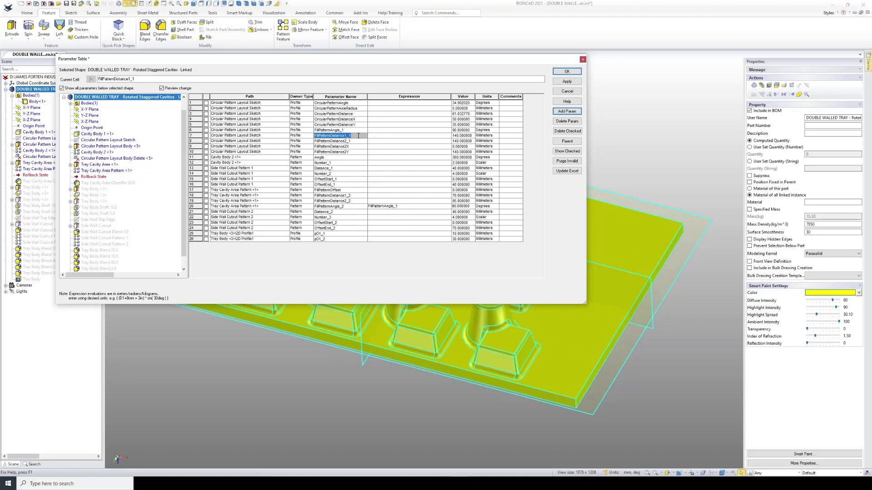
left_click(381, 197)
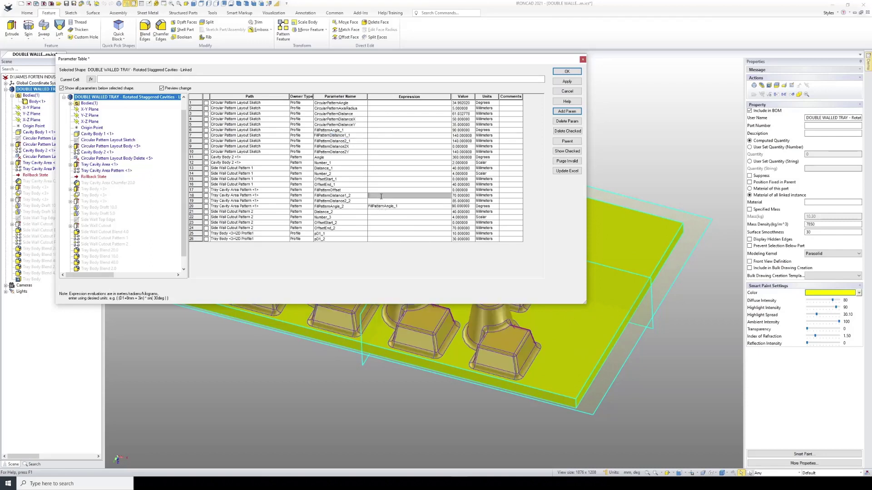
key("ctrl+v")
double_click(355, 141)
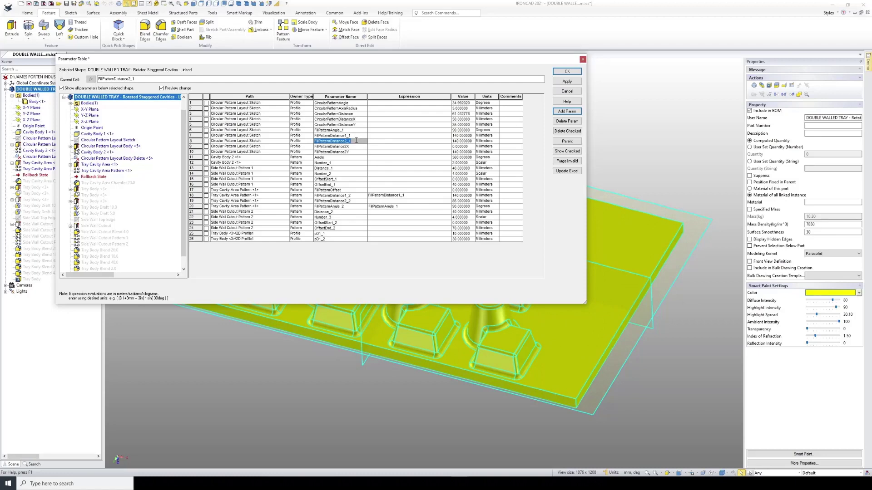
left_click(379, 201)
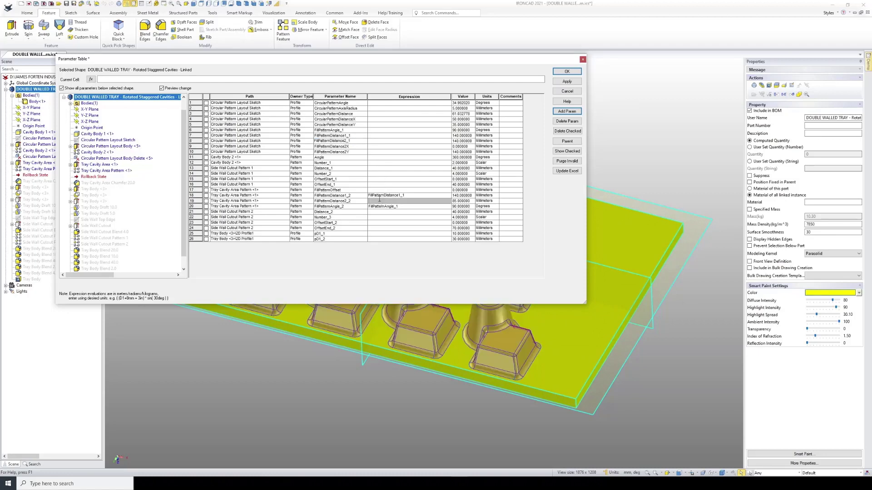
type("FillPatternDistance2_1")
left_click(397, 213)
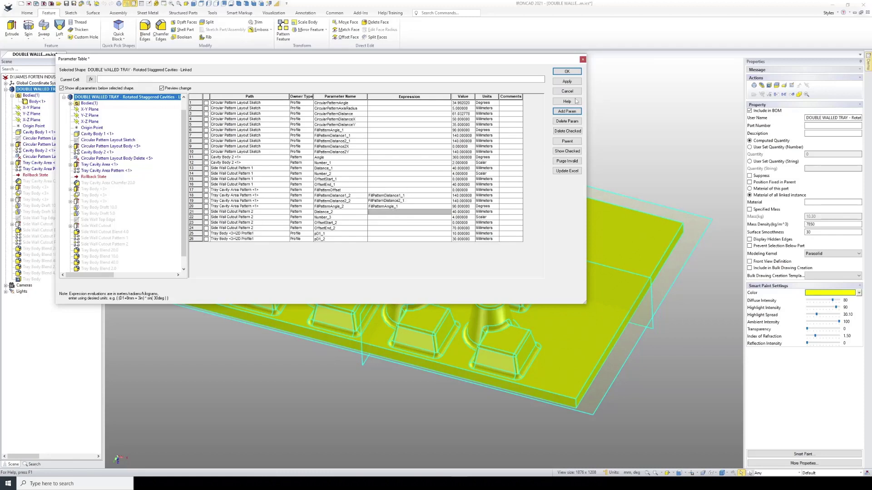
left_click(567, 82)
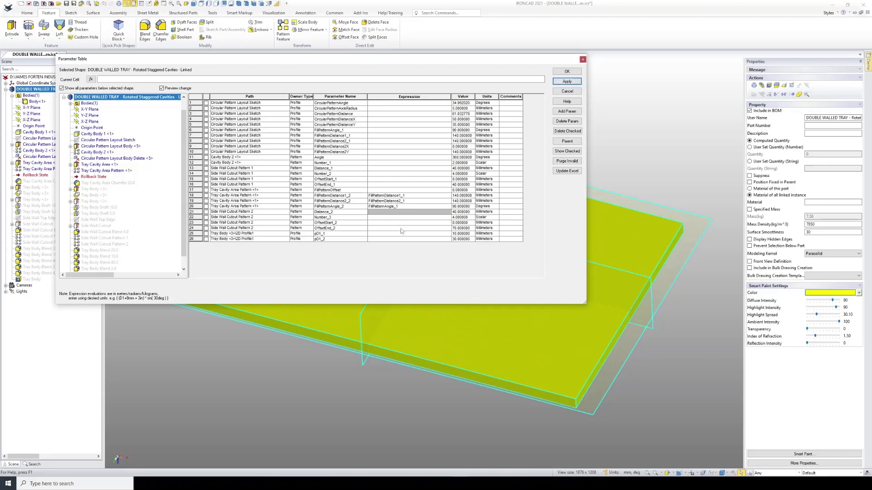
left_click(94, 171)
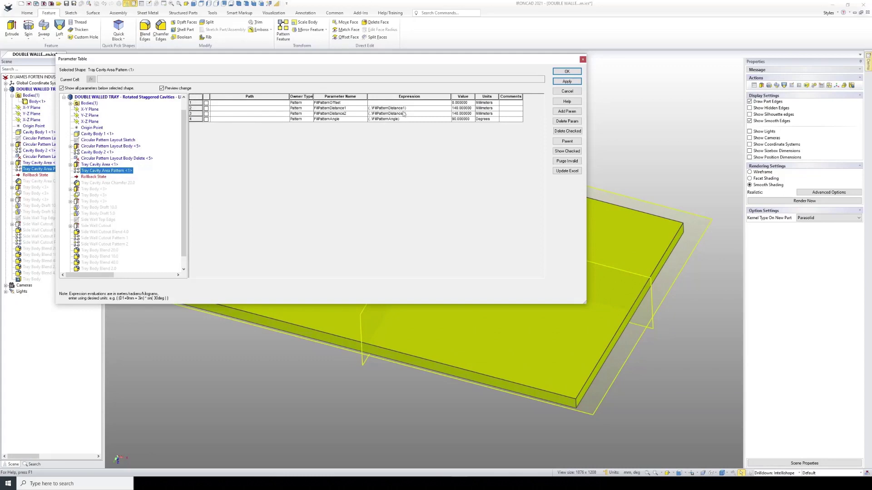
Set the relative angle in Tray Cavity Area Pattern <1>'s feature options to FillPatternAngle, accept the feature, and confirm the parameter table.
left_click(345, 119)
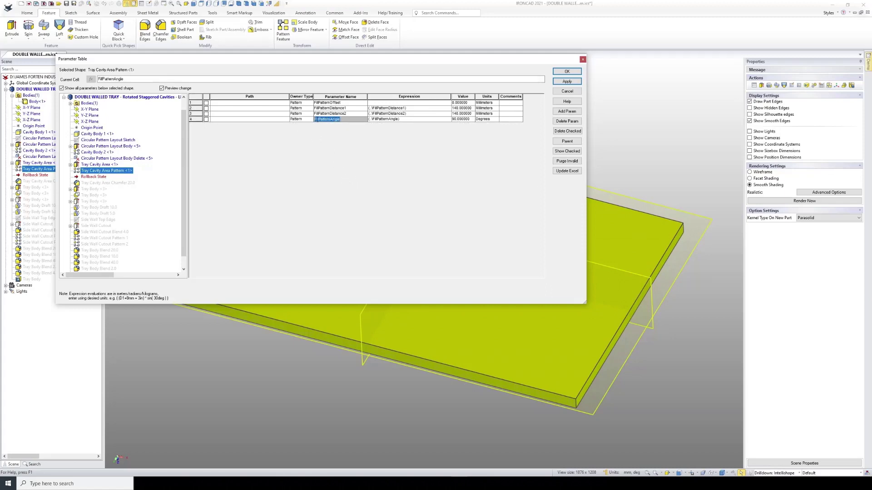
right_click(121, 172)
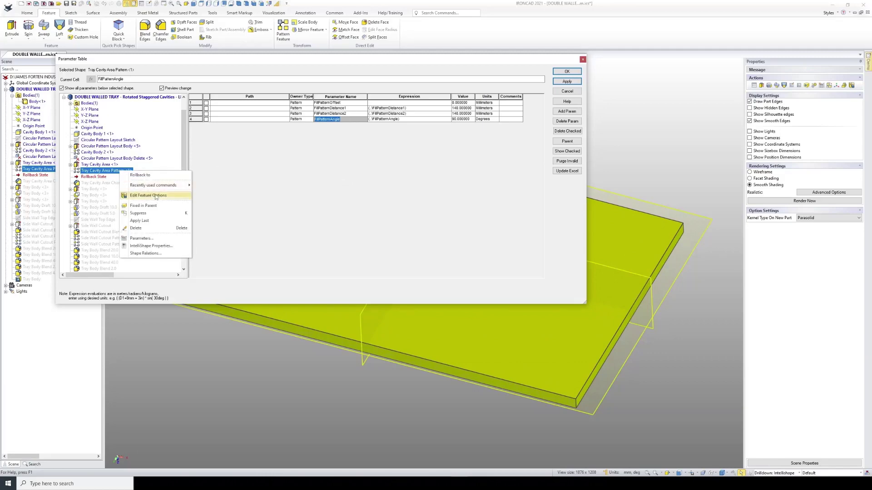
left_click(152, 196)
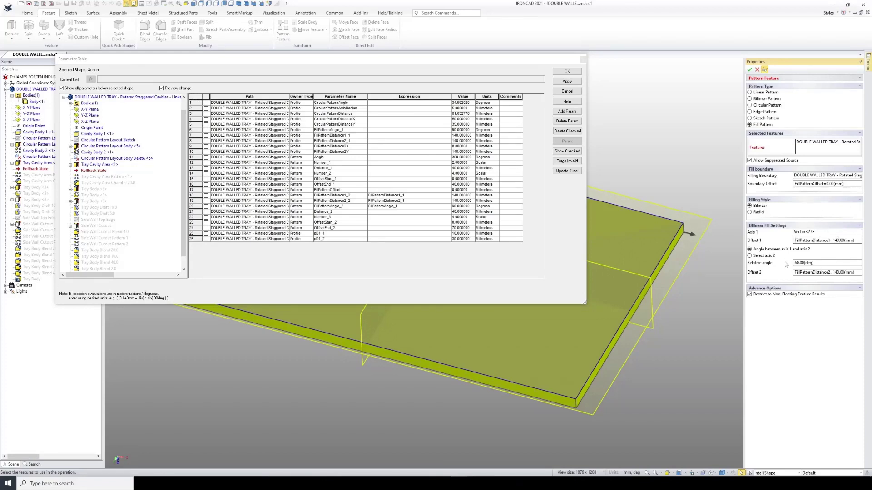
left_click(820, 264)
type("FillPatternAngle")
double_click(820, 265)
left_click(750, 70)
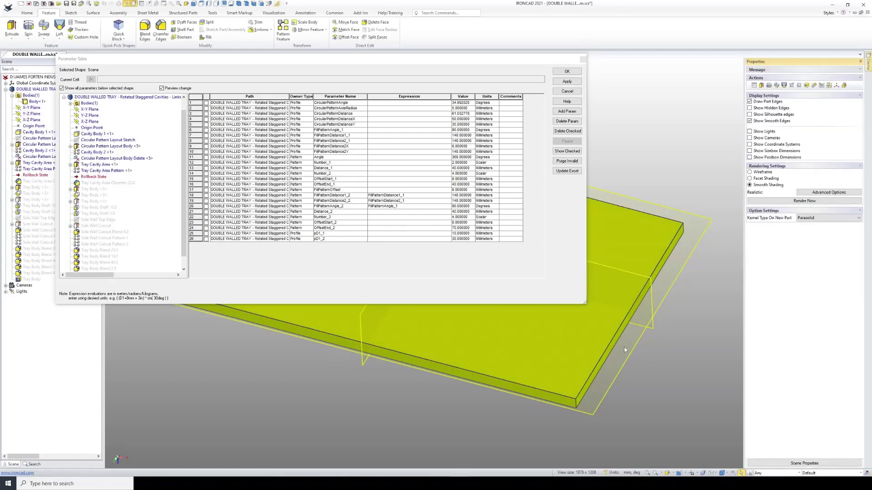
left_click_drag(361, 59, 434, 91)
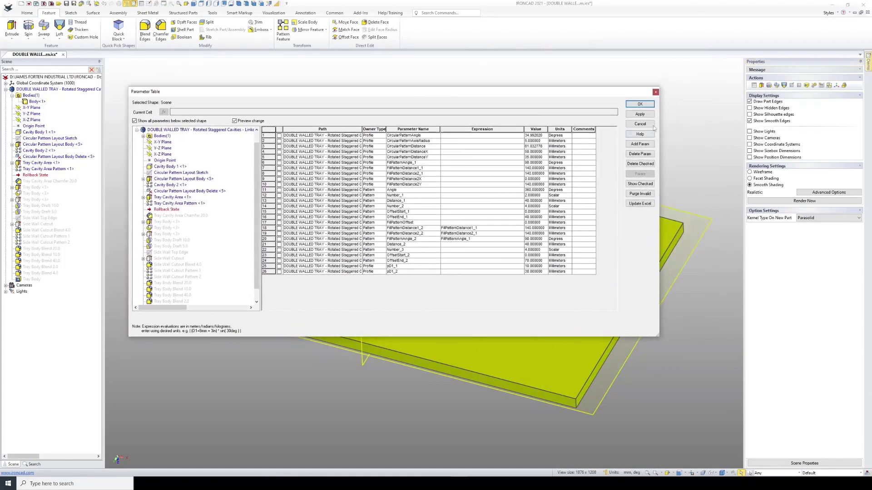
left_click(640, 104)
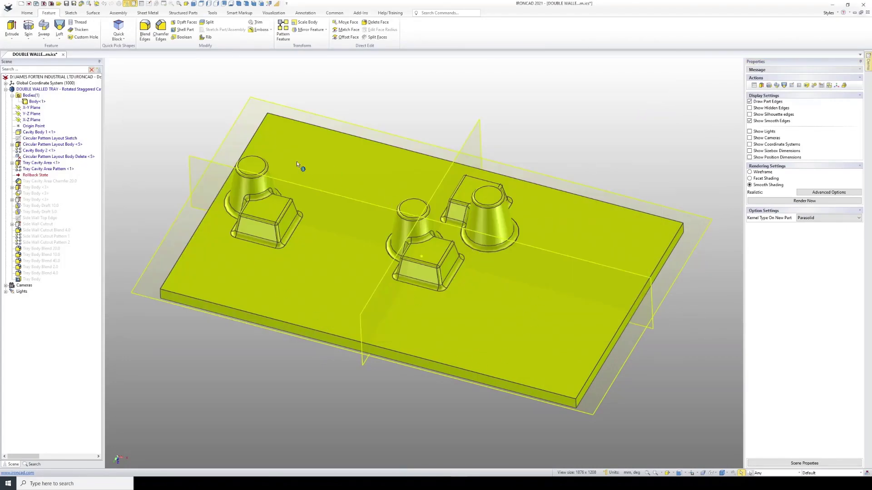
Set the Circular Pattern Layout Sketch's fill distance dimension along the tray's length to 70 mm.
left_click(49, 169)
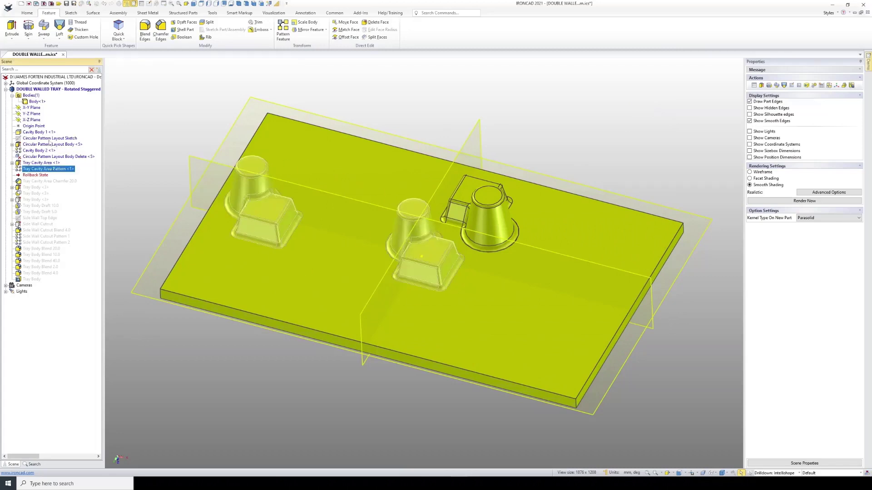
left_click(51, 139)
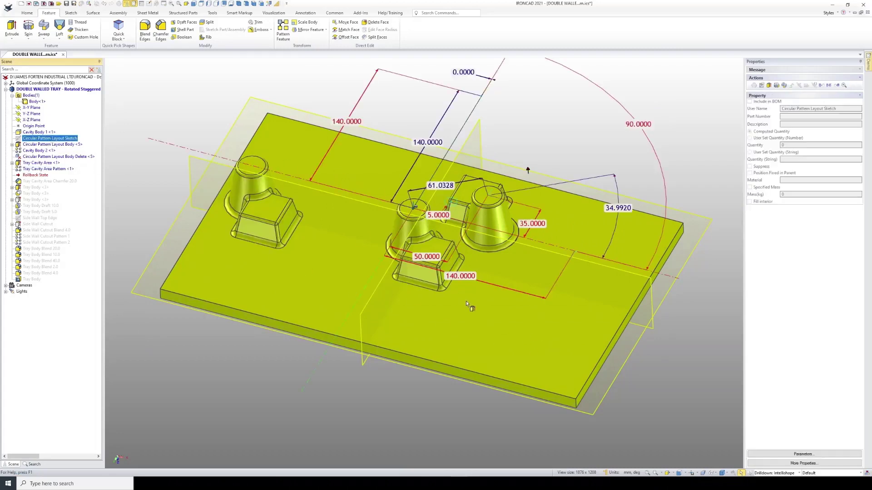
double_click(462, 277)
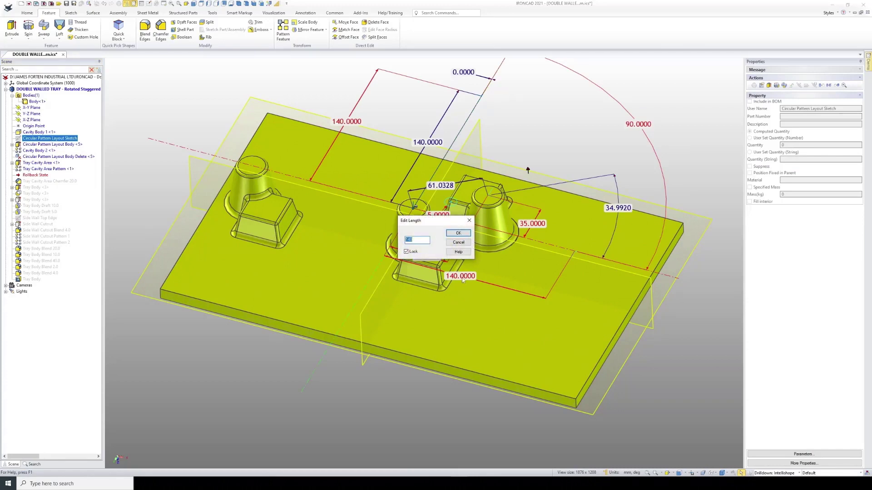
type("70")
key("Return")
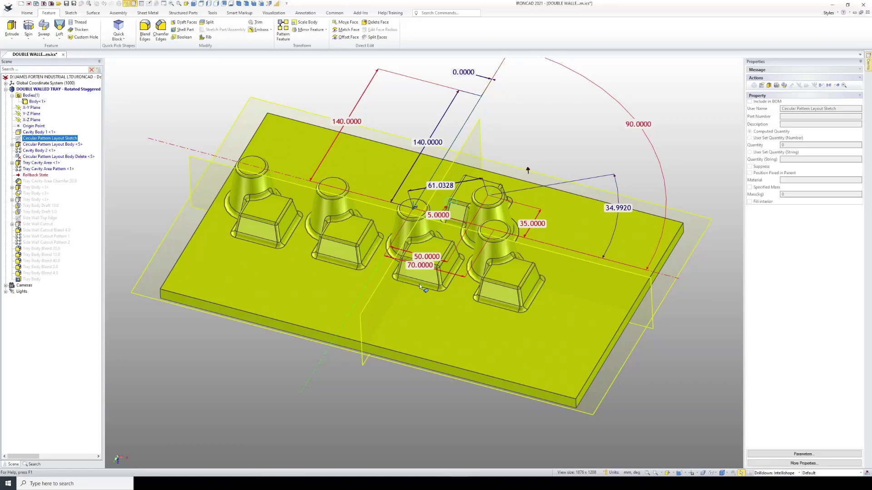
Set the layout sketch's fill distance along the tray's length back to 140 mm and deselect the sketch.
double_click(420, 267)
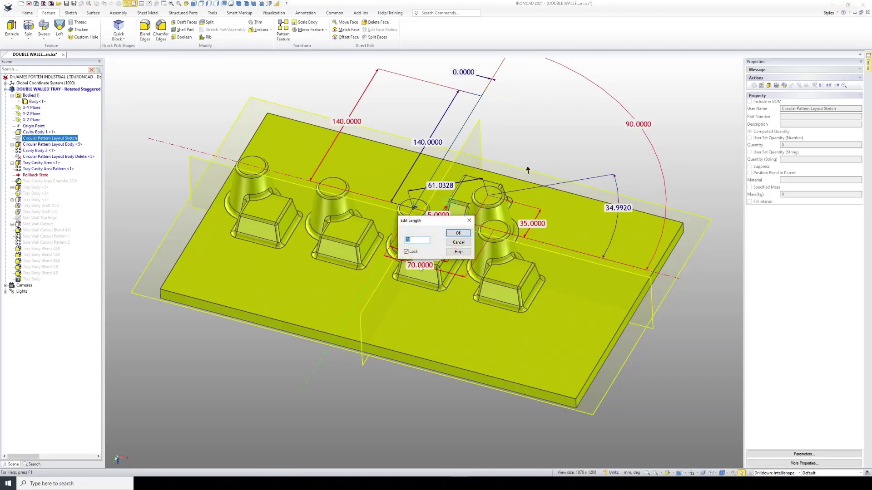
type("50")
key("Return")
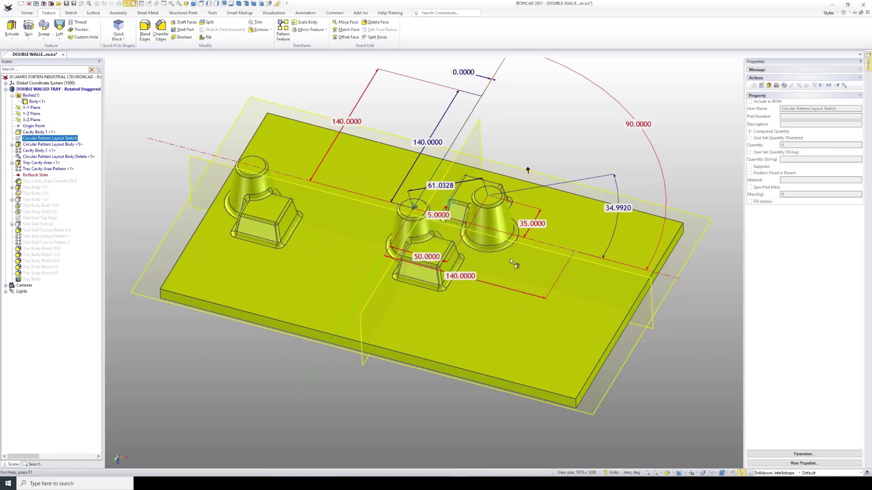
middle_click_drag(469, 193, 408, 221)
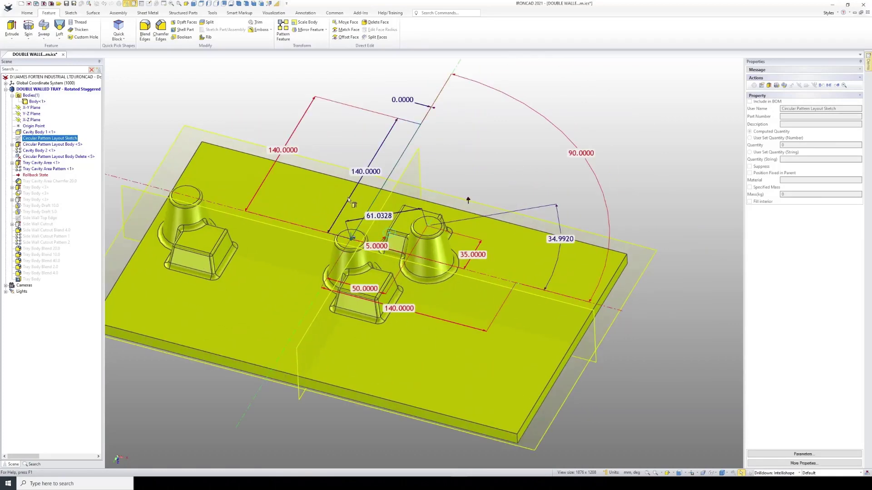
left_click(147, 129)
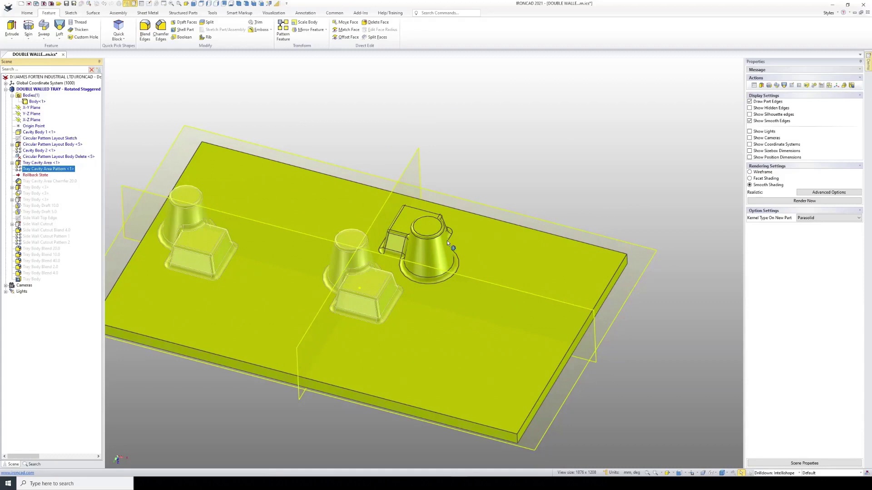
Add the second, rotated cavity to the selected features of Tray Cavity Area Pattern <1> and accept the pattern.
right_click(53, 169)
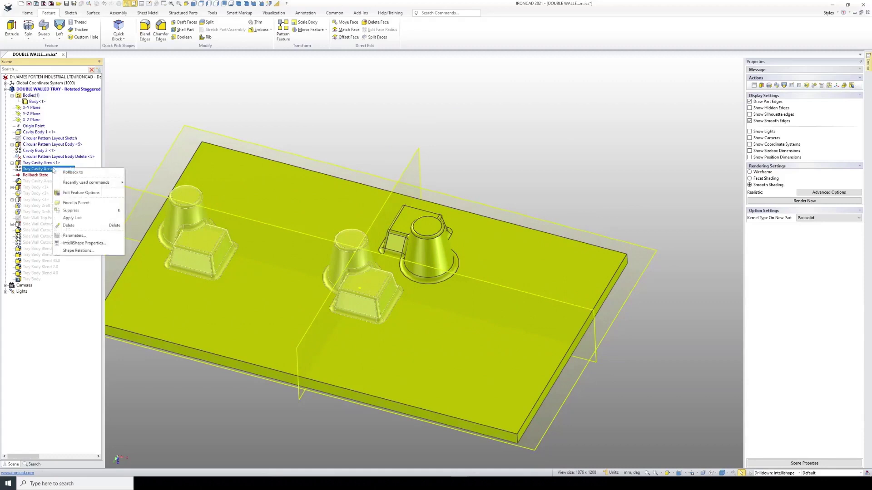
left_click(78, 193)
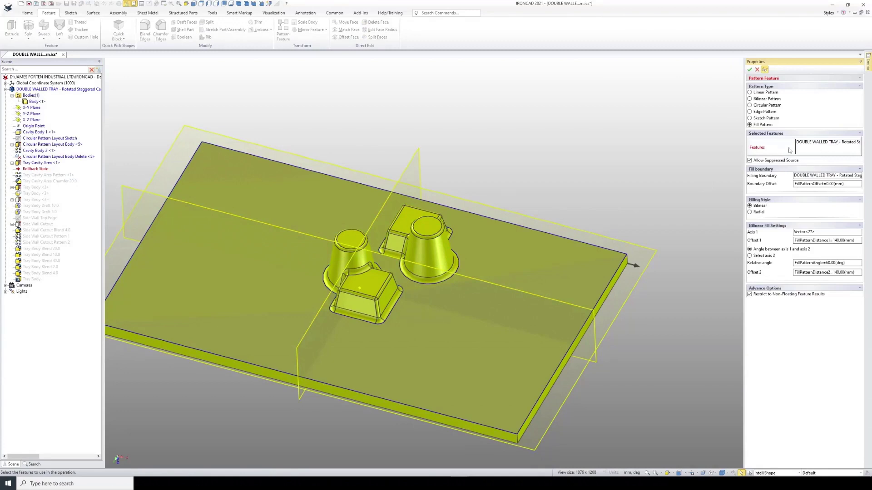
left_click(407, 215)
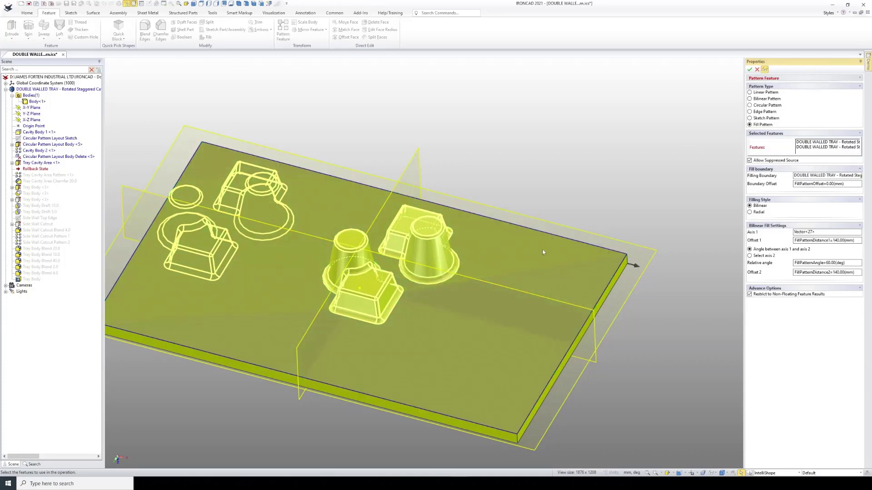
left_click(749, 69)
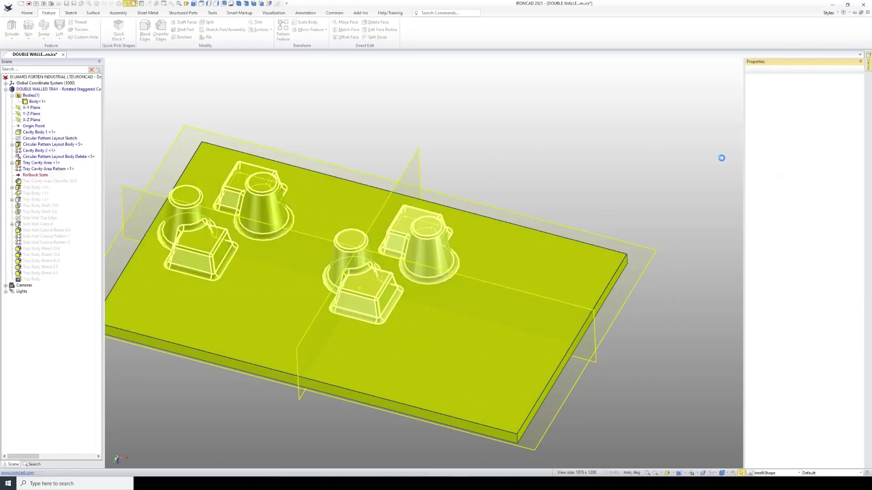
Set the layout sketch's fill distance along the tray's length to 100 mm with both cavities in the pattern.
middle_click_drag(508, 287, 421, 296)
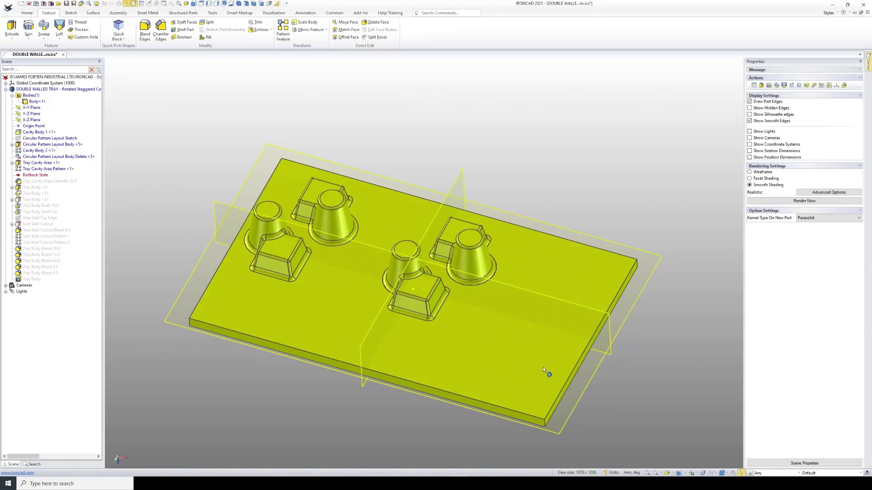
middle_click_drag(356, 257, 362, 292)
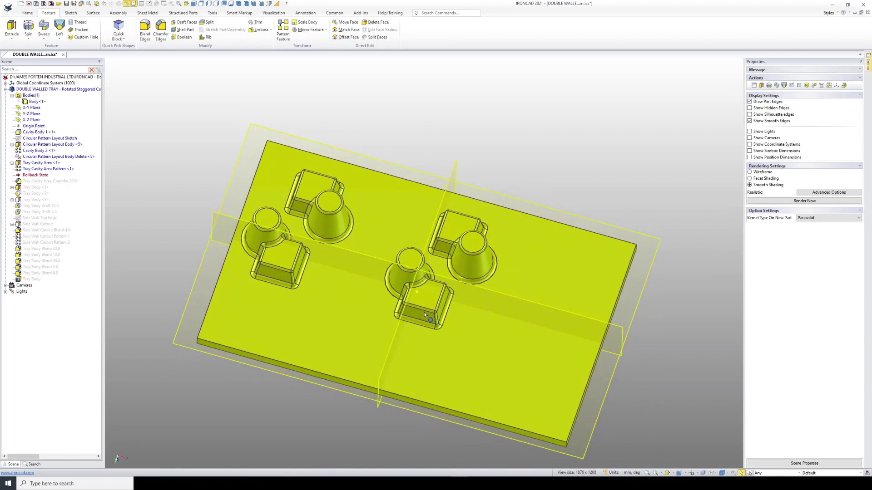
left_click(36, 139)
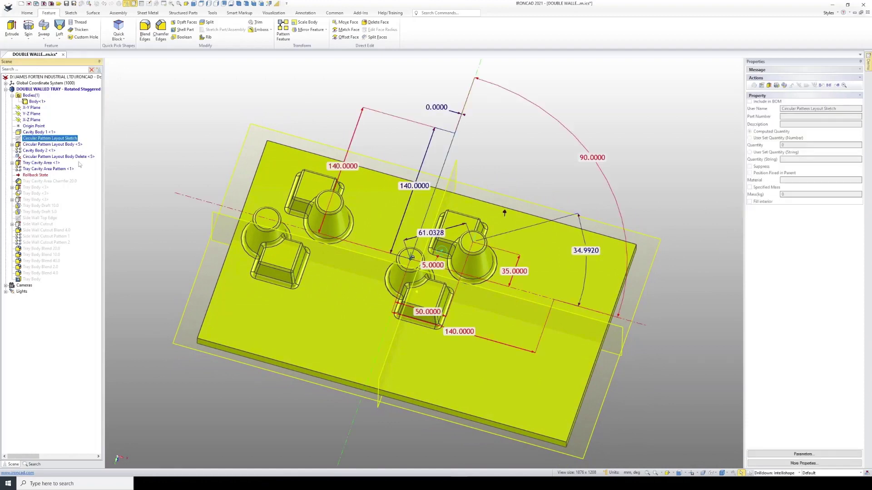
double_click(460, 332)
type("100")
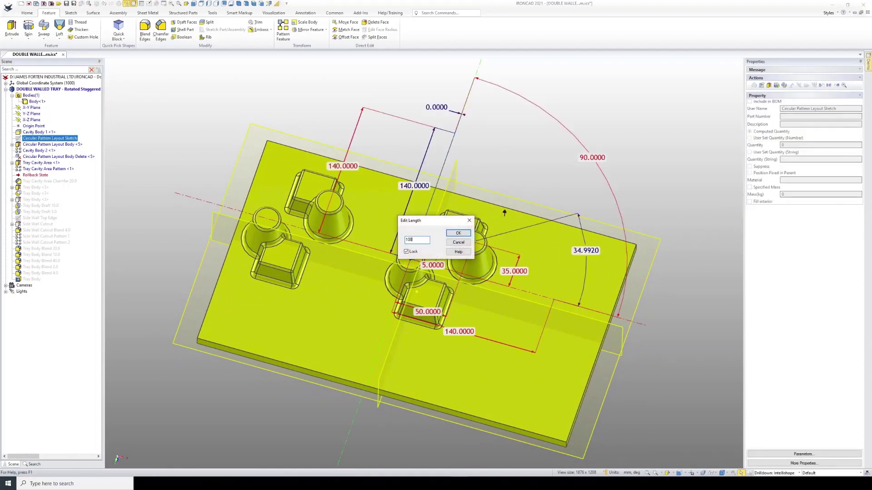
key("Return")
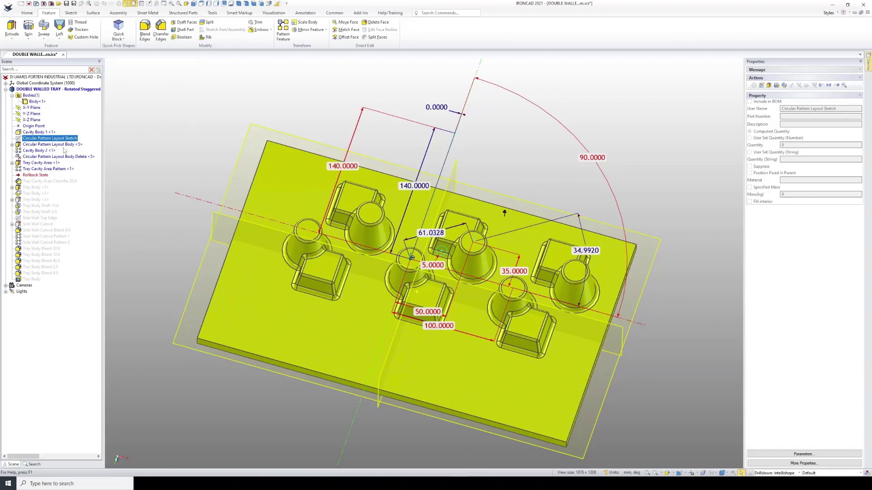
Restore the layout sketch's lengthwise fill distance to 140 mm and clear the selection.
double_click(438, 326)
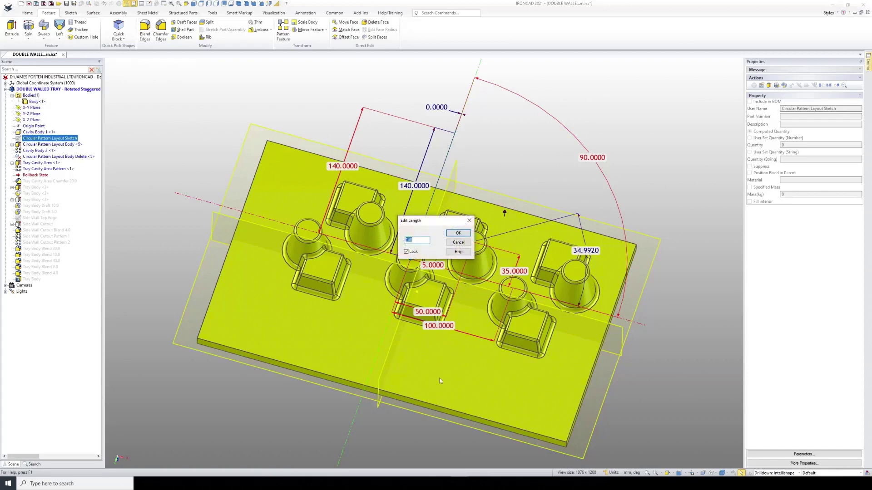
type("140")
key("Return")
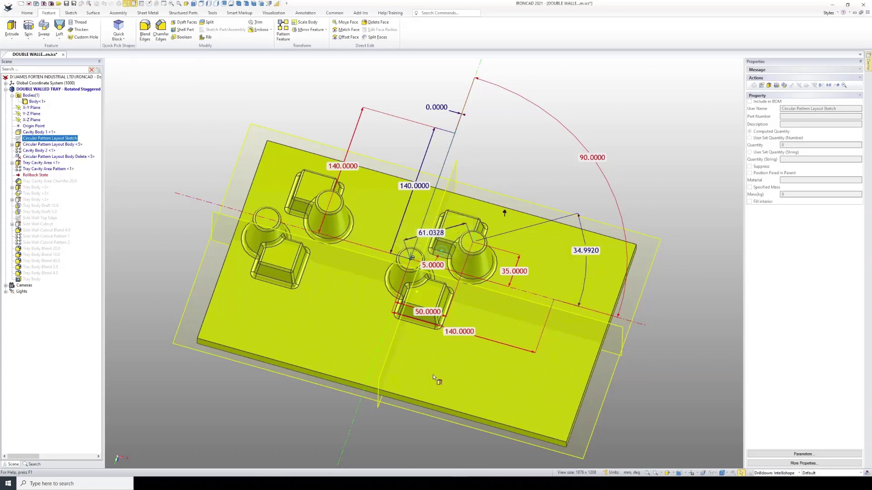
left_click(192, 211)
Remove the second, rotated cavity from the selected features of Tray Cavity Area Pattern <1> and accept the pattern.
scroll(336, 337, "down", 3)
middle_click_drag(348, 329, 337, 308)
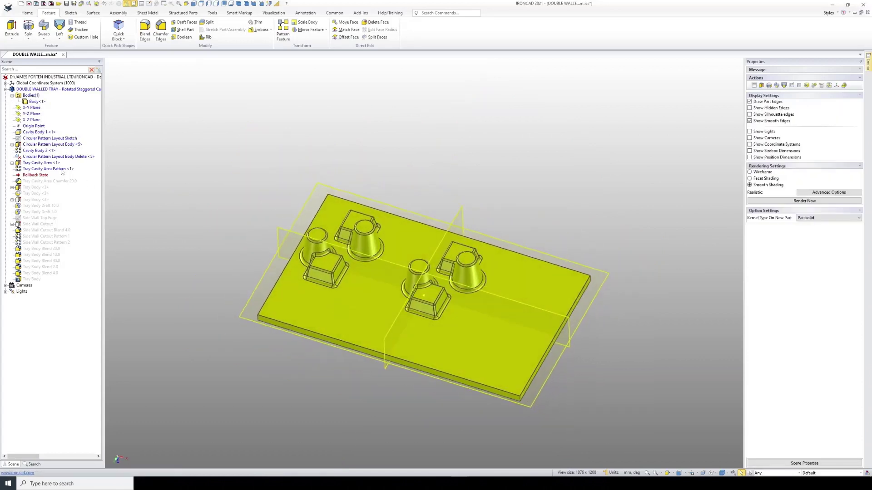
left_click(57, 169)
right_click(56, 169)
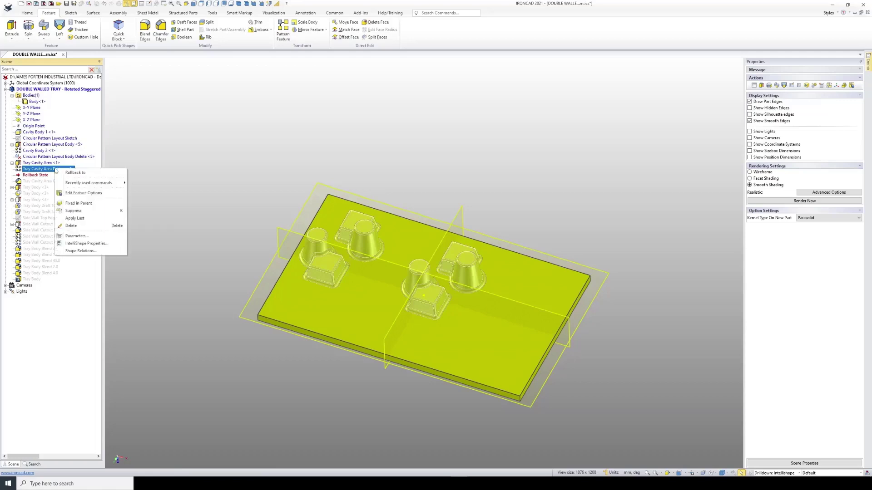
left_click(85, 193)
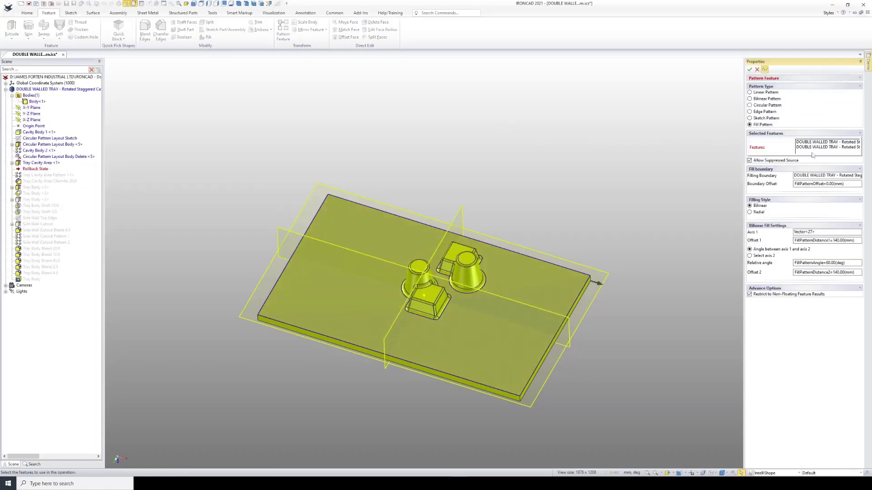
left_click(813, 147)
right_click(812, 147)
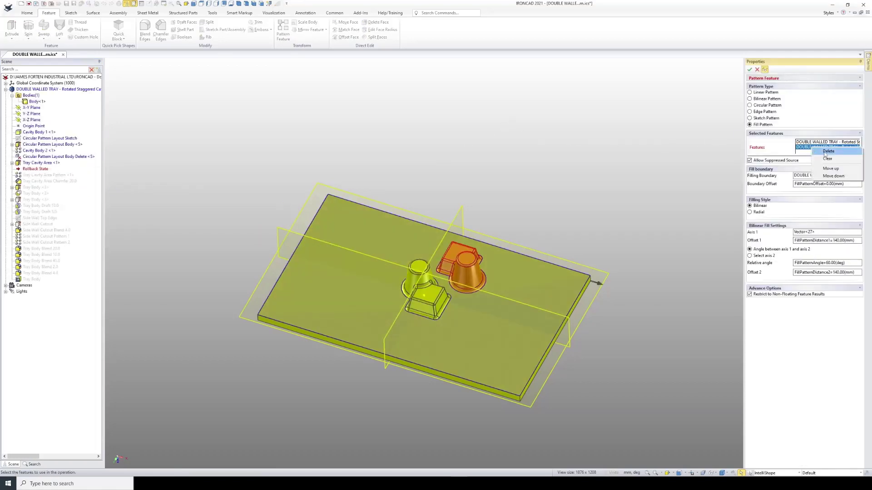
left_click(828, 151)
left_click(750, 70)
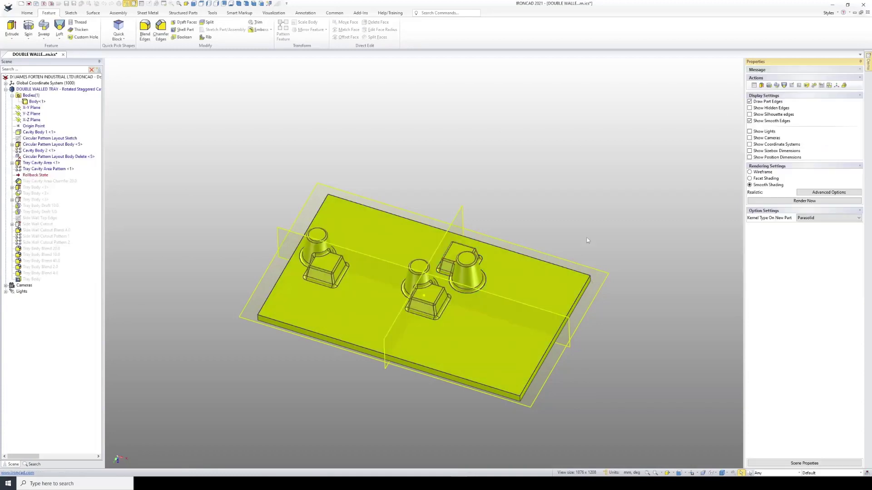
Move the Circular Pattern Layout Body Delete feature below Tray Cavity Area Pattern <1> in the feature history and dismiss the regeneration report.
scroll(464, 309, "up", 1)
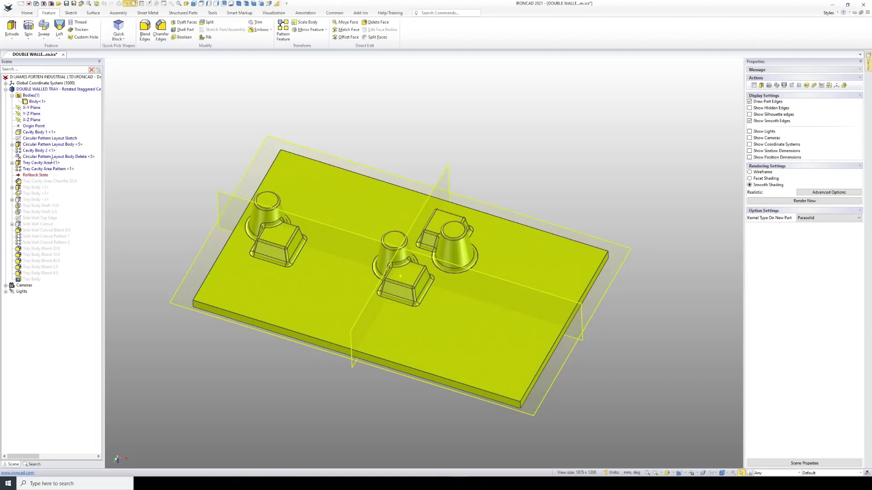
left_click(48, 156)
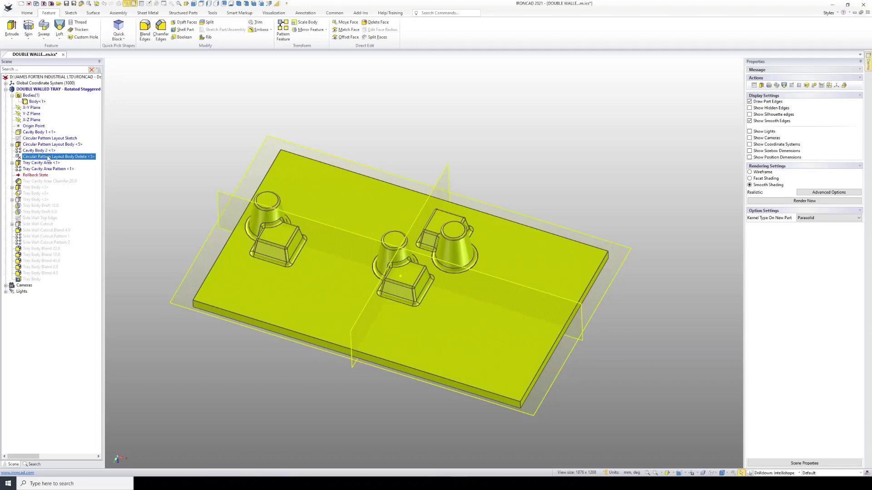
left_click_drag(48, 157, 44, 173)
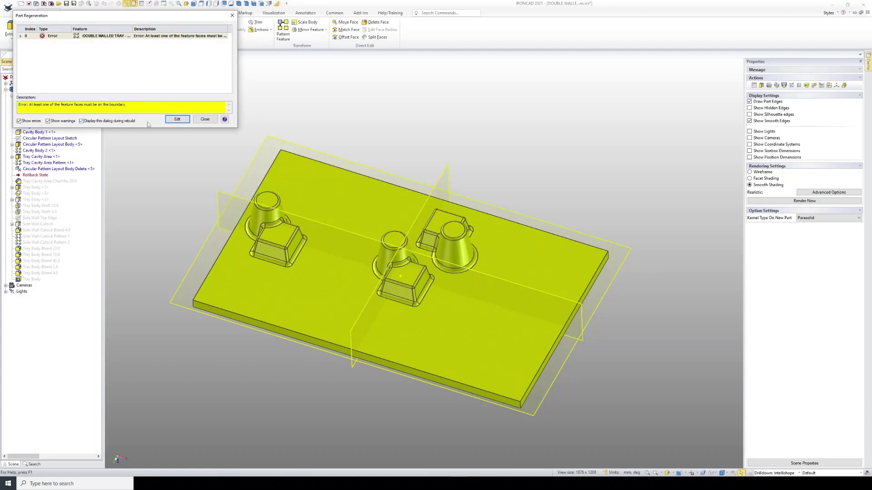
left_click(207, 120)
Move Cavity Body 2 <1> below Tray Cavity Area Pattern <1> in the feature history and dismiss the regeneration report.
left_click(47, 152)
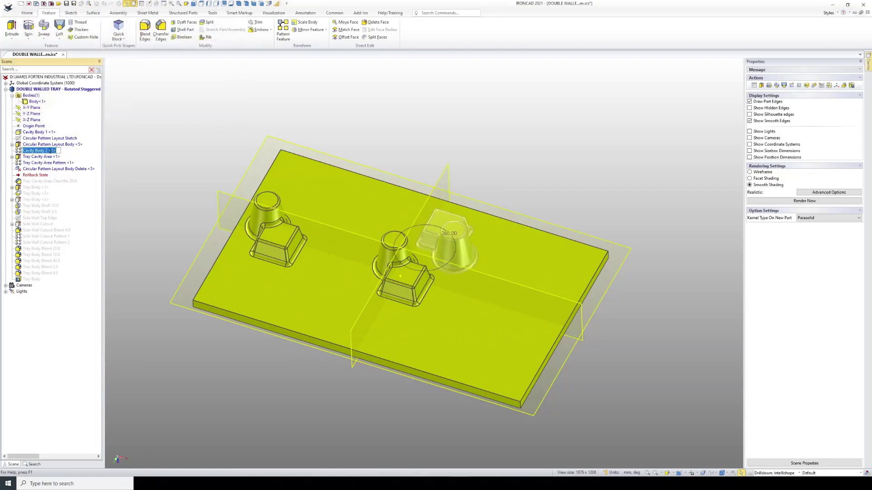
left_click_drag(49, 150, 51, 168)
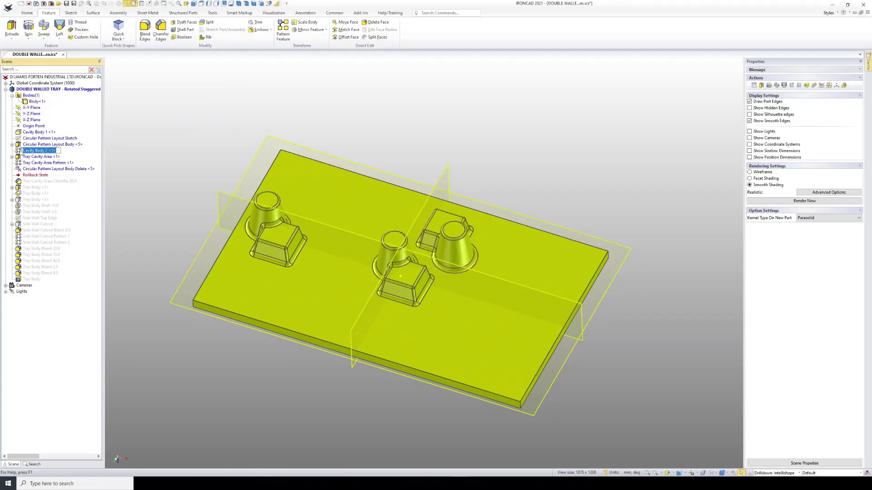
left_click(204, 120)
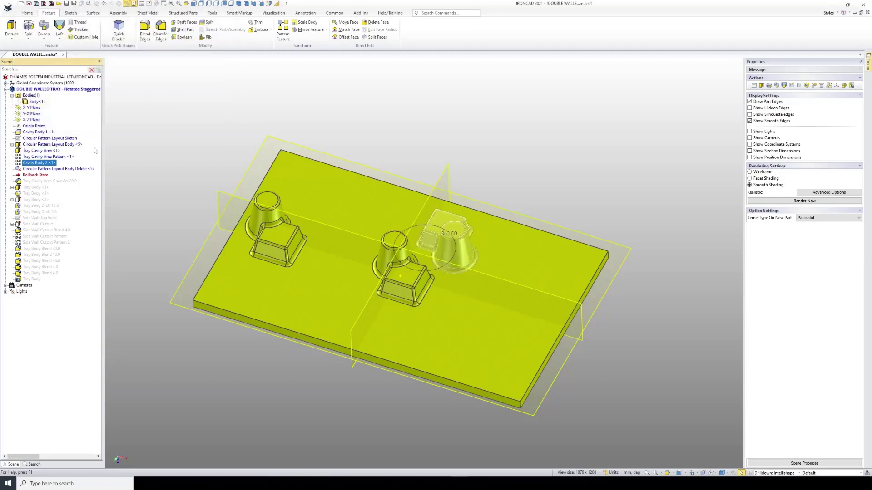
Move Circular Pattern Layout Body <5> below Tray Cavity Area Pattern <1> in the feature history and check the reordered features.
left_click(68, 145)
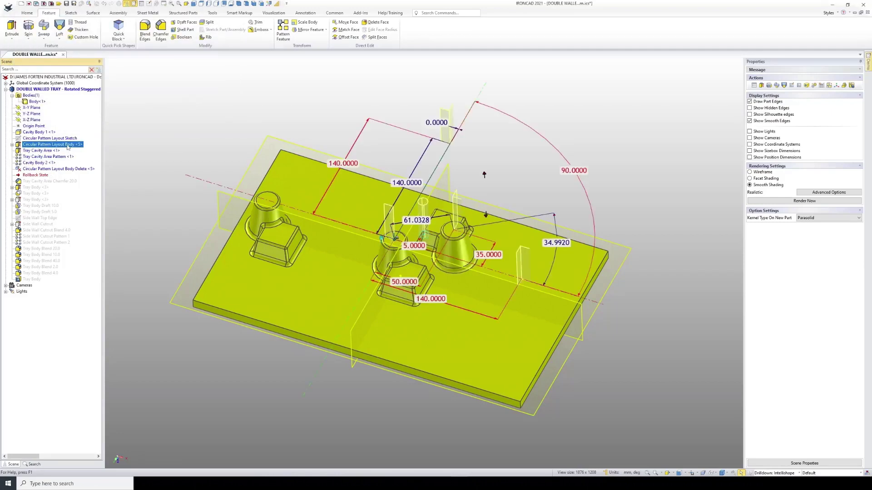
left_click_drag(68, 145, 58, 161)
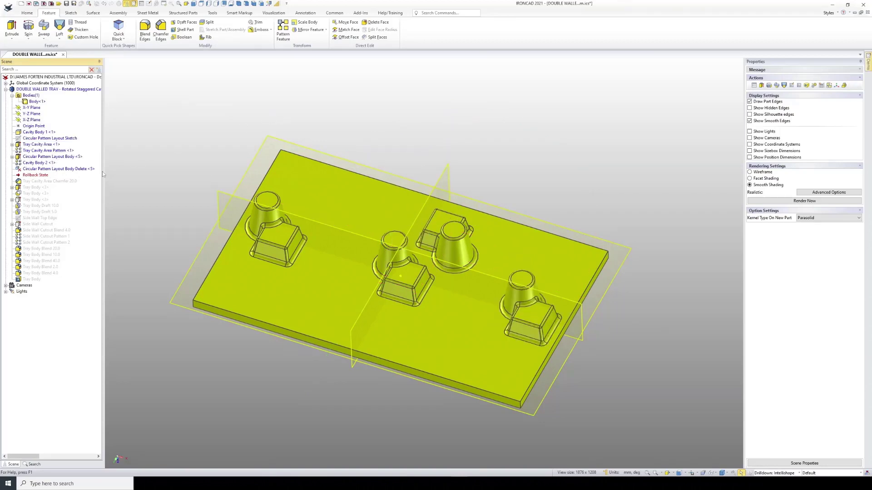
left_click(46, 158)
left_click(47, 163)
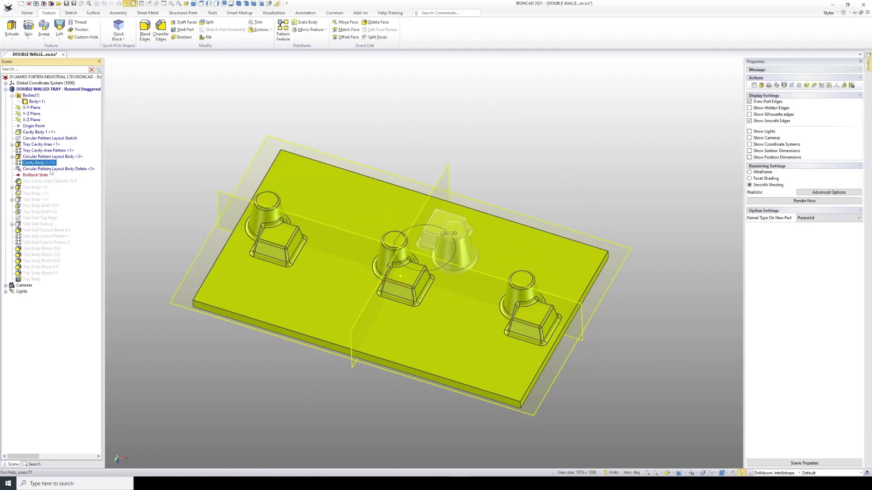
left_click(50, 169)
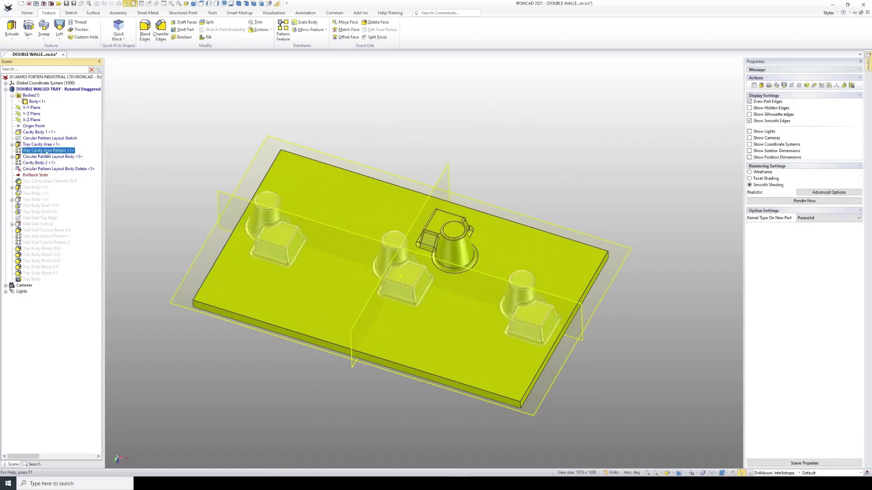
Roll the history back to just after Tray Cavity Area Pattern <1> to inspect the first cavity's pattern, and return it below Circular Pattern Layout Body Delete <5>.
left_click_drag(44, 176, 45, 154)
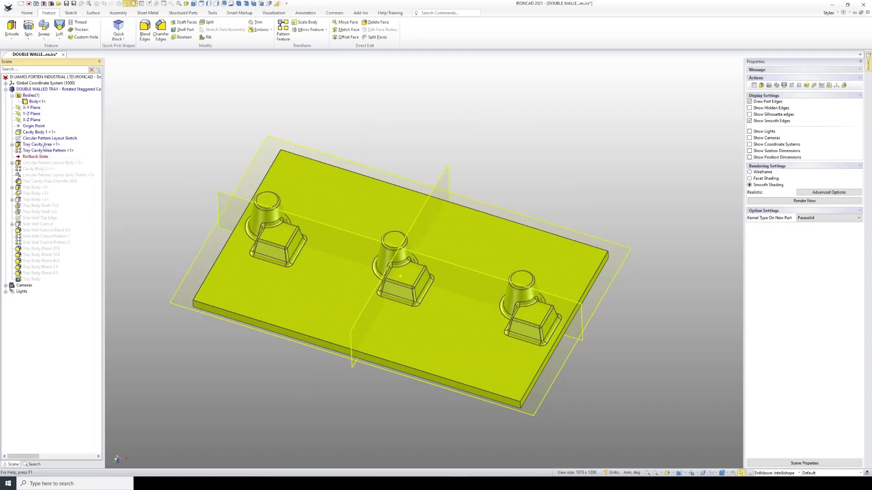
left_click(46, 146)
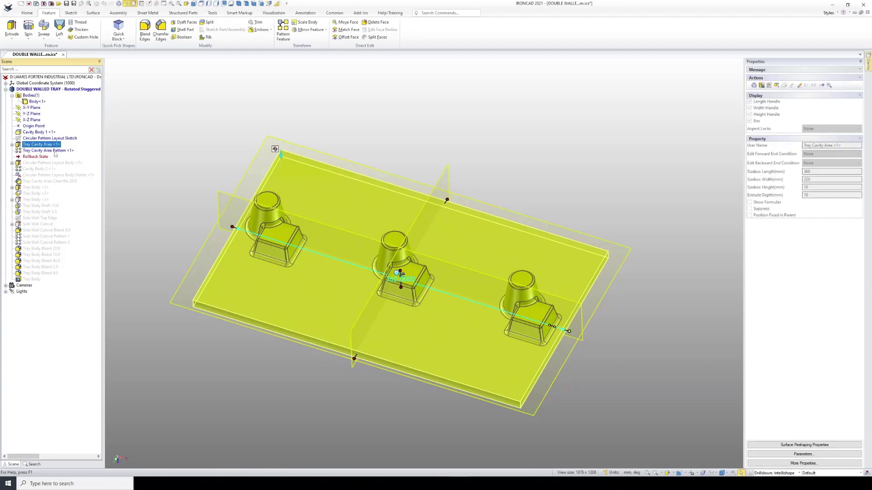
left_click(54, 151)
left_click_drag(48, 157, 44, 177)
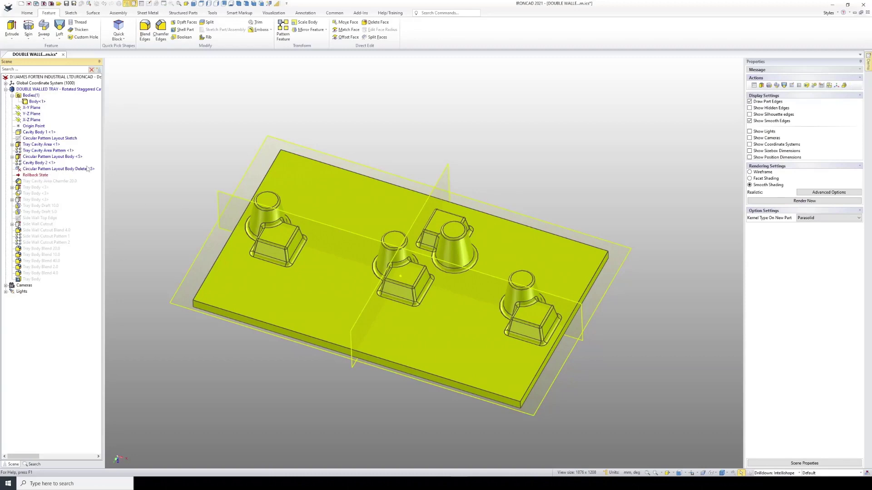
Examine the rotated cavity made by Cavity Body 2 <1> beside the row of patterned first cavities.
scroll(393, 314, "up", 2)
scroll(530, 311, "down", 2)
scroll(527, 311, "up", 2)
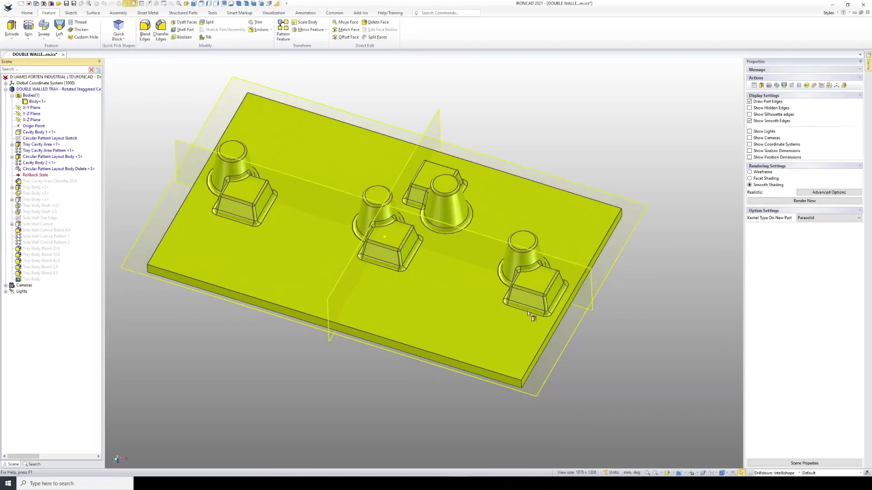
left_click(38, 163)
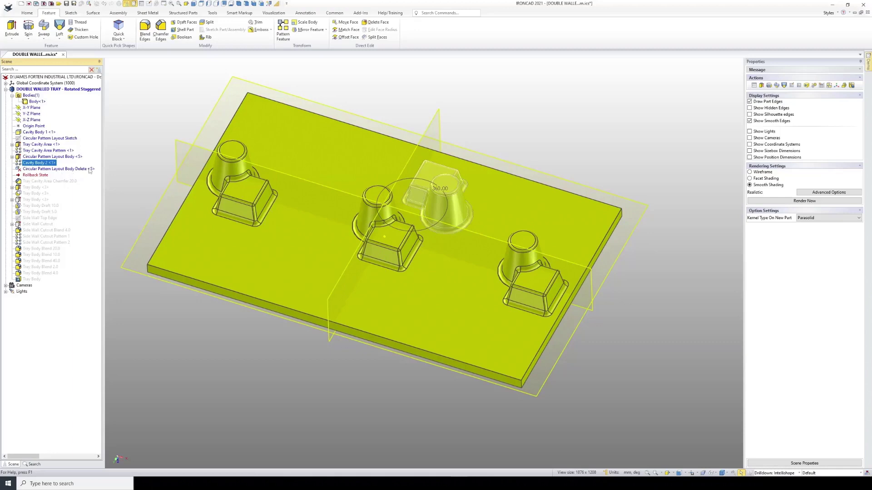
left_click(130, 165)
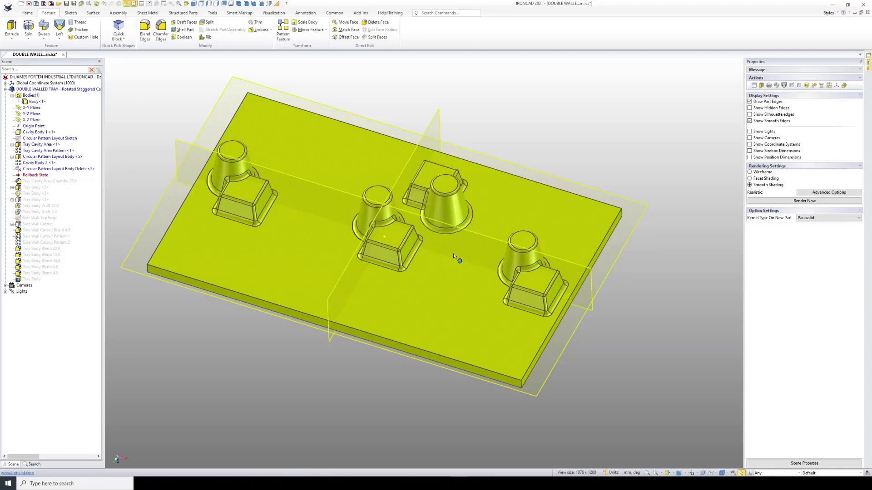
scroll(450, 243, "up", 2)
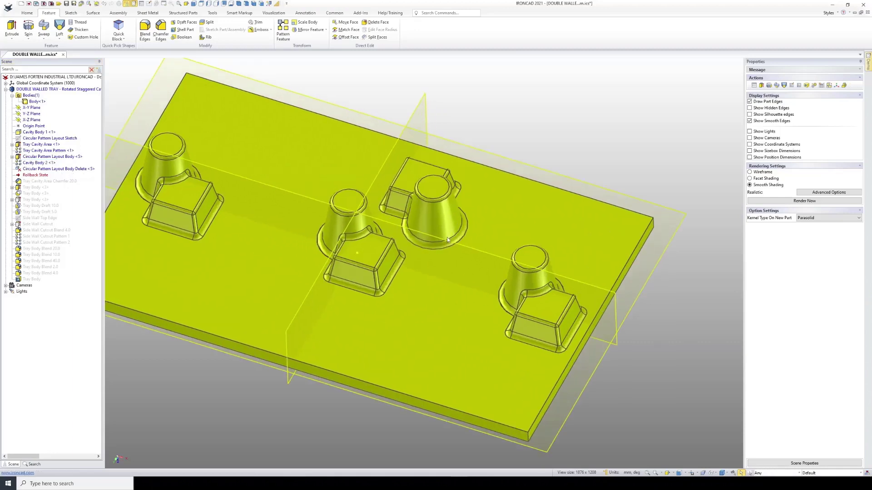
left_click(436, 207)
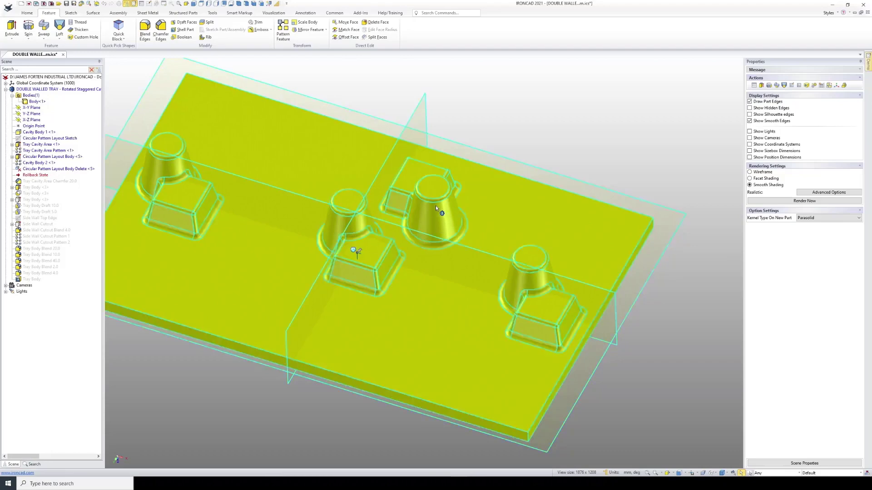
left_click(437, 207)
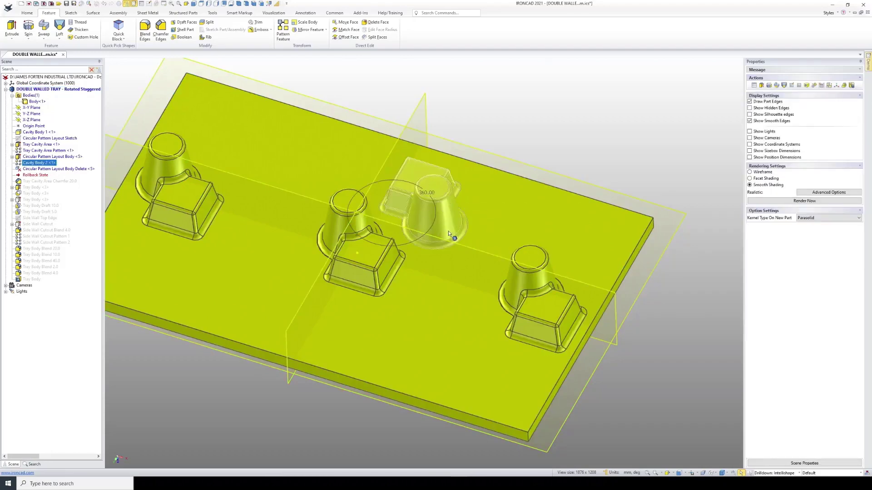
scroll(439, 217, "down", 3)
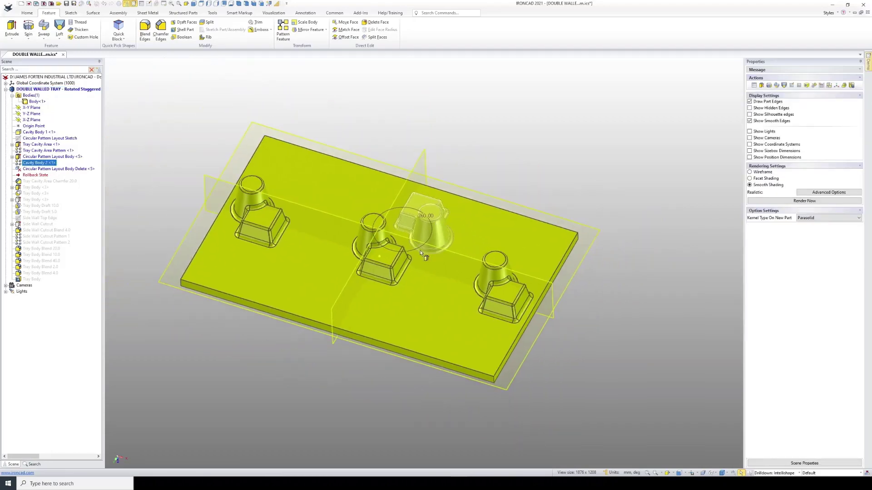
left_click(487, 155)
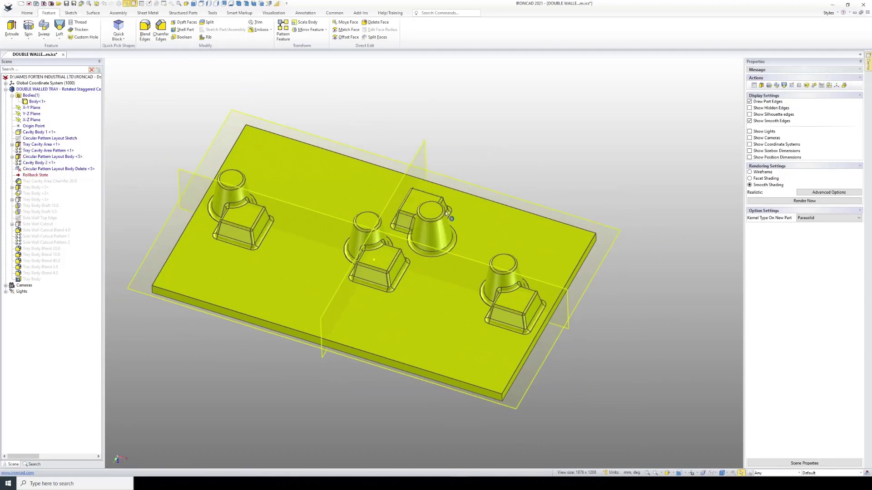
Inspect the cavities on the tray's upper face and the flat underside of the tray body.
scroll(440, 222, "up", 4)
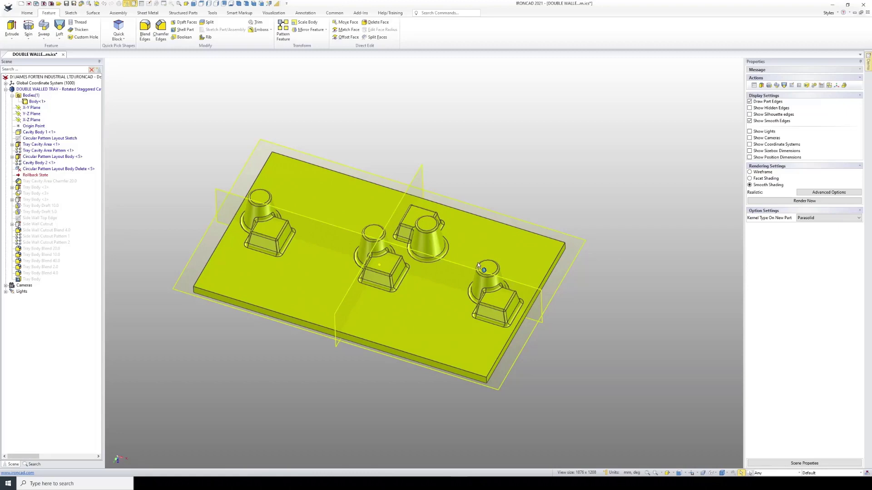
scroll(352, 300, "up", 1)
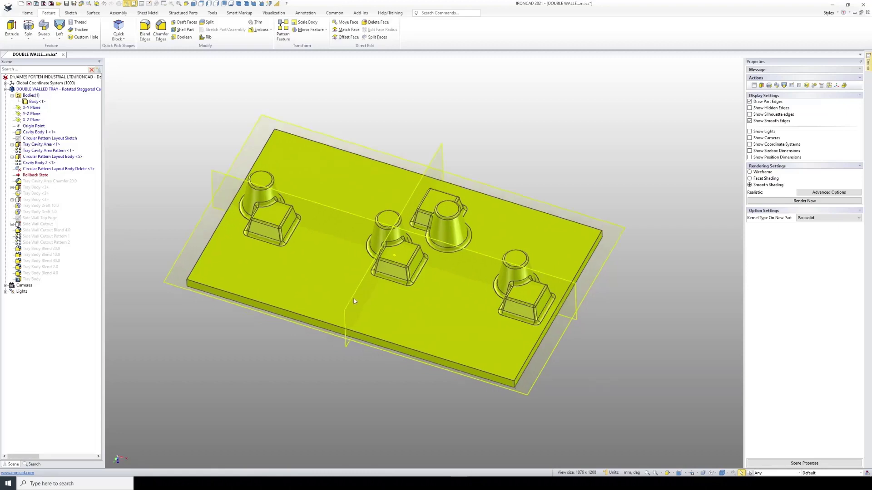
middle_click_drag(350, 291, 347, 288)
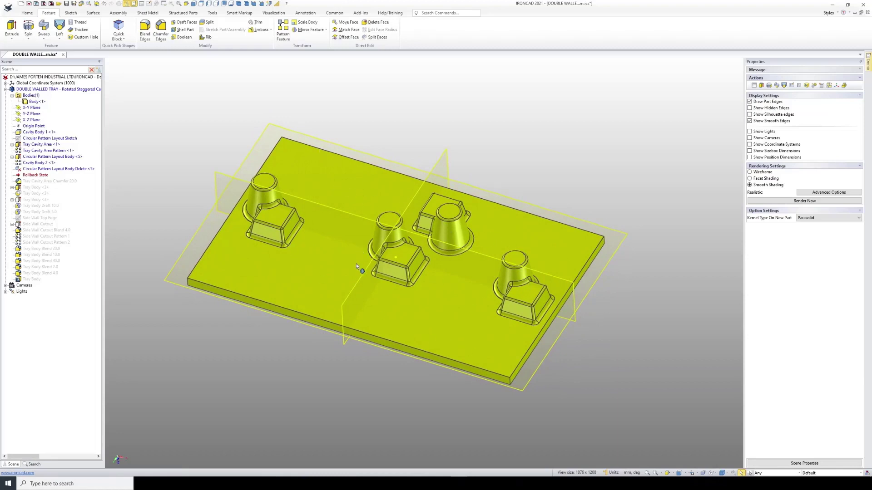
middle_click_drag(356, 267, 413, 294)
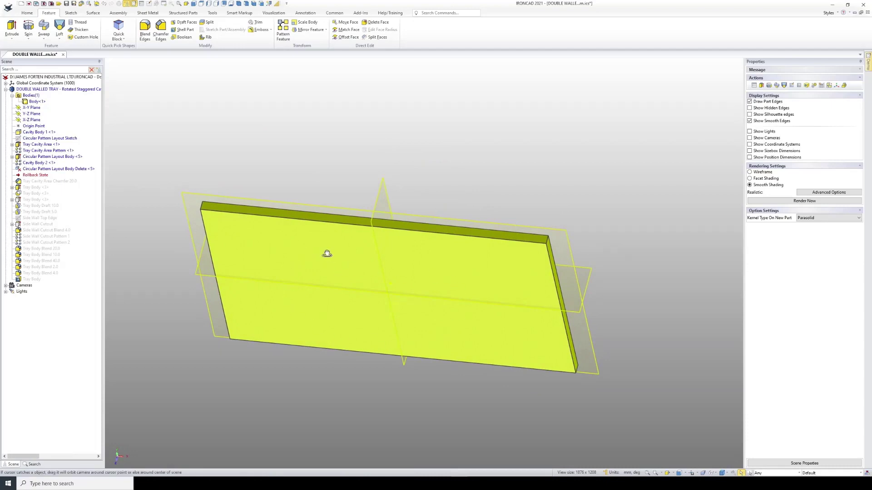
middle_click_drag(327, 254, 432, 286)
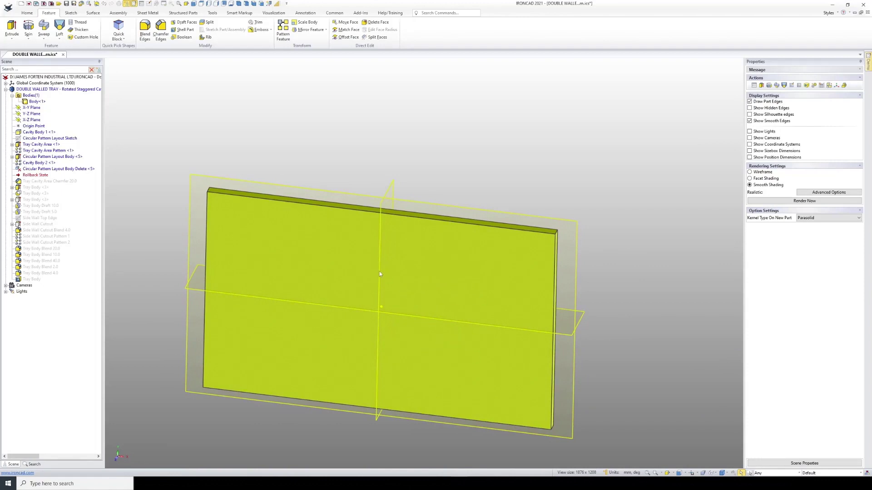
middle_click_drag(380, 274, 464, 346)
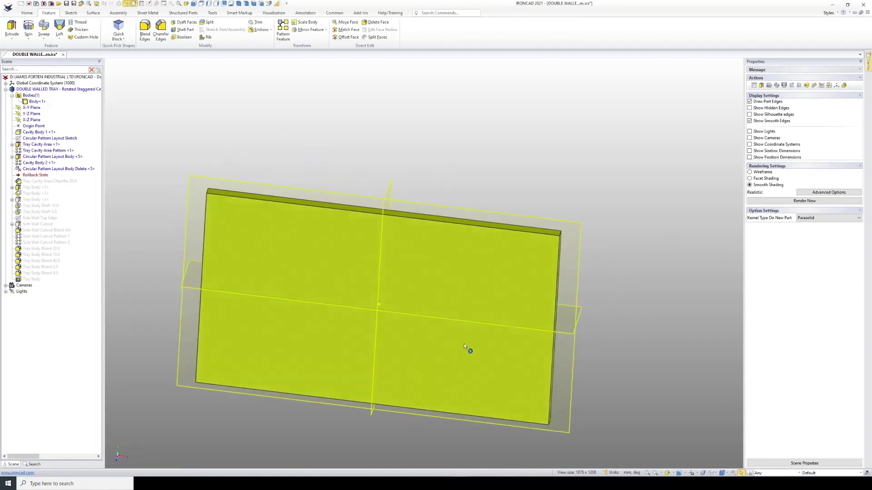
scroll(459, 324, "down", 3)
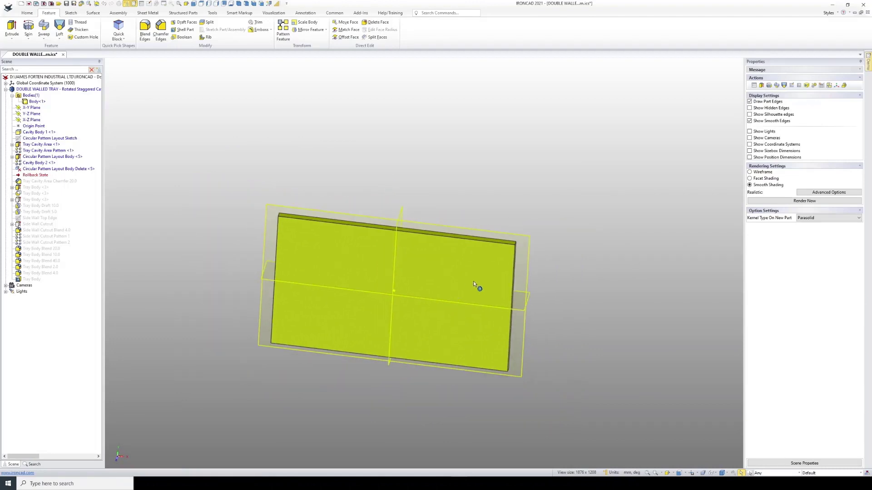
middle_click_drag(444, 264, 409, 362)
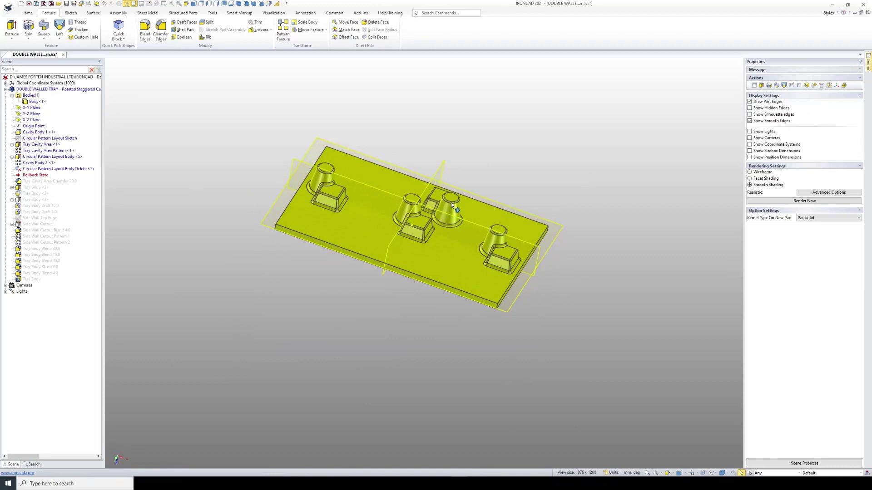
scroll(435, 251, "up", 2)
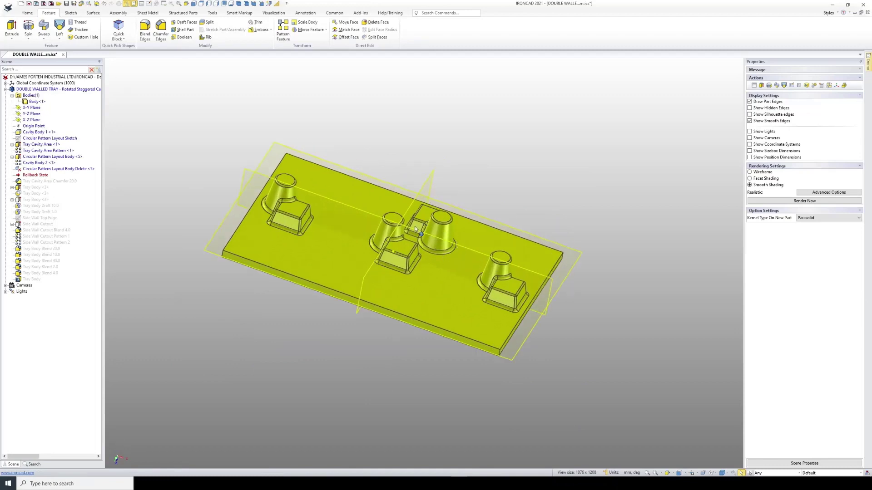
middle_click_drag(415, 226, 448, 305)
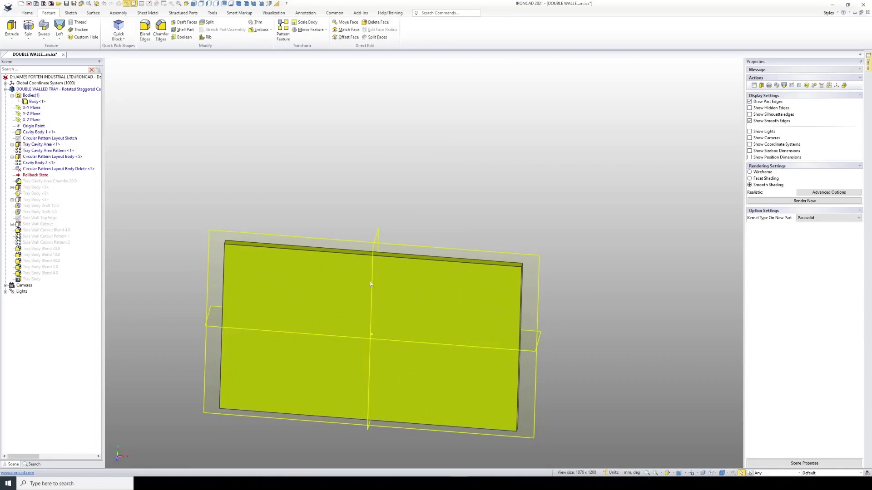
middle_click_drag(370, 284, 322, 444)
scroll(315, 305, "up", 3)
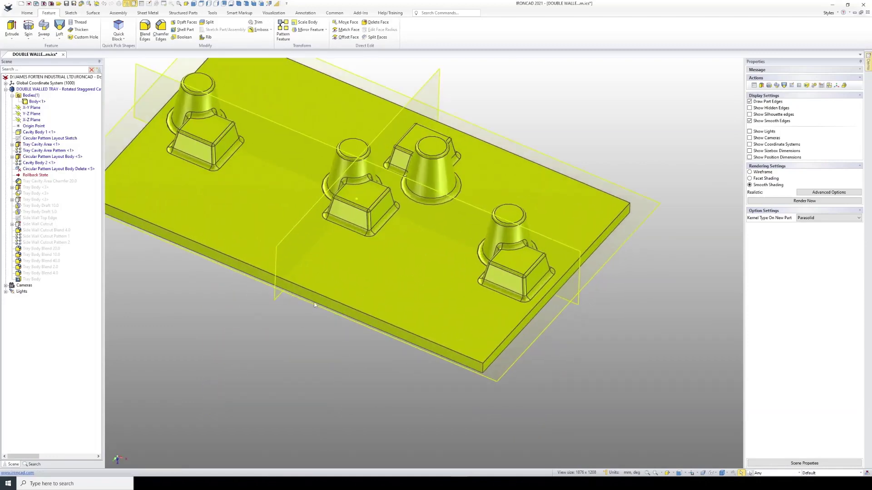
Add an Extrude block from the Shapes catalog to the underside face of the tray body.
middle_click_drag(315, 305, 437, 290)
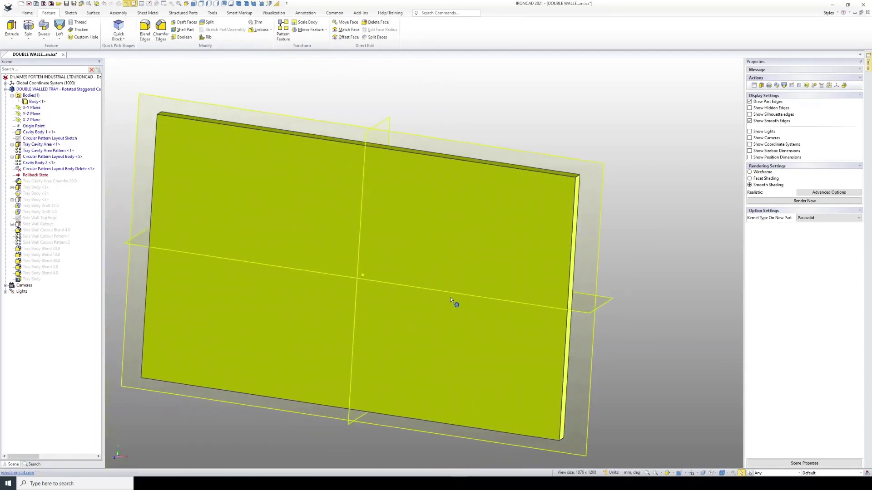
left_click(868, 63)
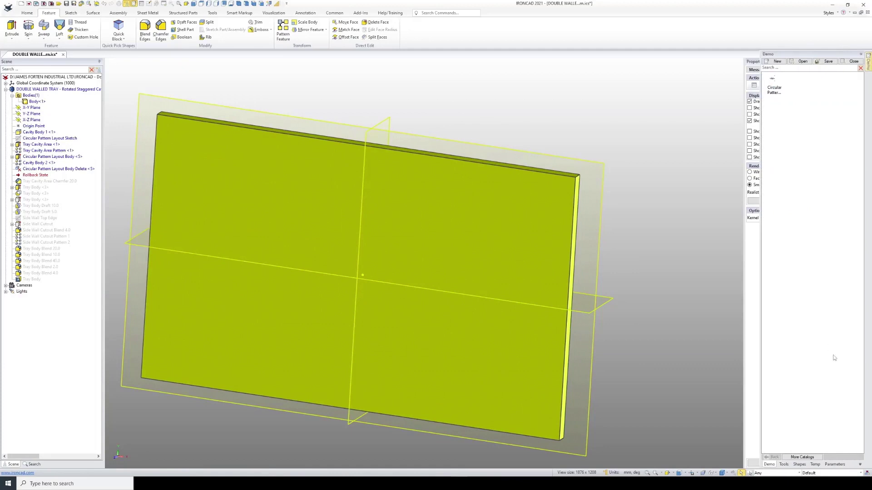
left_click(799, 464)
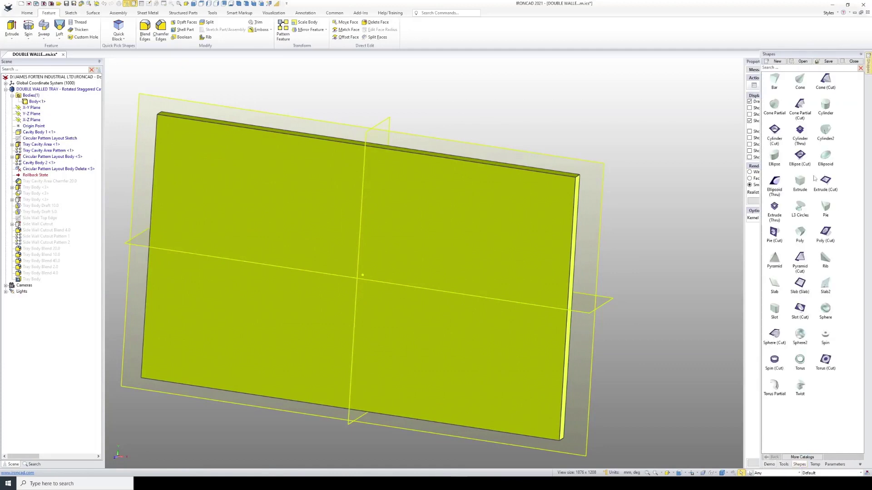
left_click_drag(800, 182, 435, 254)
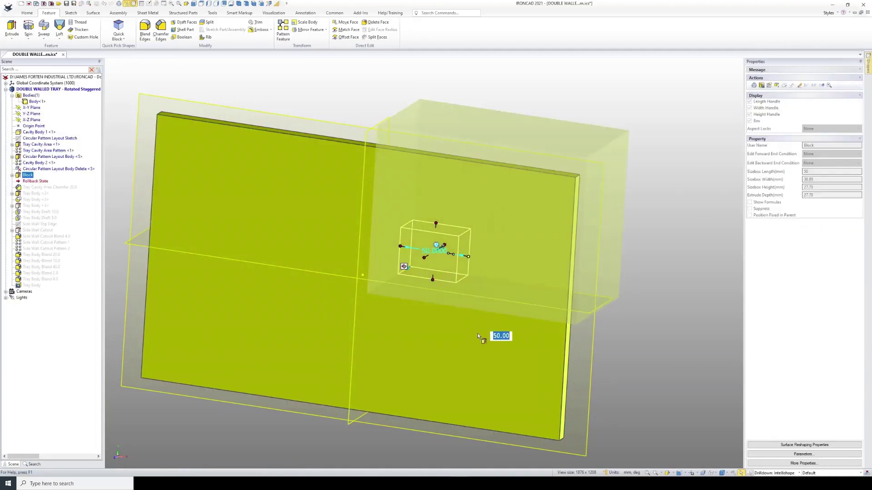
Examine the new block and its cross-section sketch on the tray's underside face.
left_click(11, 175)
middle_click_drag(391, 213, 354, 230)
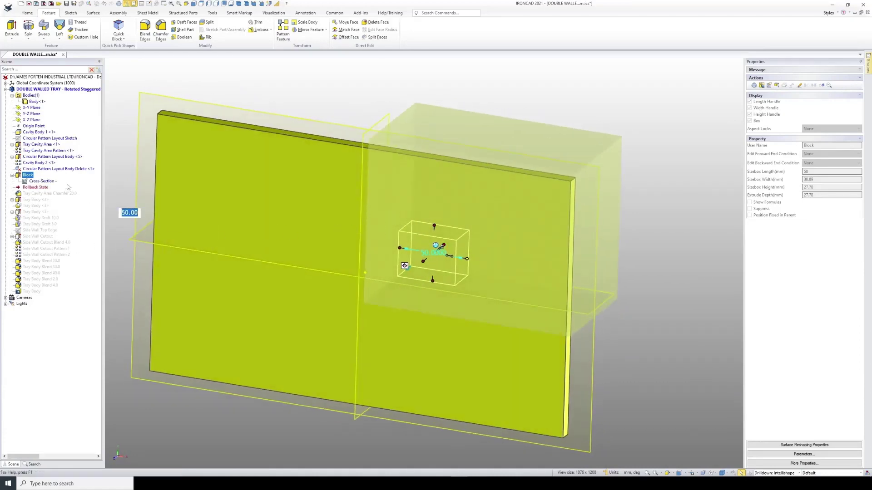
left_click(41, 182)
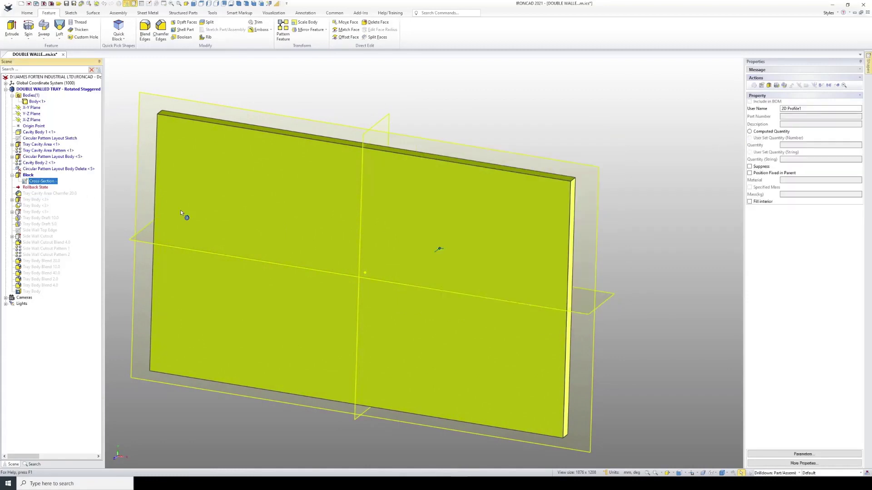
scroll(354, 224, "down", 3)
middle_click_drag(354, 224, 341, 241)
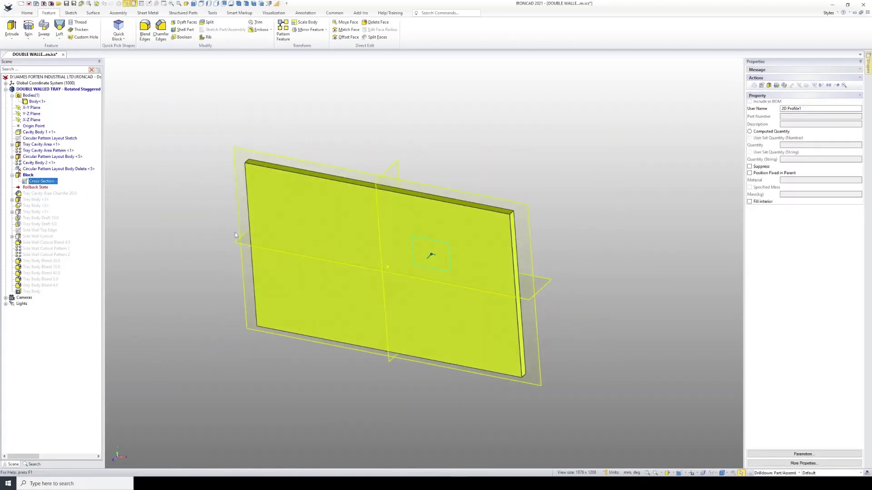
left_click(27, 176)
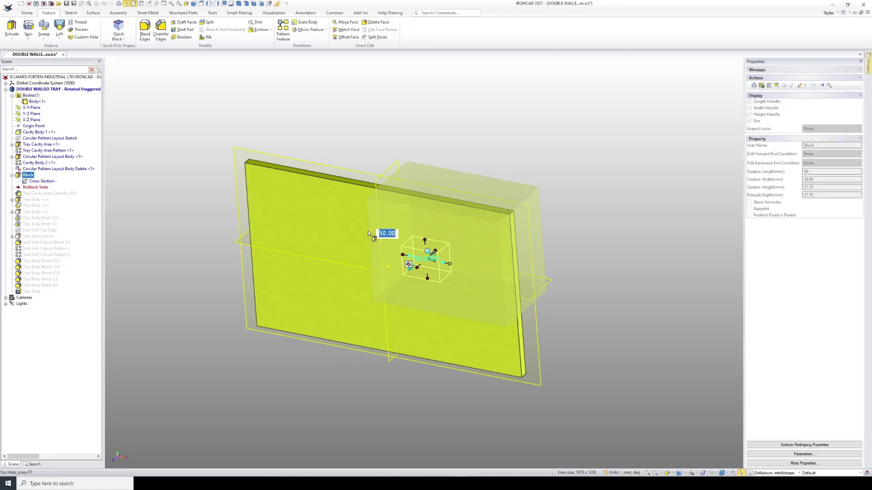
middle_click_drag(398, 230, 345, 236)
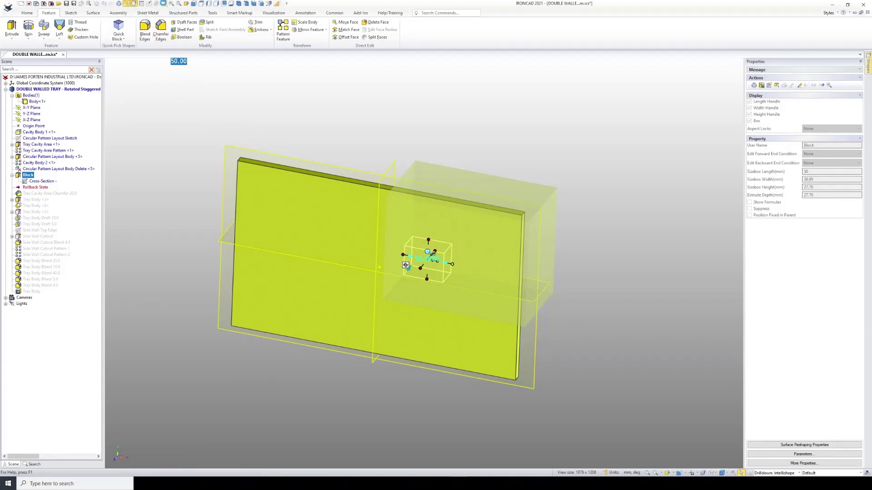
left_click(285, 104)
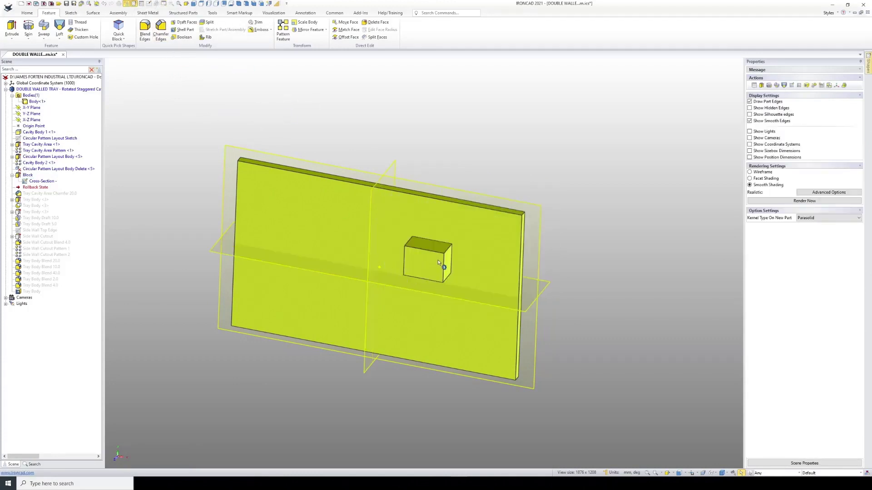
middle_click_drag(443, 265, 346, 272)
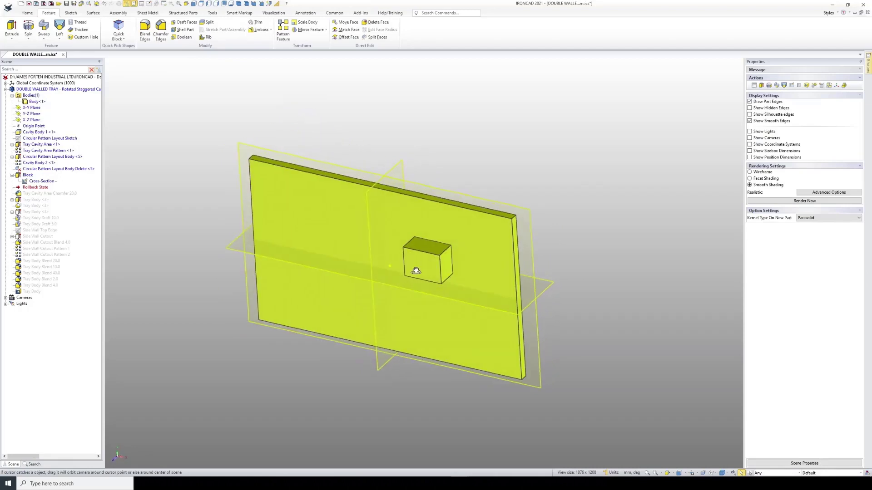
Reposition the block's cross-section by setting its origin point to the centre of the rotated cavity's round top.
left_click(38, 182)
scroll(456, 278, "up", 2)
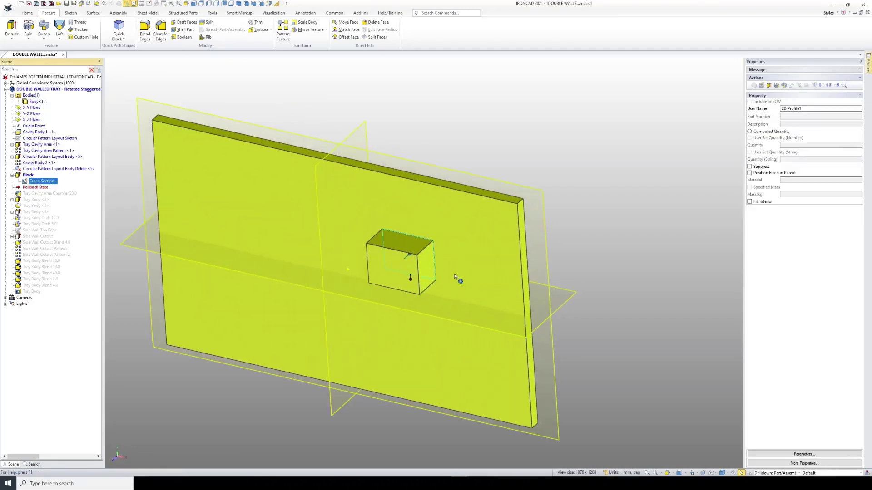
right_click(49, 182)
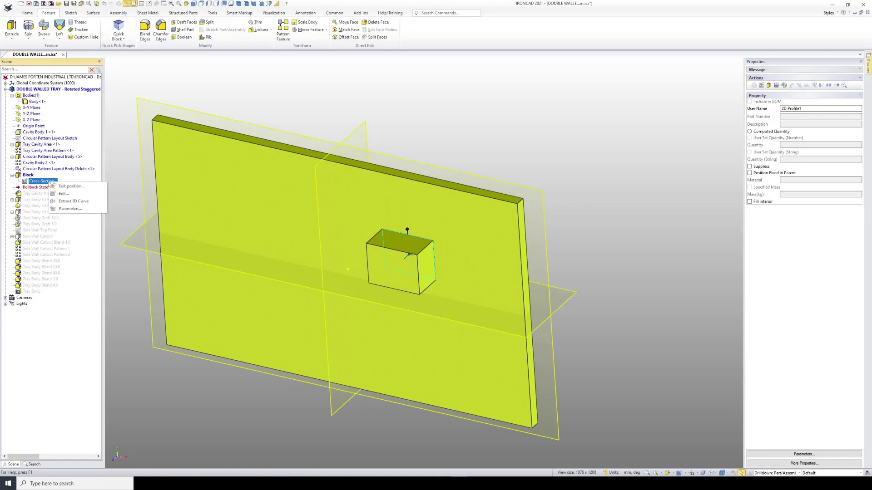
left_click(70, 186)
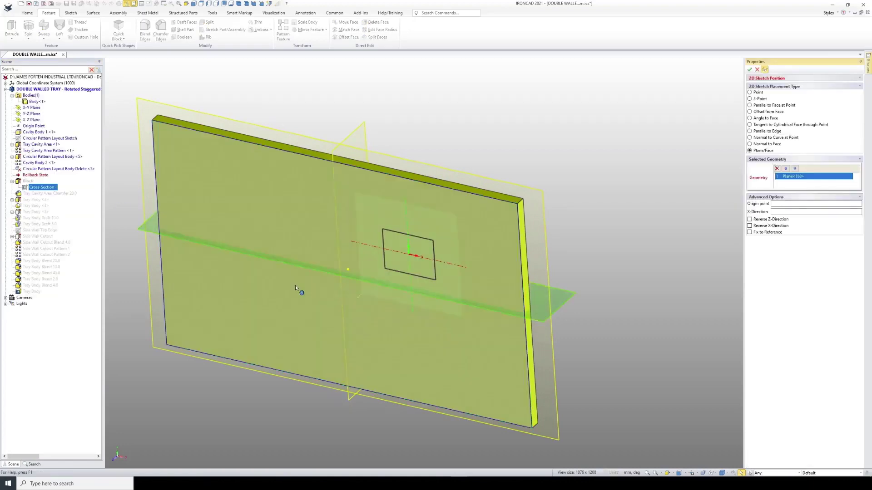
left_click(781, 204)
middle_click_drag(354, 211, 325, 328)
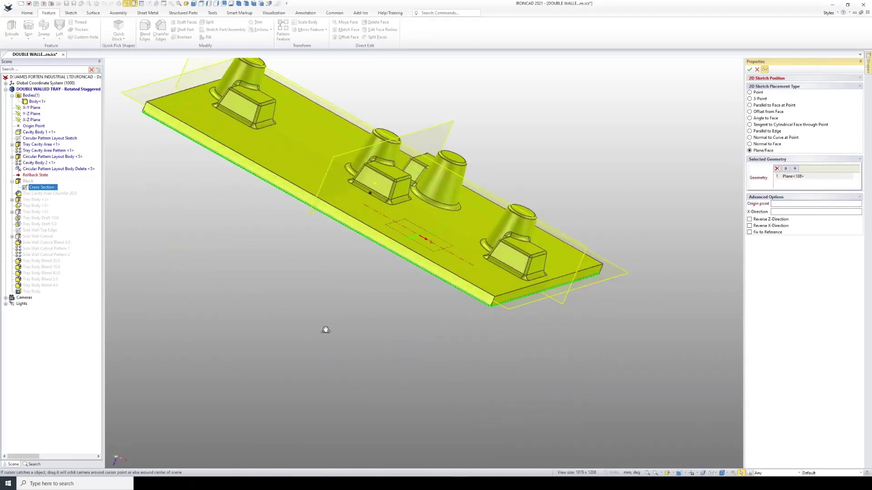
scroll(356, 322, "up", 3)
scroll(451, 165, "up", 4)
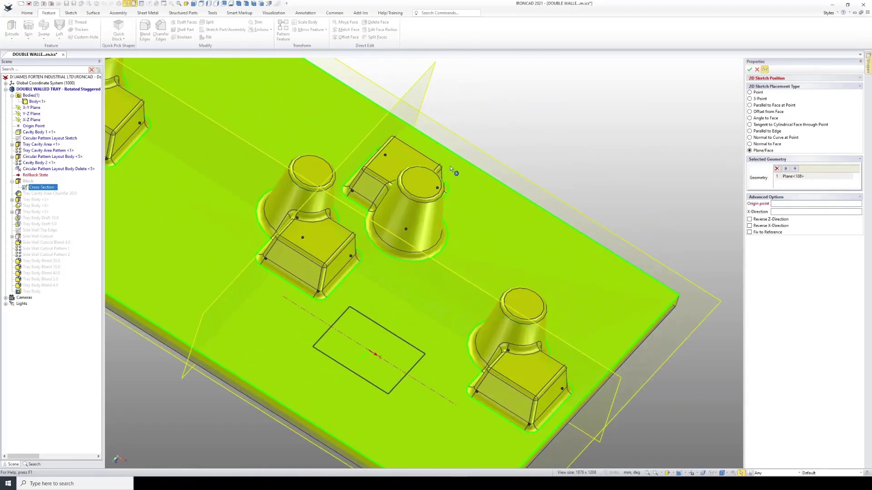
left_click(420, 182)
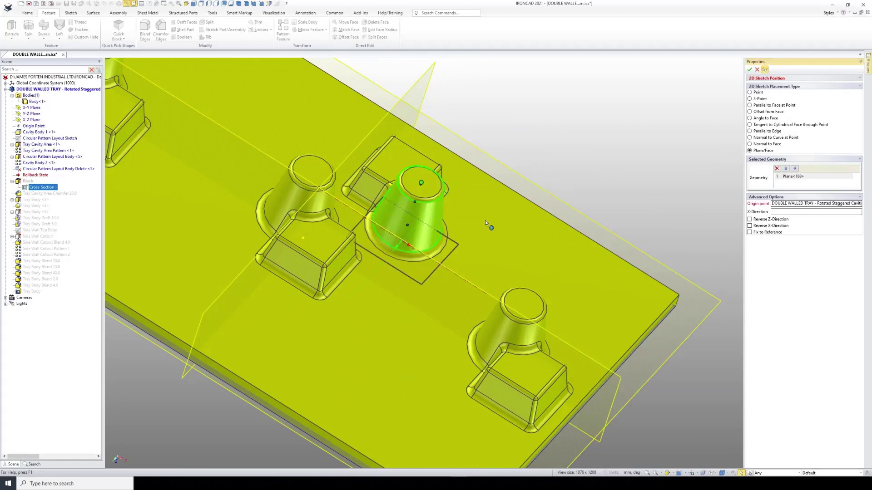
scroll(555, 279, "down", 5)
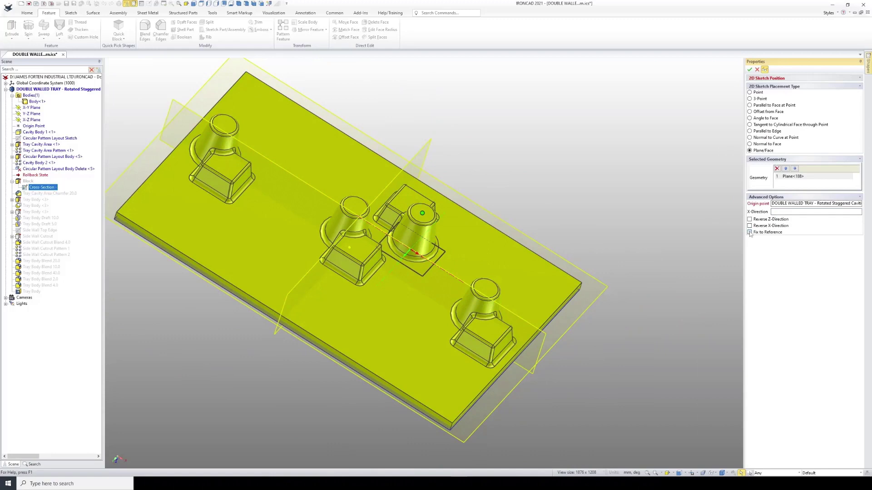
left_click(750, 70)
Open the block's cross-section for editing with its rectangle removed, and display all surrounding part geometry.
scroll(418, 237, "down", 3)
mouse_move(419, 237)
middle_mouse_down()
mouse_move(412, 224)
mouse_move(464, 92)
middle_mouse_up()
left_click(36, 183)
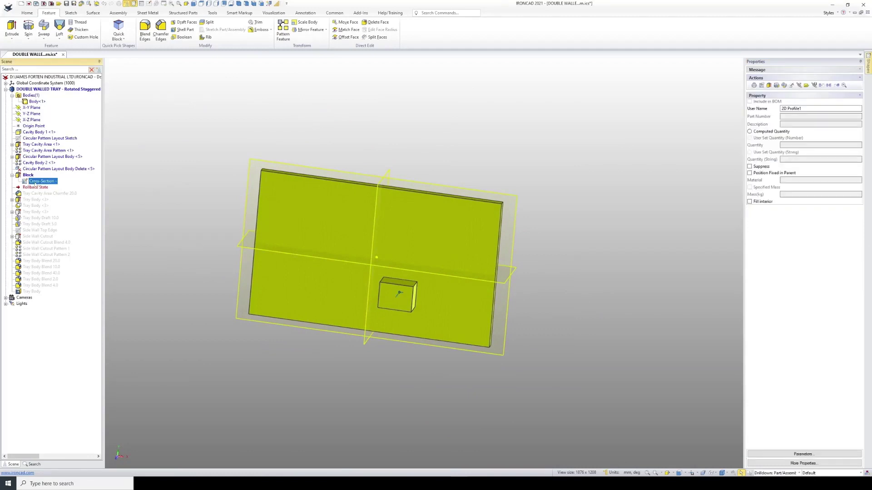
right_click(36, 183)
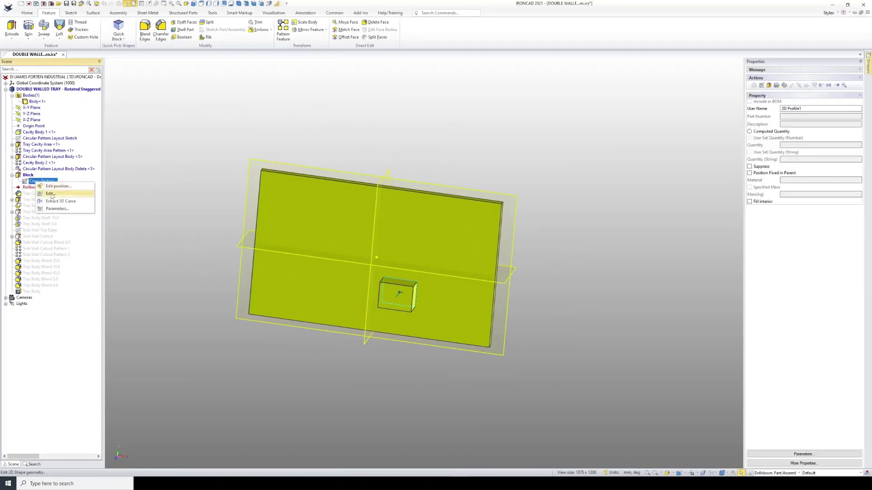
left_click(50, 194)
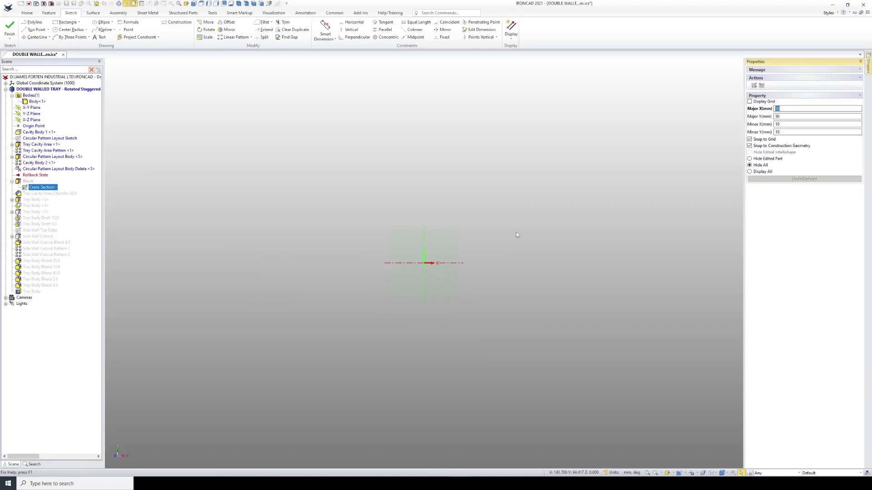
left_click(750, 172)
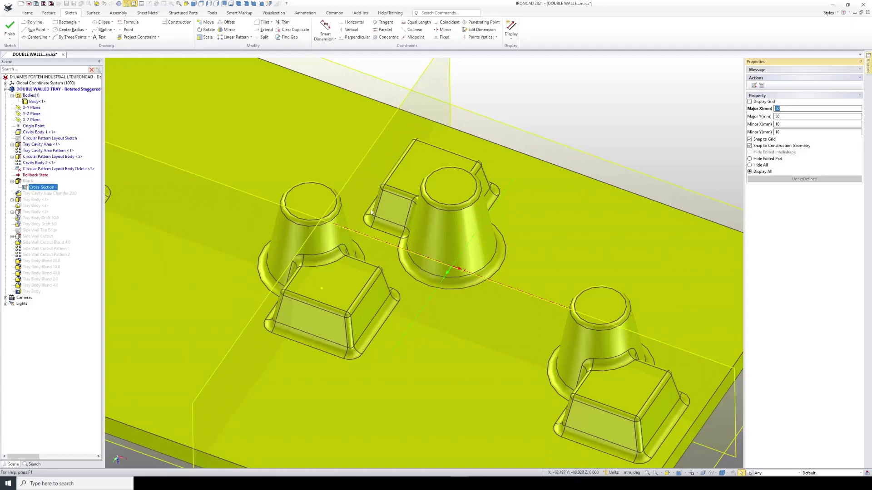
Project the rotated cavity's round base edge and the adjoining edges along one side of its square part with Project Constraint.
left_click(138, 38)
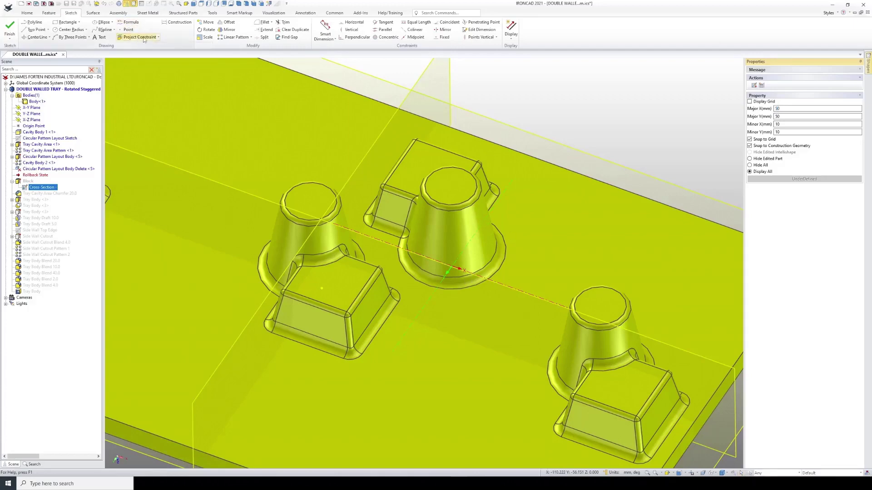
left_click(401, 263)
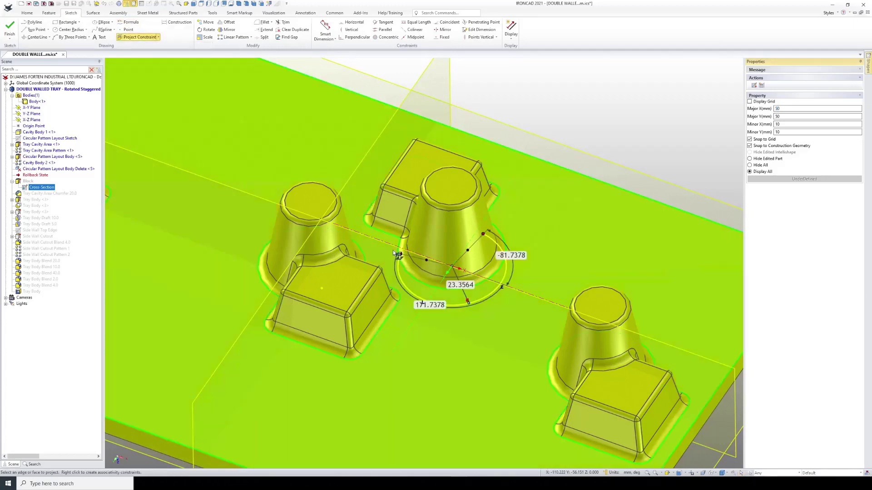
left_click(393, 237)
scroll(379, 255, "up", 3)
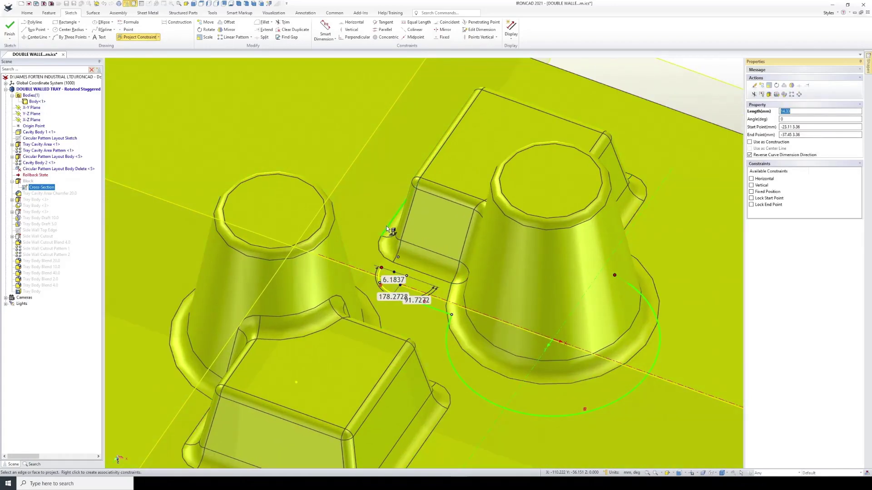
left_click(517, 270)
middle_click_drag(516, 270, 646, 282)
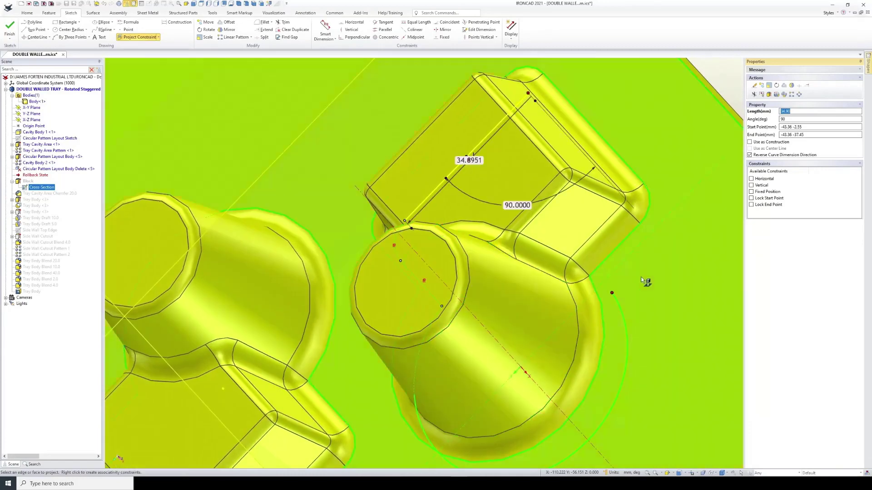
Project the remaining straight edges and rounded corners of the rotated cavity's square base to complete the outline.
left_click(613, 250)
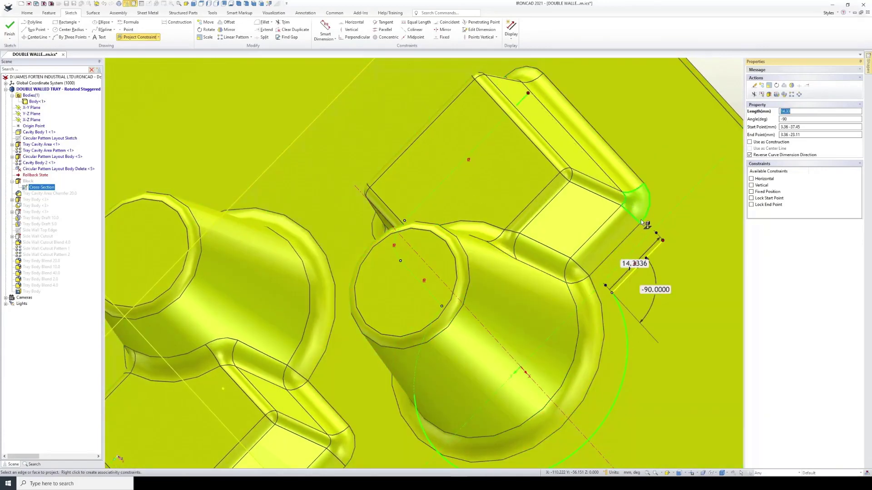
left_click(643, 220)
left_click(632, 171)
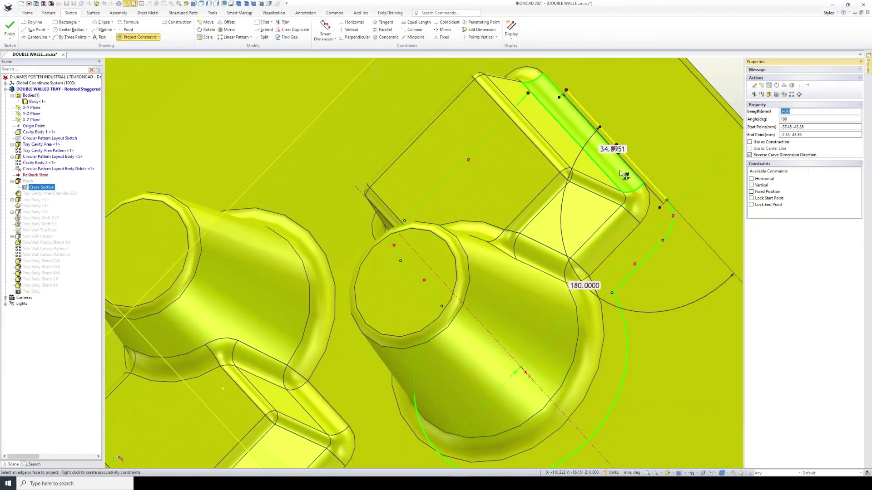
middle_click_drag(619, 170, 512, 155)
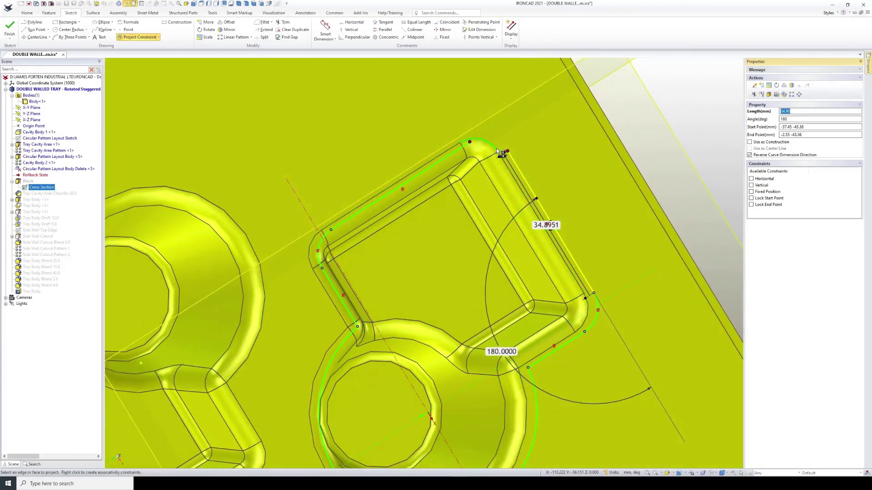
left_click(503, 149)
scroll(508, 255, "down", 3)
middle_click_drag(507, 251, 531, 175)
left_click(143, 40)
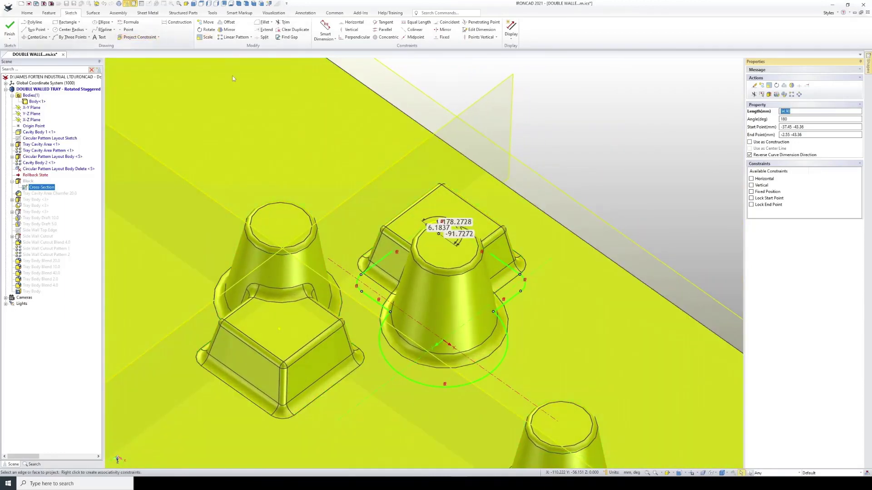
scroll(471, 235, "down", 5)
scroll(472, 236, "up", 4)
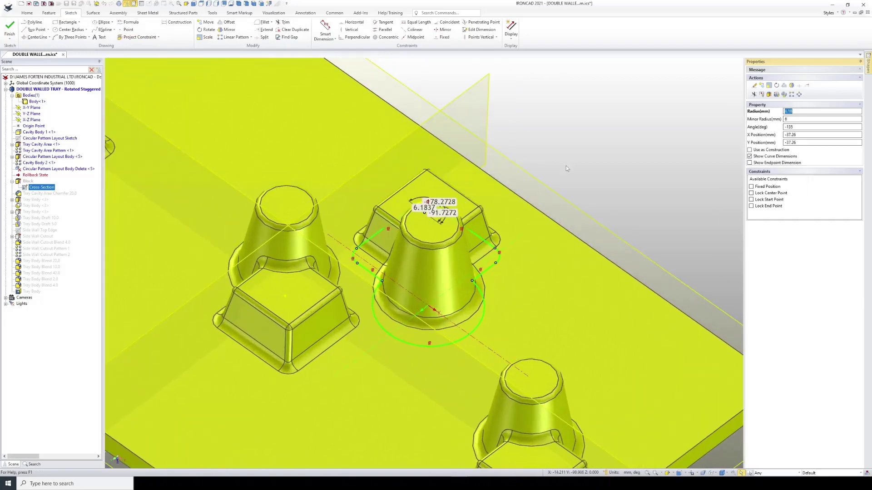
left_click(567, 166)
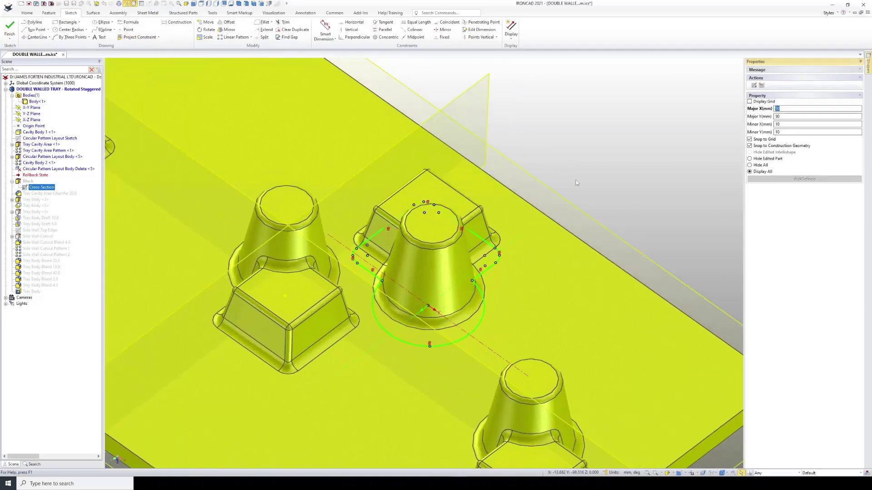
Hide the surrounding geometry and fillet the two inner corners where the round and square parts of the profile meet.
left_click(750, 166)
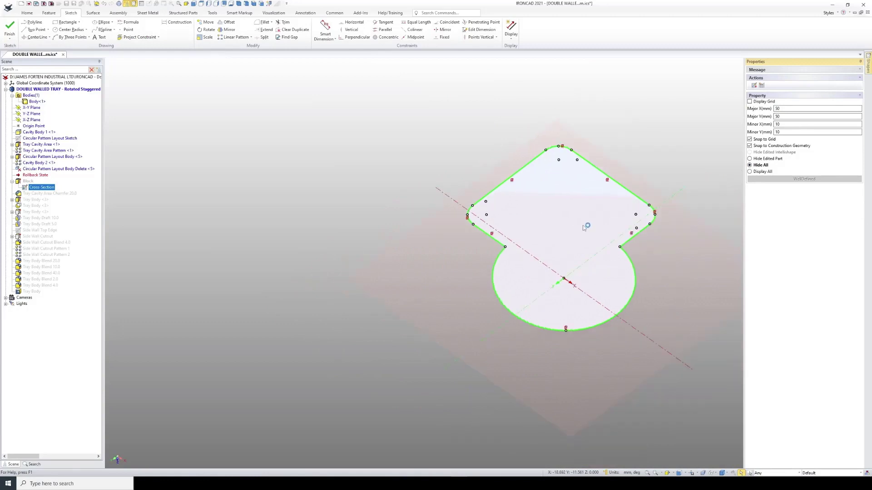
scroll(584, 228, "up", 4)
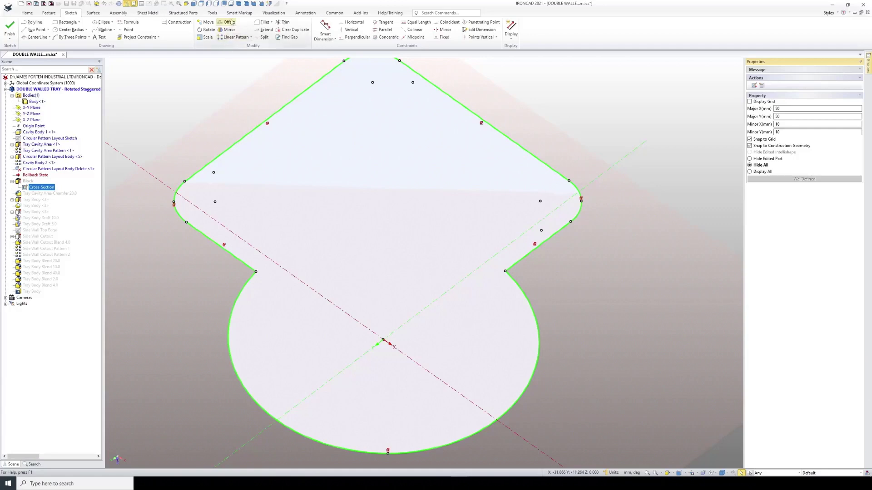
left_click(263, 21)
left_click(256, 272)
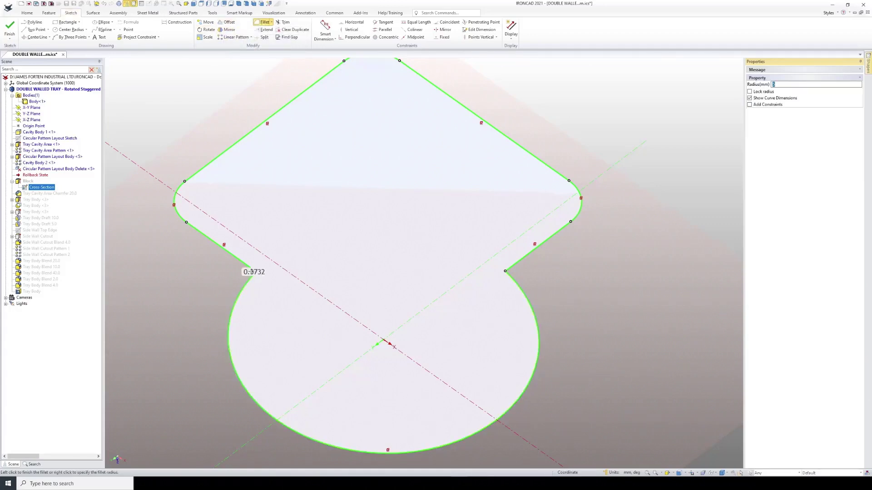
left_click(249, 273)
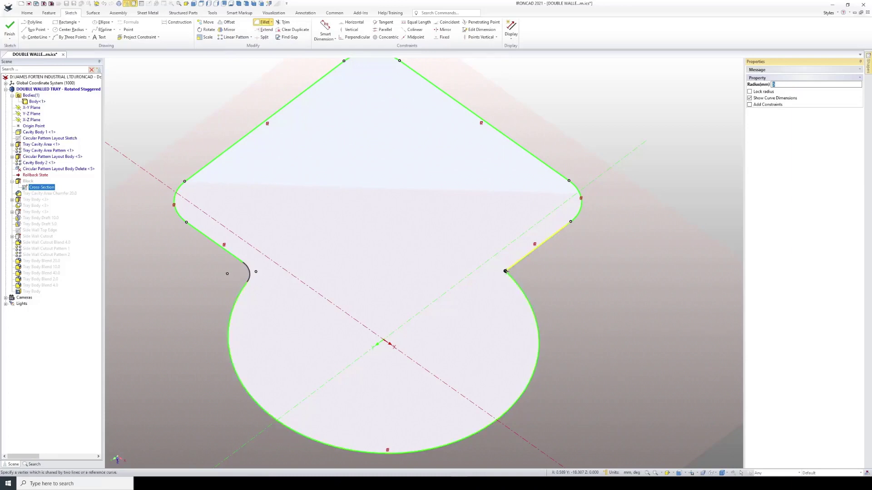
left_click(505, 271)
left_click(531, 289)
Dimension the radius of the first inner-corner fillet and set it to 5 mm.
left_click(326, 28)
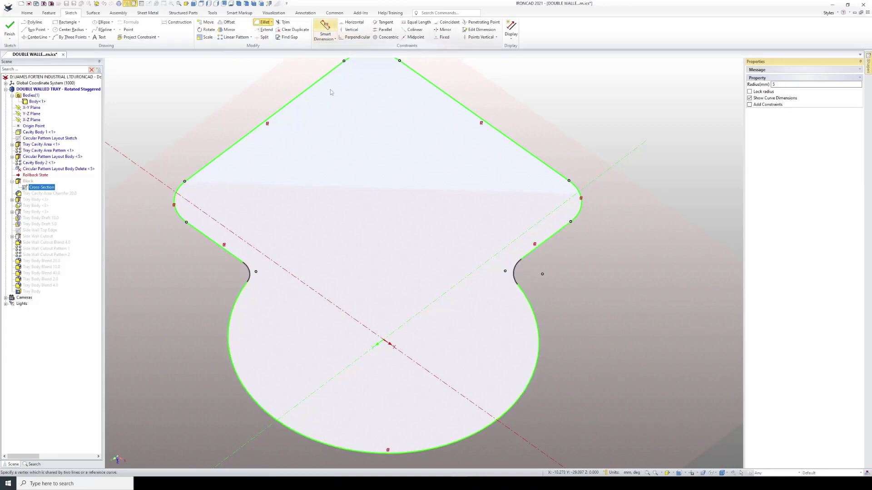
left_click(250, 275)
left_click(309, 300)
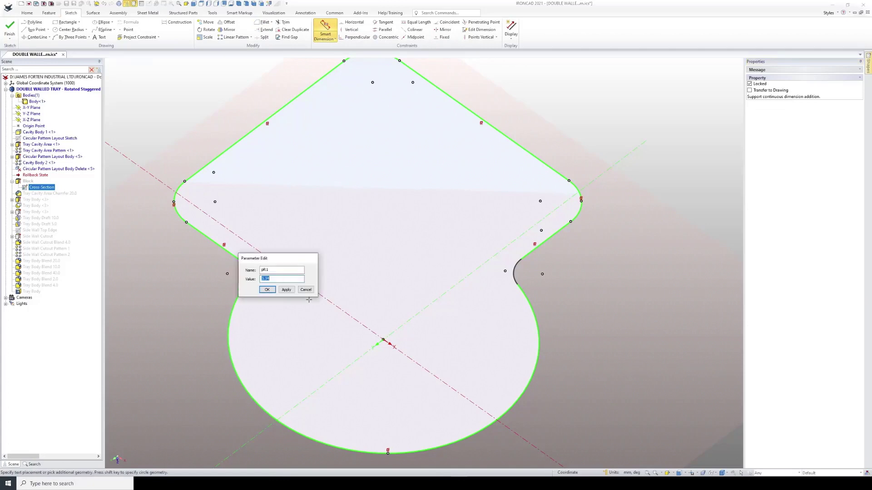
type("5")
key("Return")
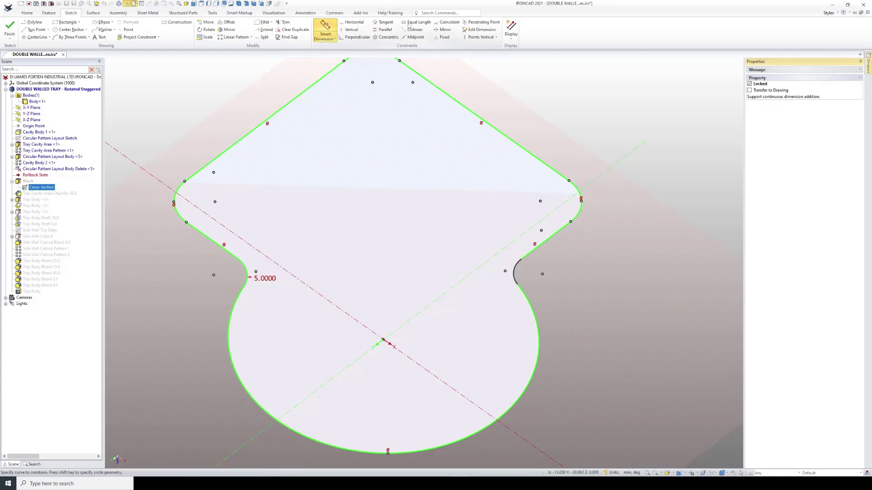
Apply an Equal Length constraint between the two inner-corner fillets and finish the cross-section sketch.
left_click(418, 22)
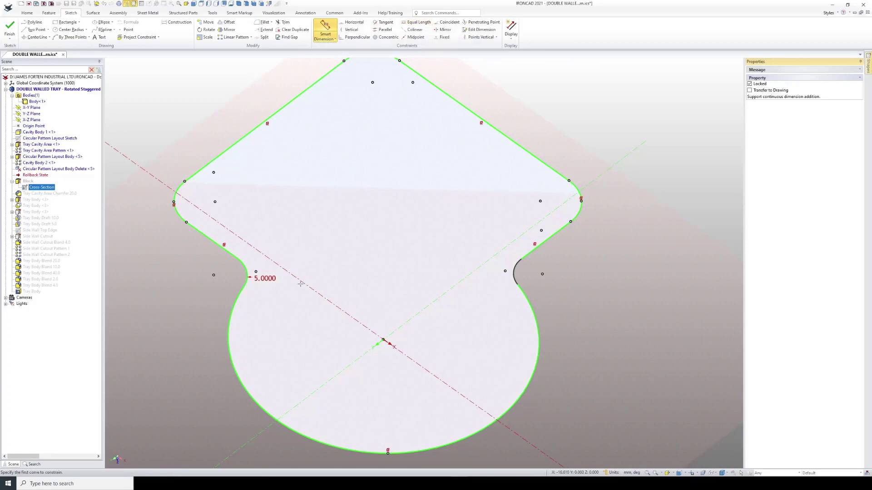
left_click(246, 271)
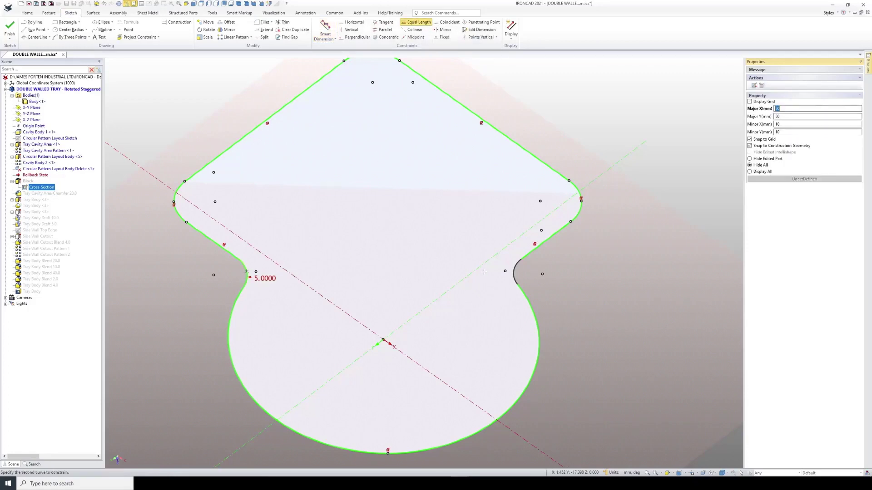
left_click(517, 268)
scroll(272, 161, "down", 1)
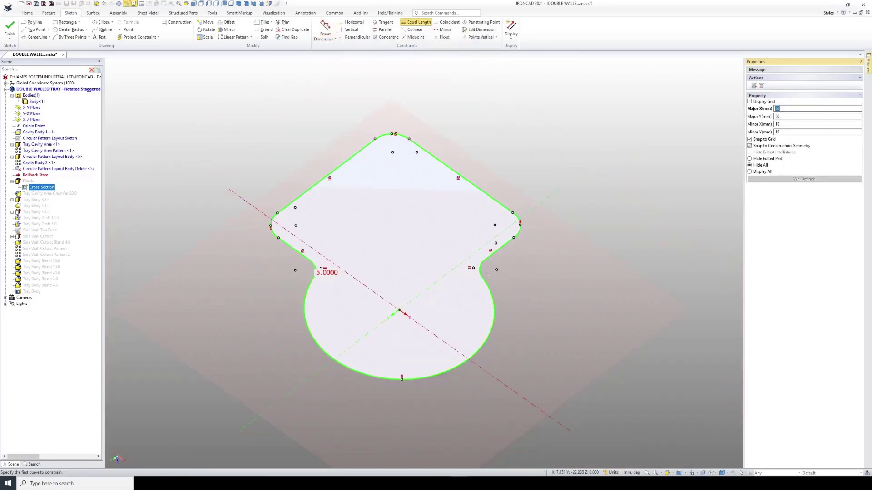
left_click(9, 26)
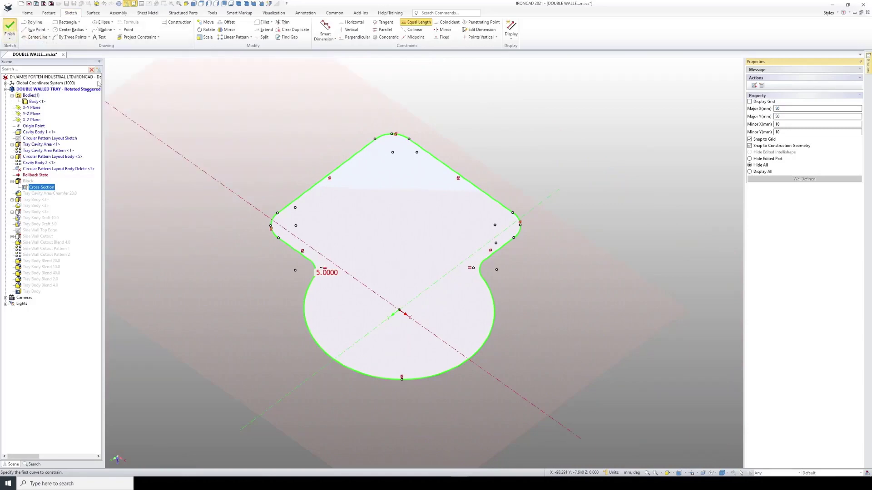
scroll(409, 286, "up", 3)
mouse_move(408, 286)
middle_mouse_down()
mouse_move(366, 346)
mouse_move(448, 268)
mouse_move(431, 255)
mouse_move(496, 279)
mouse_move(390, 254)
middle_mouse_up()
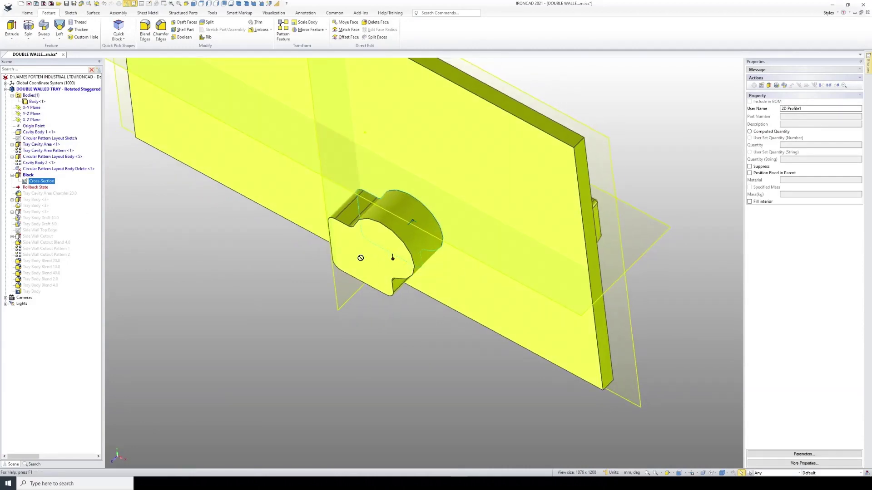
Set the new block's extrusion height above the plate to 10 mm.
left_click(27, 175)
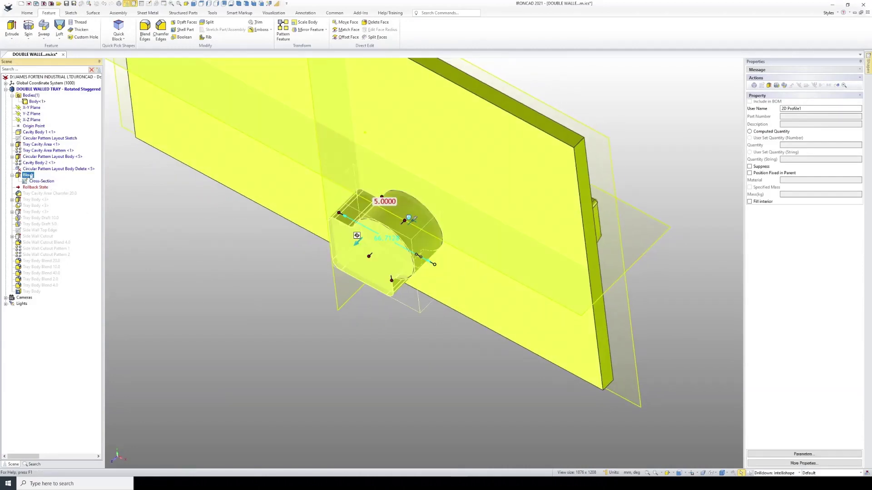
left_click(373, 256)
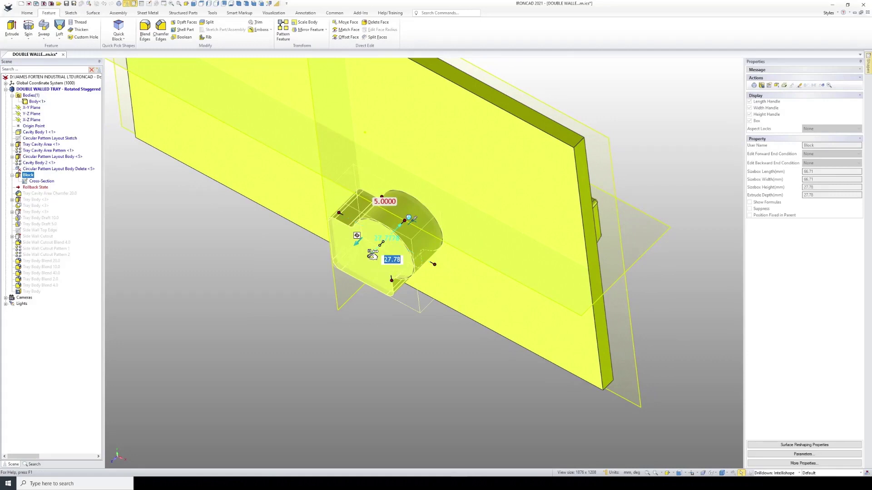
type("10")
key("Tab")
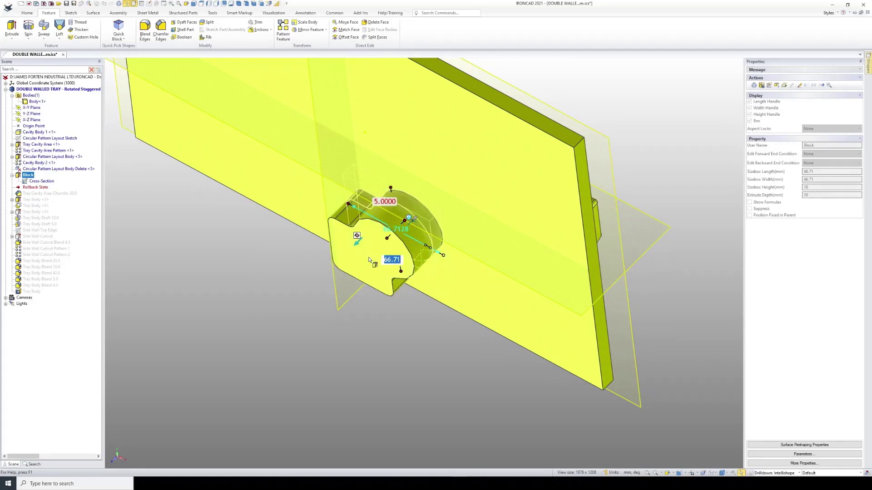
left_click(401, 336)
scroll(365, 248, "up", 3)
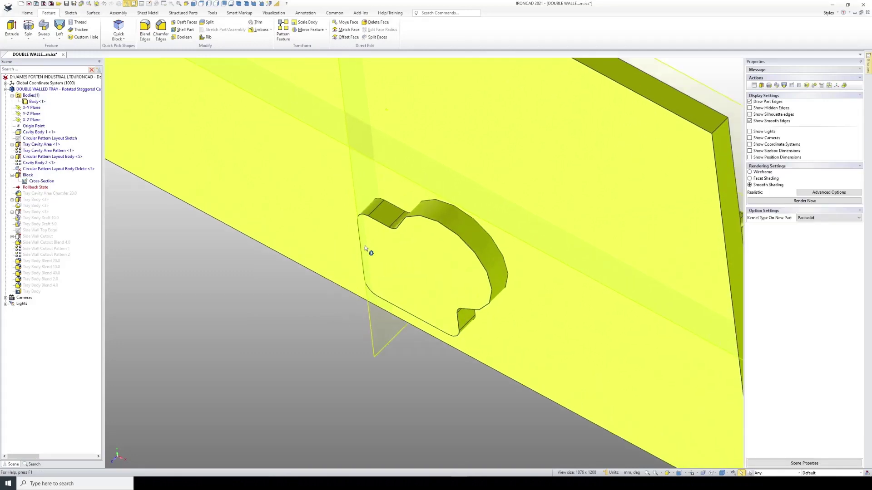
middle_click_drag(414, 251, 440, 182)
scroll(287, 307, "down", 3)
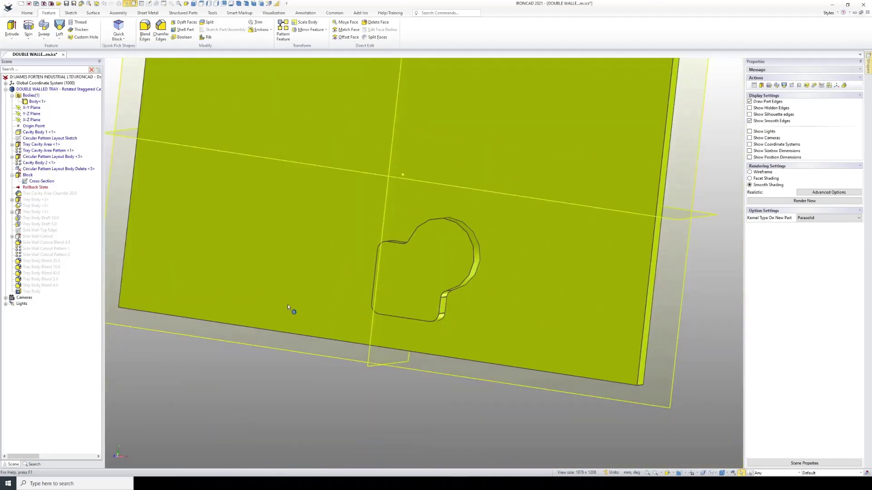
middle_click_drag(288, 307, 290, 195)
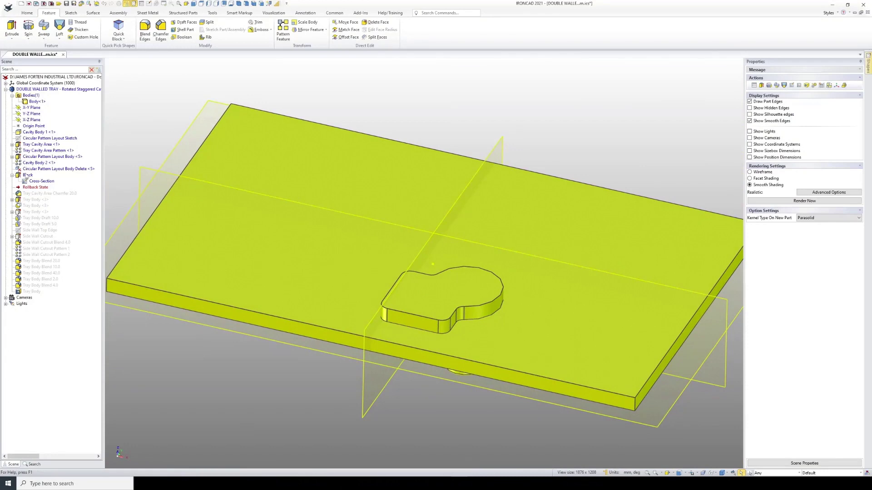
Rename the new block as "Cavity Body 2 (fill pattern feature) <1>", reusing the Cavity Body 2 name, and collapse its tree entry.
left_click(34, 163)
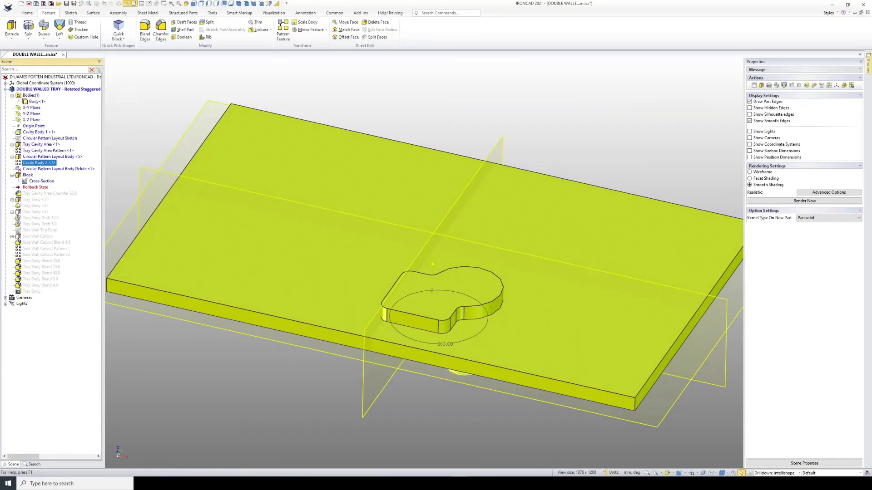
right_click(40, 163)
left_click(45, 185)
key("ctrl+c")
double_click(29, 175)
right_click(28, 176)
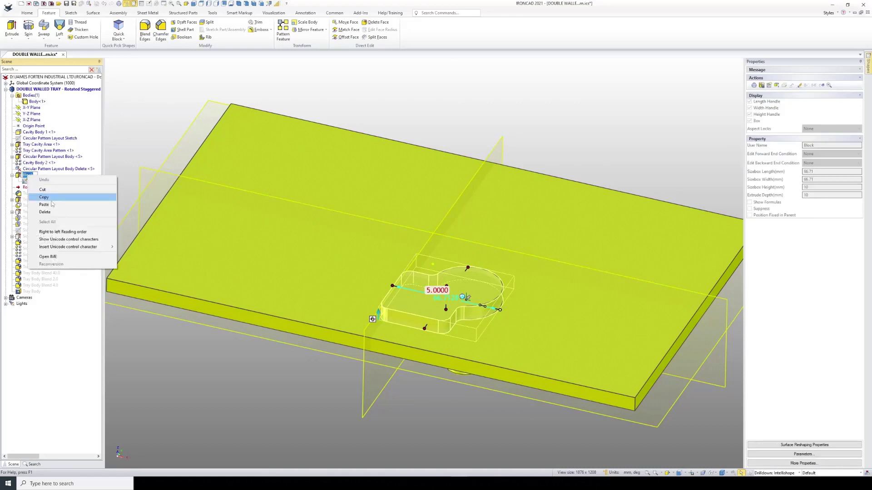
left_click(44, 205)
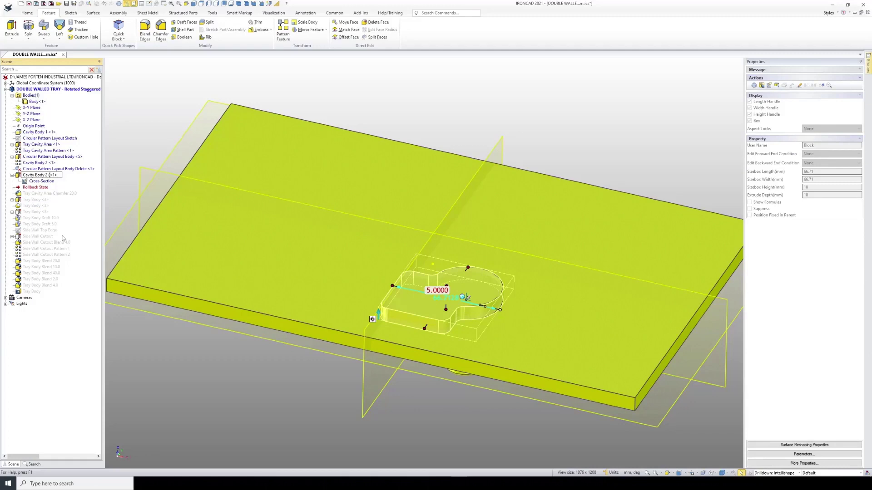
type("Fill Pattern Feature")
key("BackSpace")
type("F")
key("BackSpace")
type("p")
key("BackSpace")
type("f")
key("Return")
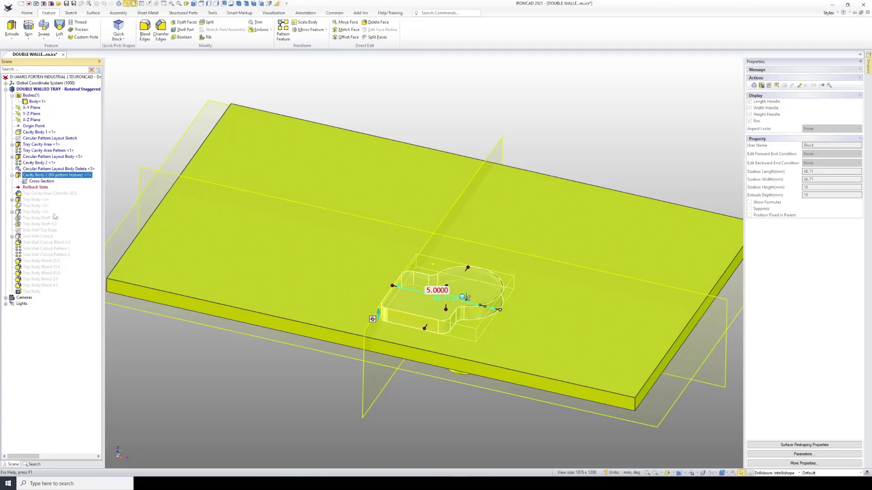
left_click(12, 175)
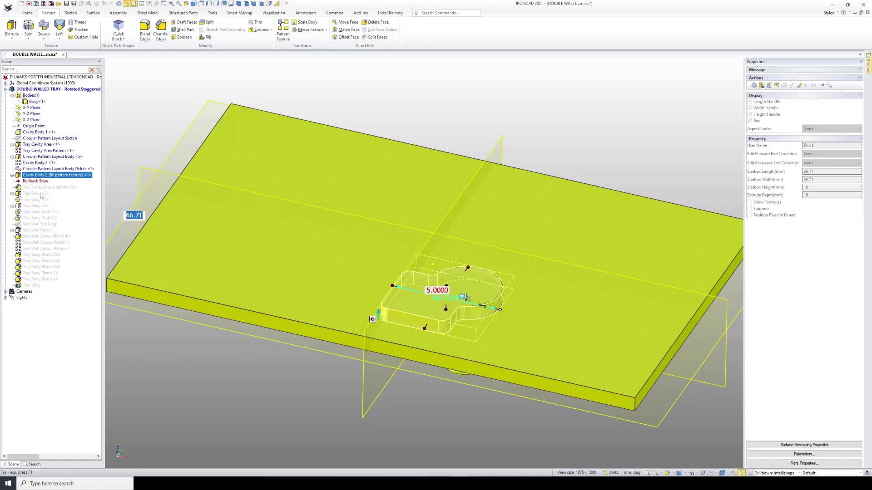
mouse_move(345, 303)
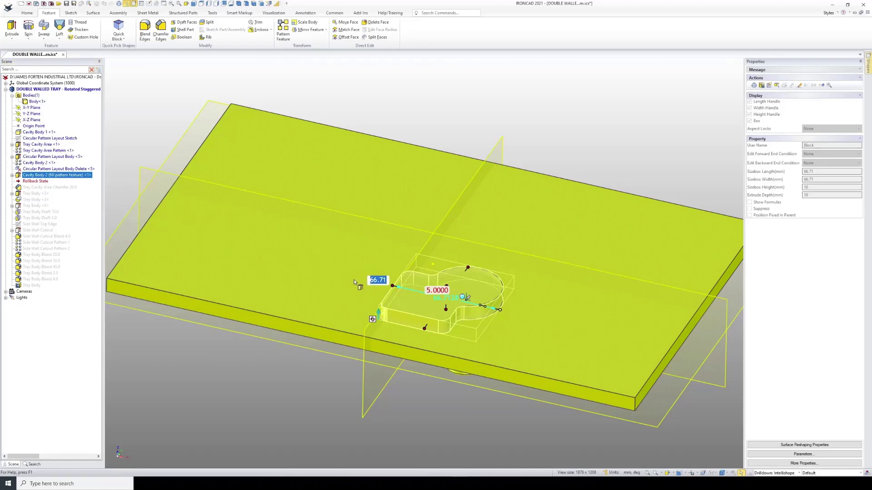
left_click(493, 98)
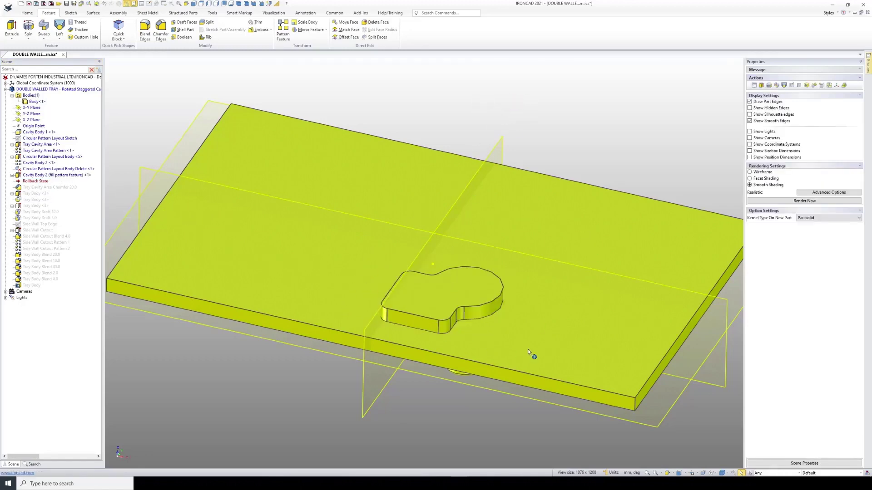
Start a bilinear fill pattern and select the new block and the rotated cavity on the plate's underside as its features.
middle_click_drag(406, 230, 390, 237)
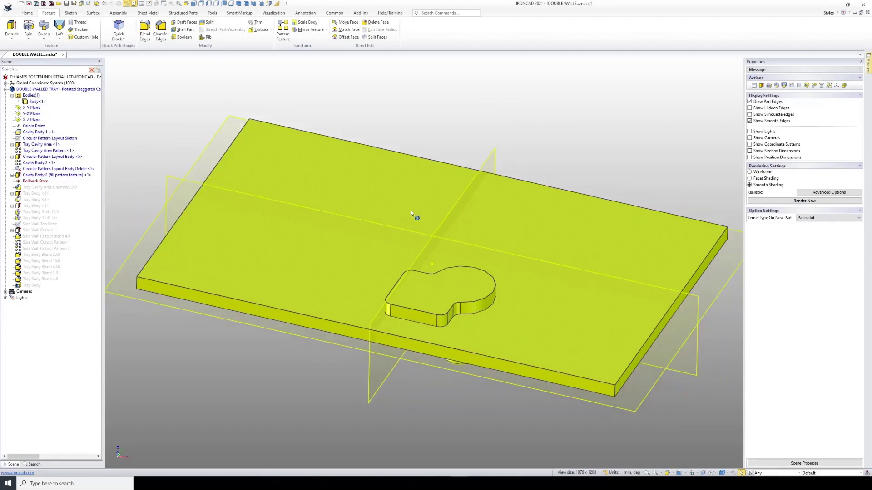
left_click(286, 30)
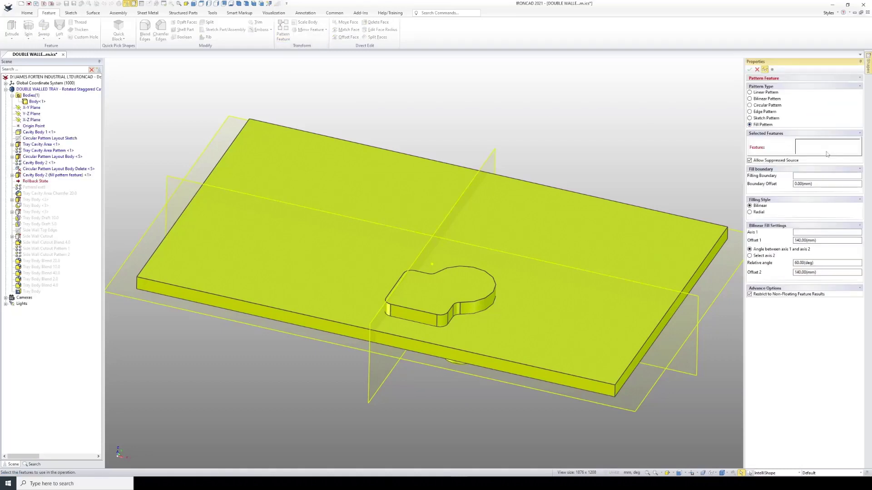
left_click(476, 290)
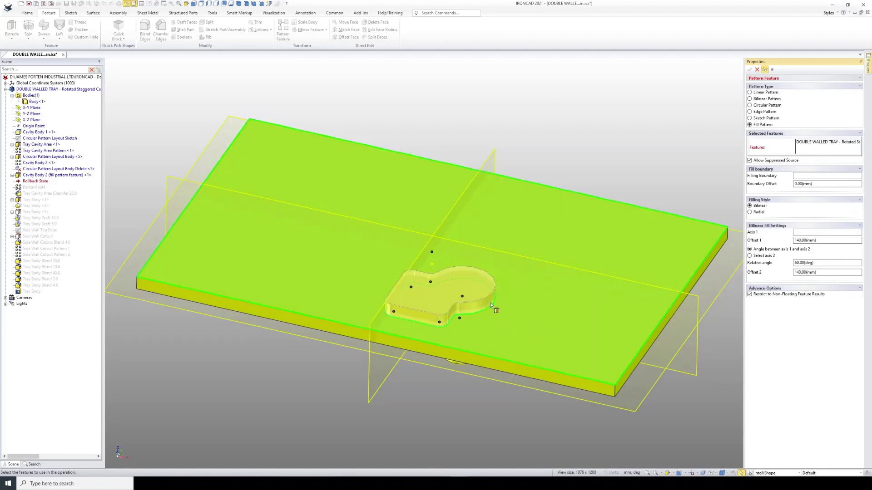
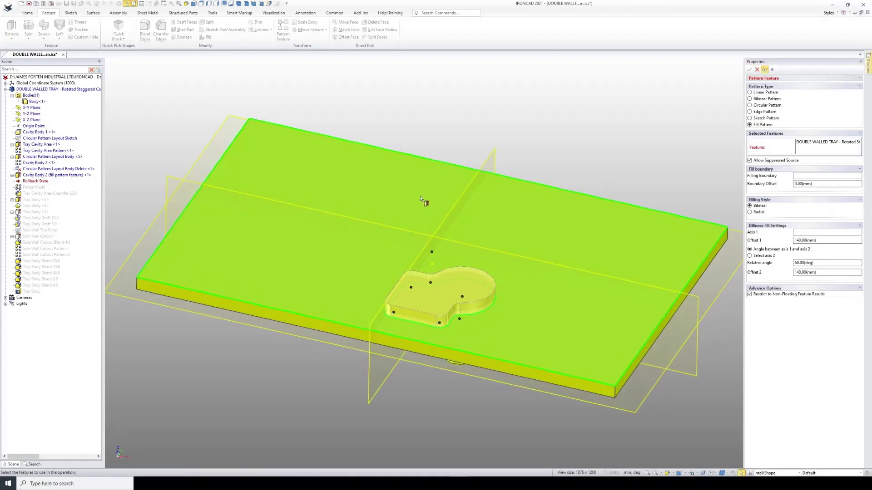
middle_click_drag(419, 200, 581, 244)
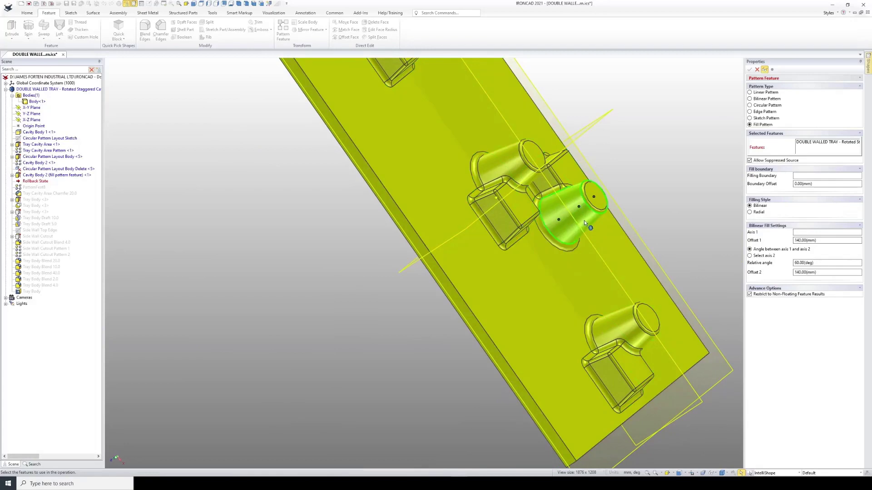
left_click(584, 220)
middle_click_drag(514, 267, 561, 111)
scroll(402, 303, "down", 3)
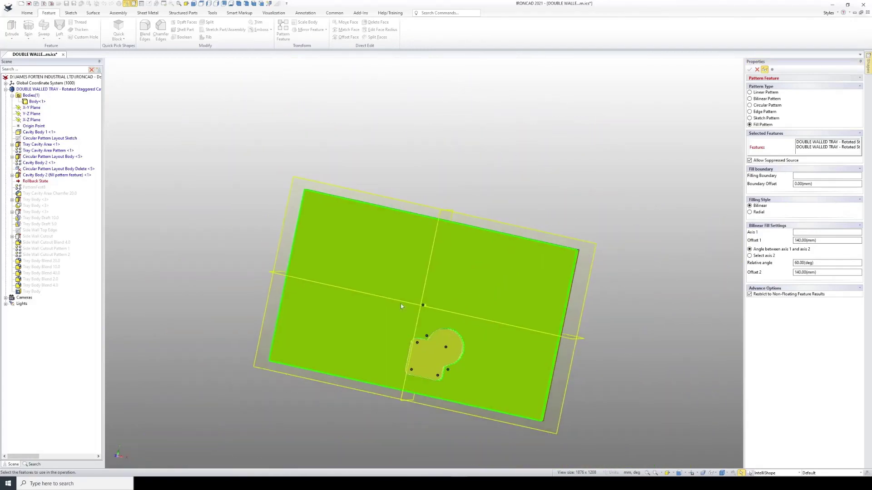
middle_click_drag(371, 316, 409, 232)
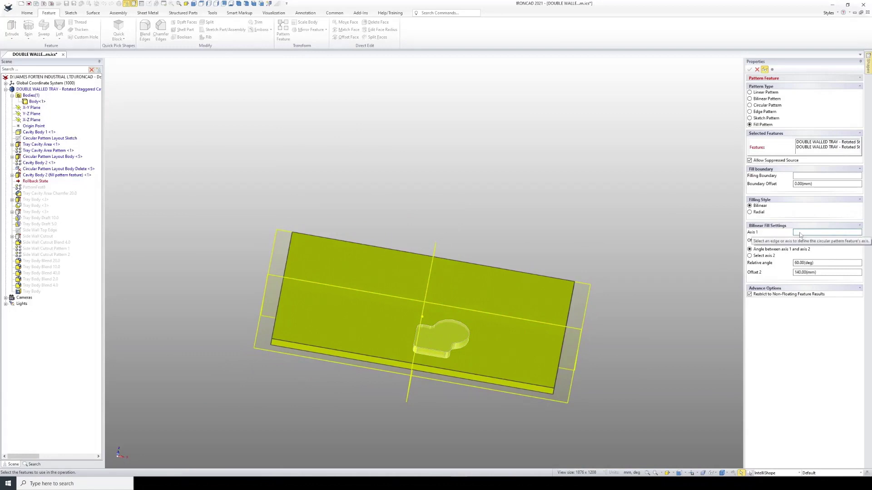
Use the plate's upper face as the filling boundary and its long edge as axis 1, and create the fill pattern.
left_click(807, 177)
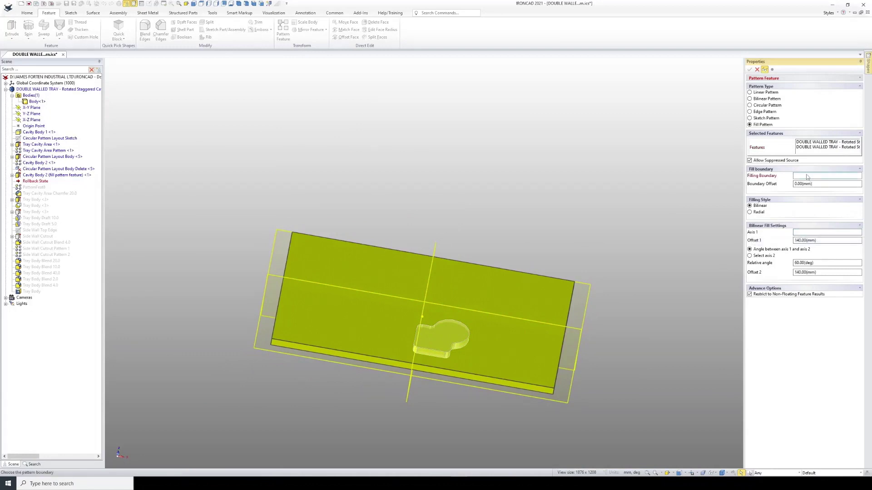
left_click(505, 297)
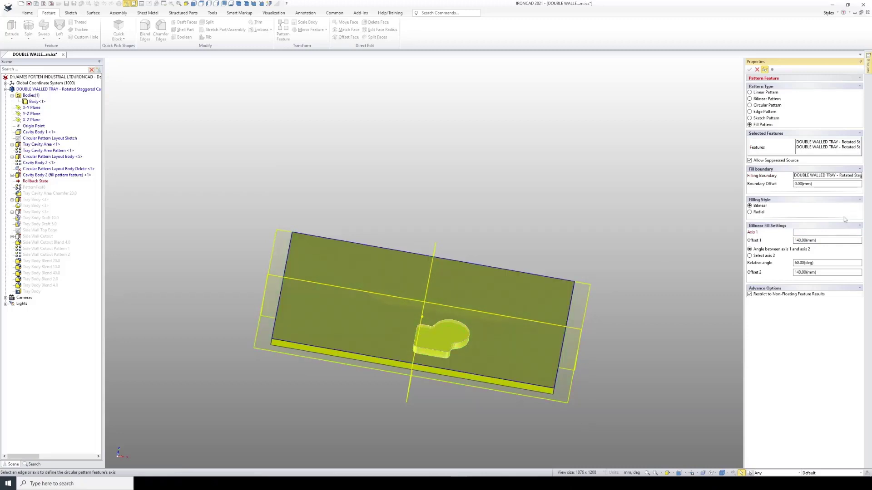
left_click(799, 233)
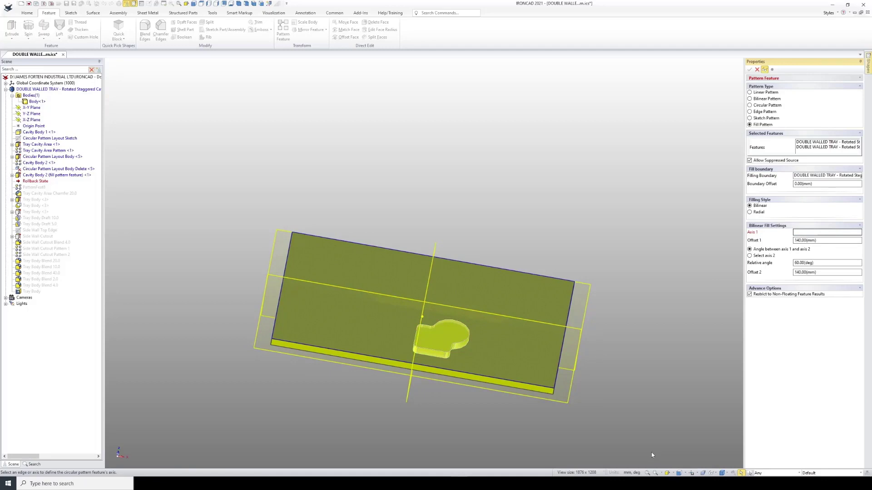
key("ctrl+7")
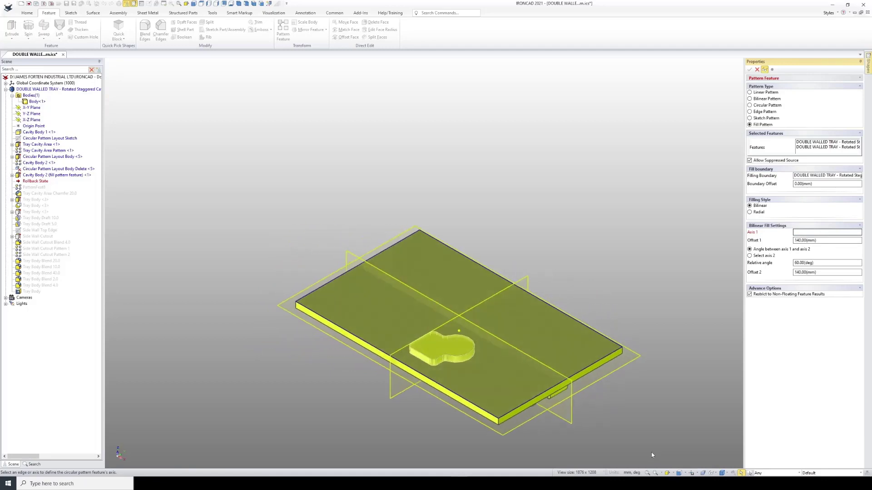
left_click(388, 357)
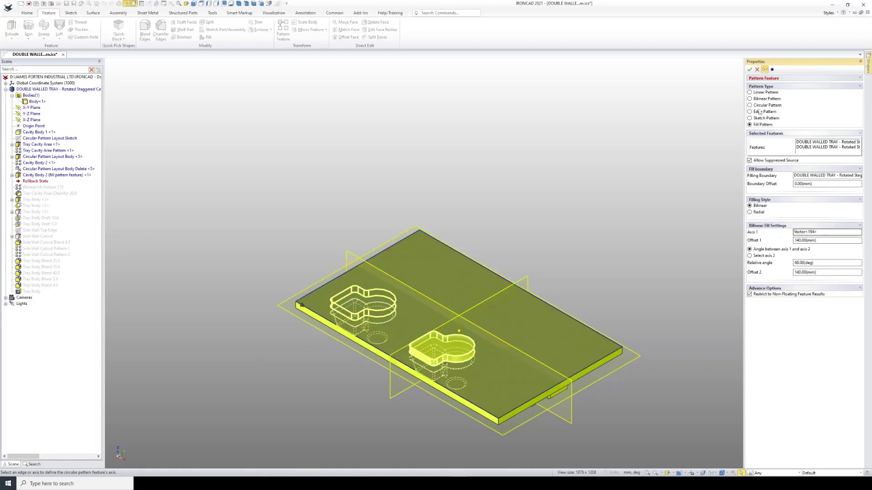
left_click(750, 71)
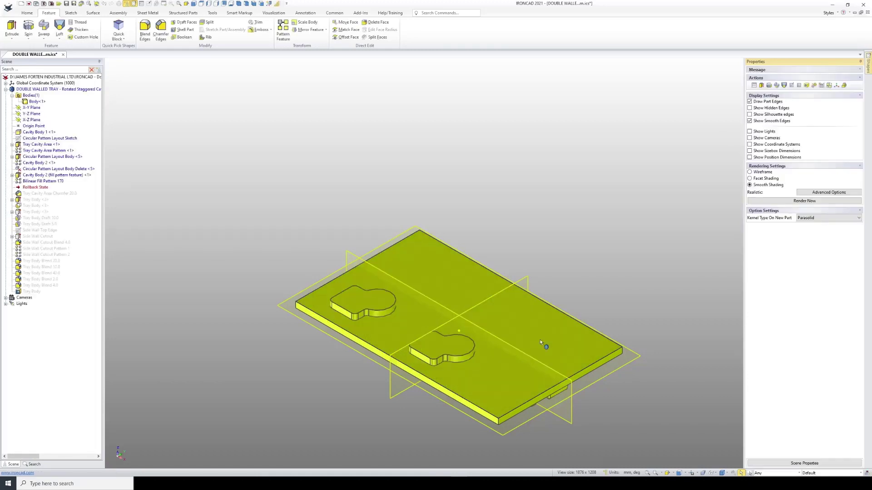
scroll(443, 357, "up", 3)
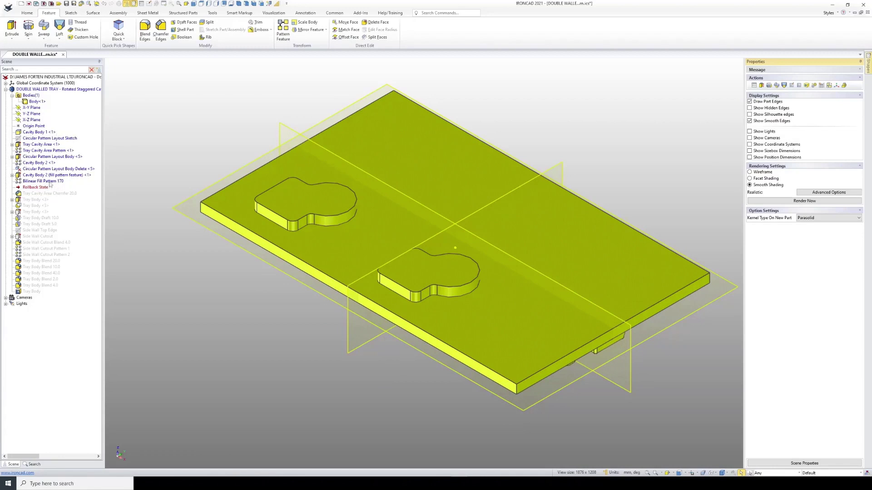
Rename the existing tray cavity area pattern as "Tray Cavity Area Pattern 1 <1>".
left_click(63, 151)
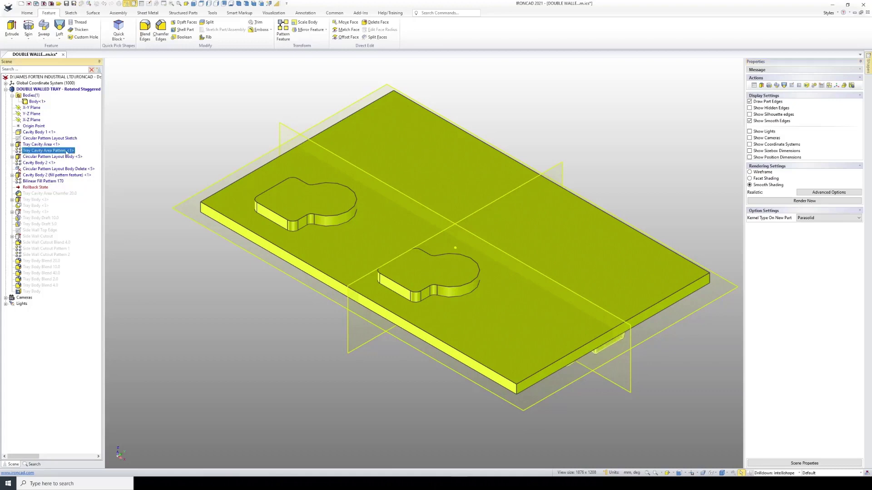
left_click(66, 151)
type("1")
Copy that pattern's name to the new bilinear fill pattern and change it to "Tray Cavity Area Pattern 2 <1>".
left_click_drag(79, 150, 22, 151)
key("ctrl+c")
left_click(50, 181)
left_click(53, 181)
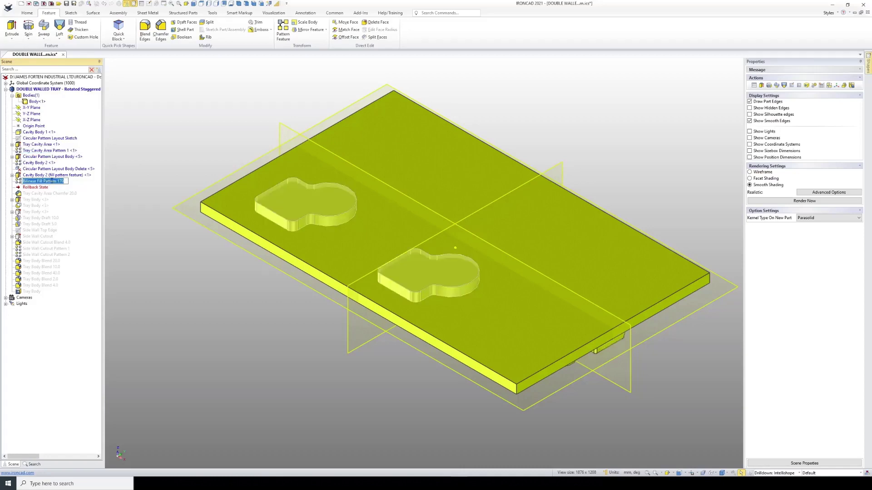
key("ctrl+v")
key("BackSpace")
type("2")
key("Return")
right_click(60, 184)
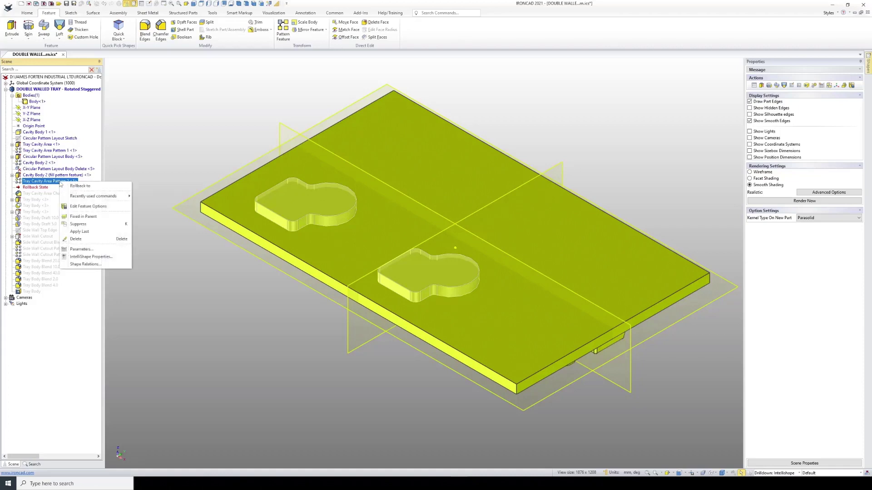
Prefix the Tray Cavity Area Pattern 2 parameter names, making them FillPatternOffset, FillPatternDistance1 and FillPatternDistance2.
left_click(82, 250)
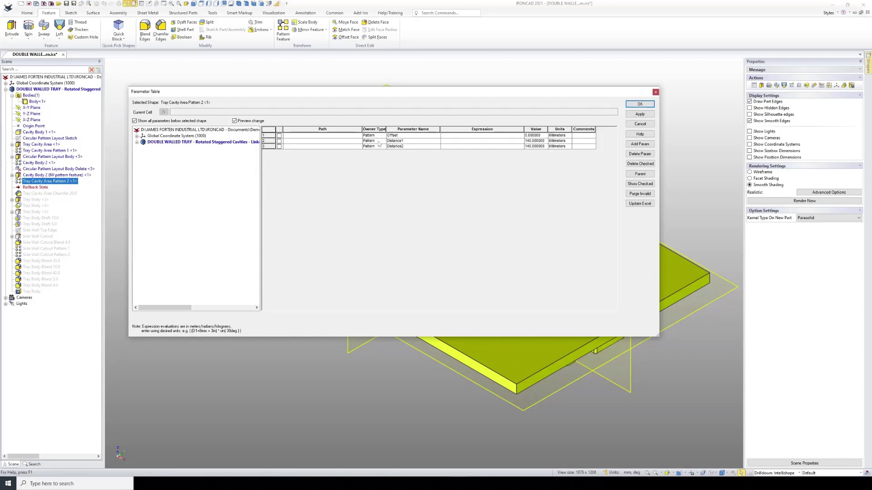
left_click(391, 136)
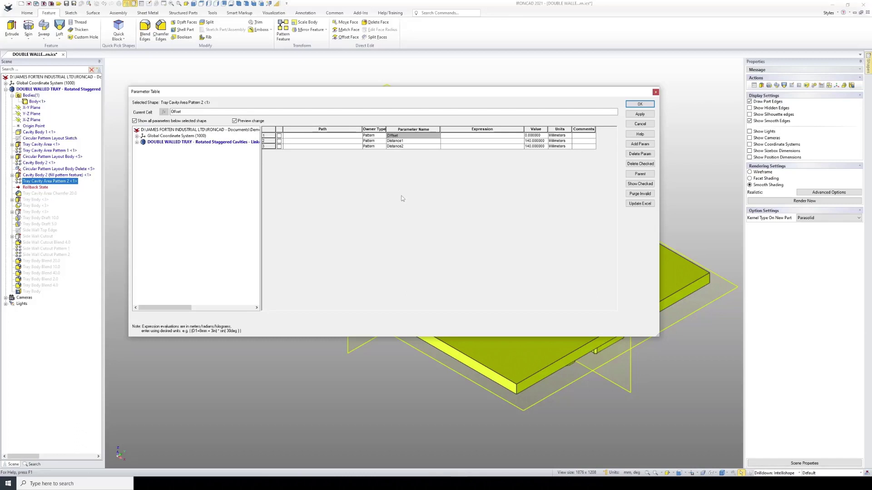
type("FillPattern")
left_click_drag(404, 135, 388, 136)
key("ctrl+c")
left_click(388, 141)
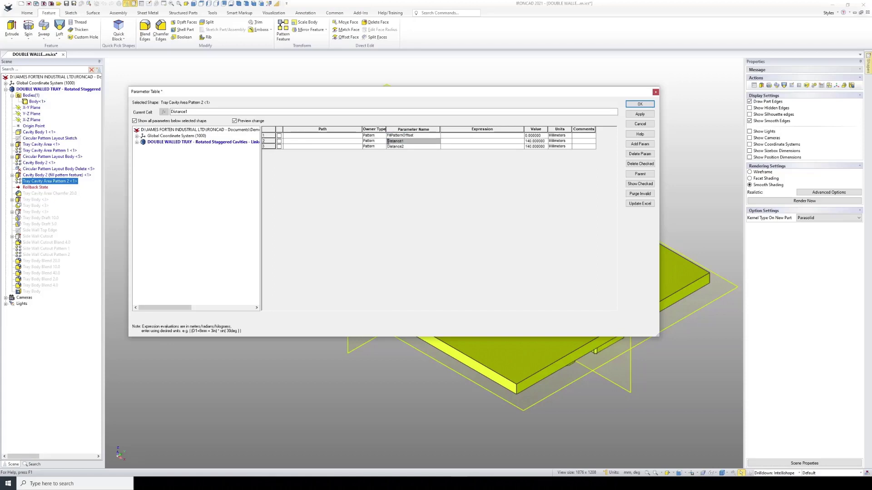
key("ctrl+v")
left_click(389, 146)
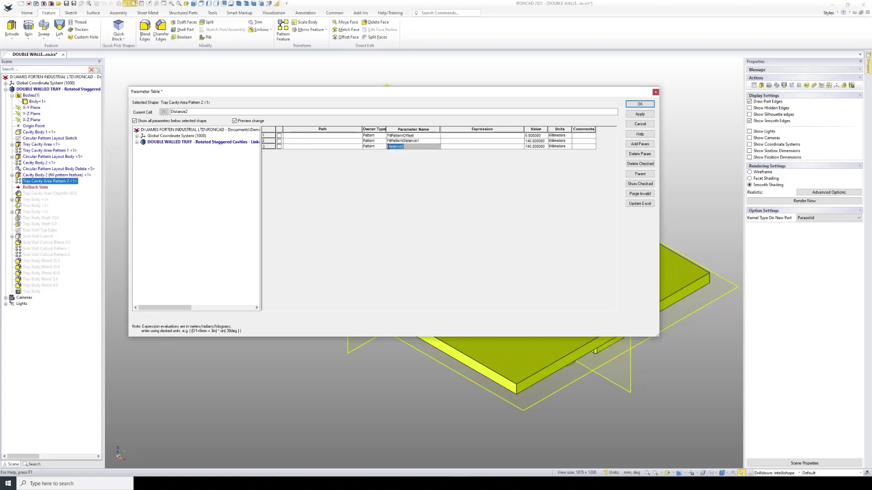
key("ctrl+v")
Add a user-defined angle parameter named FillPatternAngle to the pattern's parameter table and apply the changes.
left_click(640, 144)
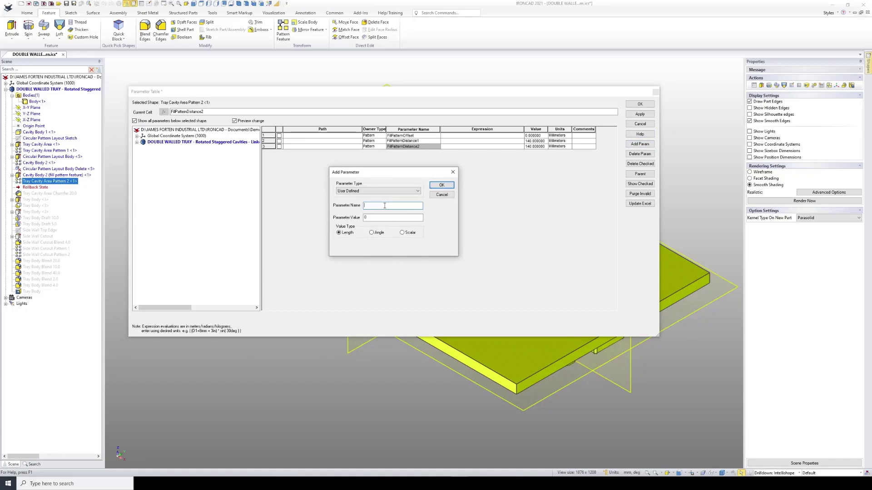
type("FillPatternAngle")
left_click(371, 233)
left_click(448, 186)
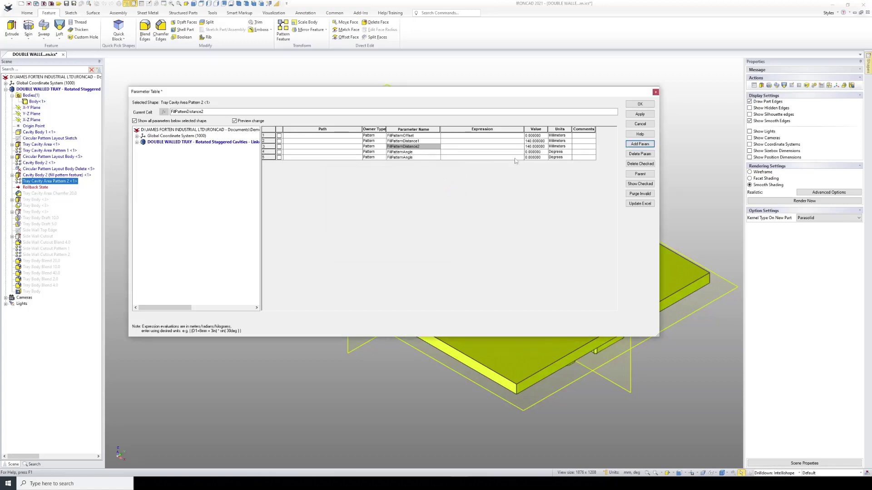
left_click(640, 114)
Browse the part's feature tree within the pattern's parameter table, and close the table.
left_click(137, 144)
scroll(177, 156, "down", 1)
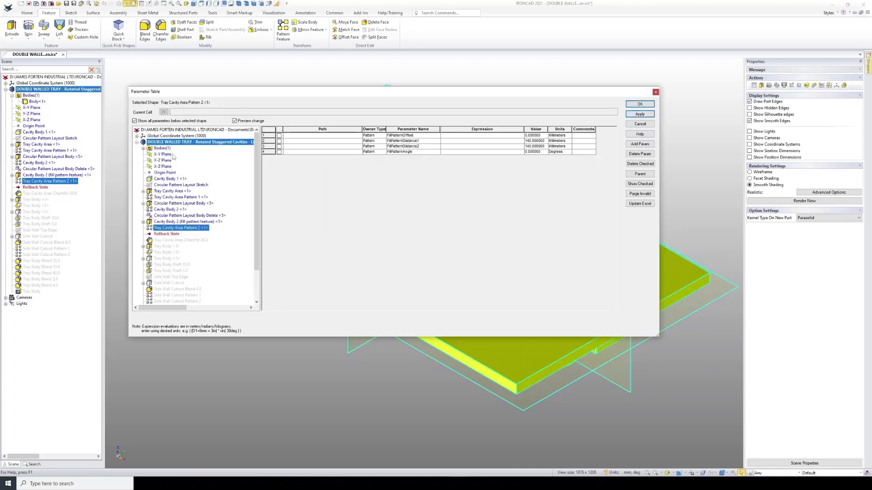
scroll(182, 157, "up", 1)
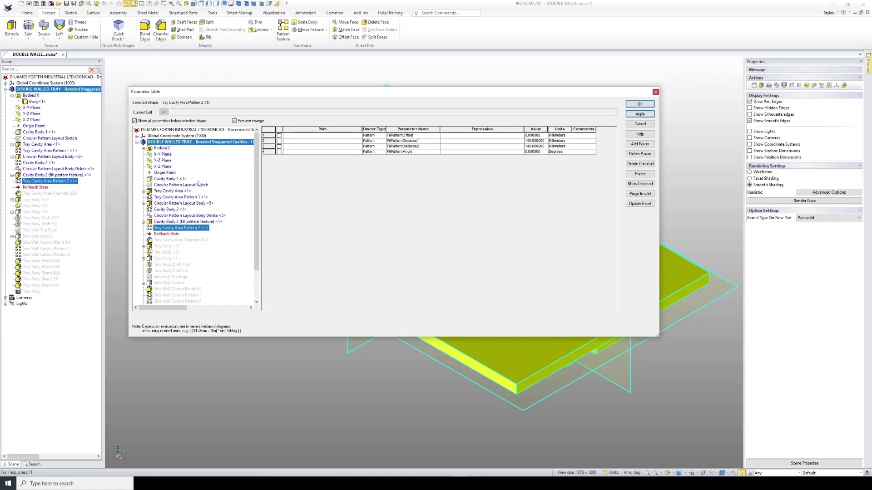
left_click(179, 144)
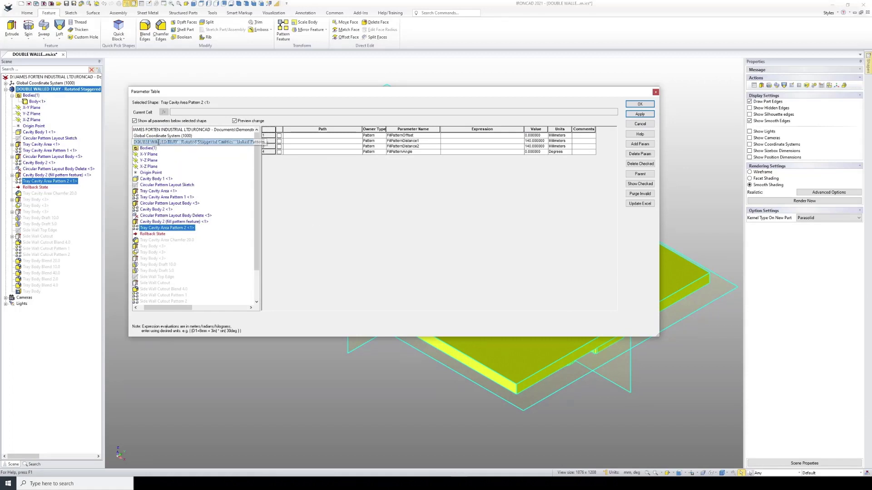
left_click_drag(169, 307, 161, 308)
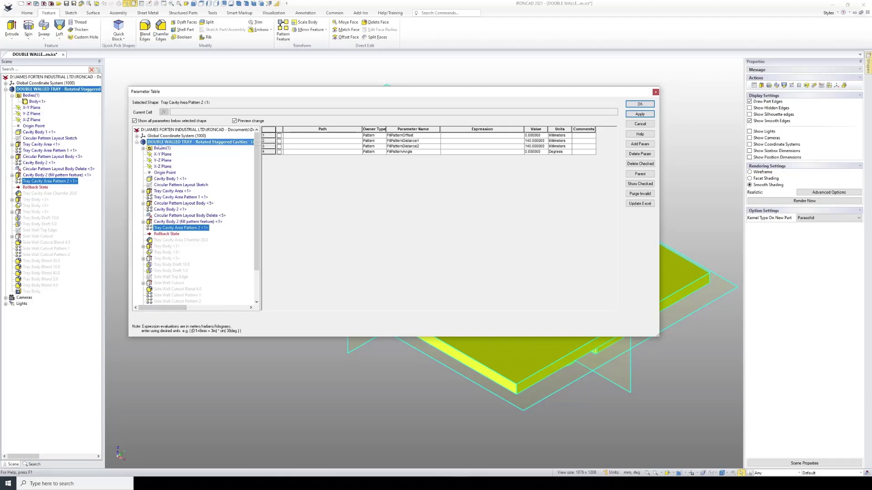
left_click(134, 121)
left_click(636, 105)
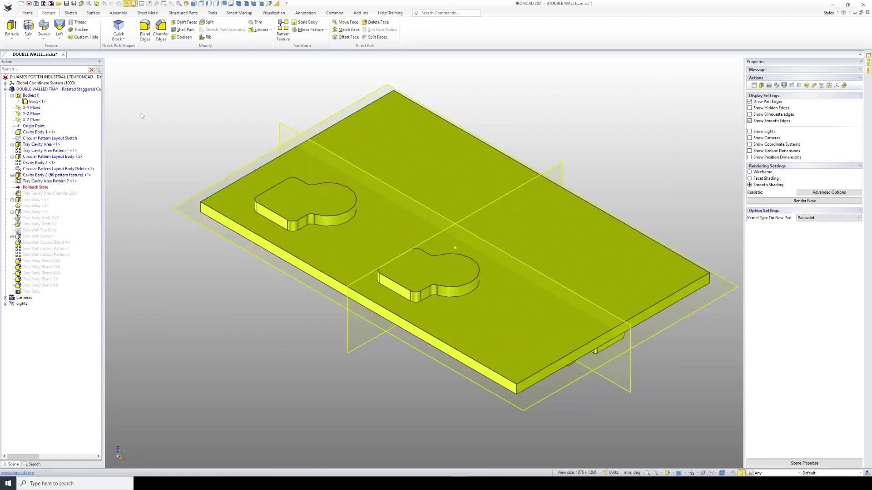
In the whole part's parameter table, link Tray Cavity Area Pattern 2's angle to the layout sketch's angle with the expression FillPatternAngle_1.
left_click(68, 90)
right_click(69, 90)
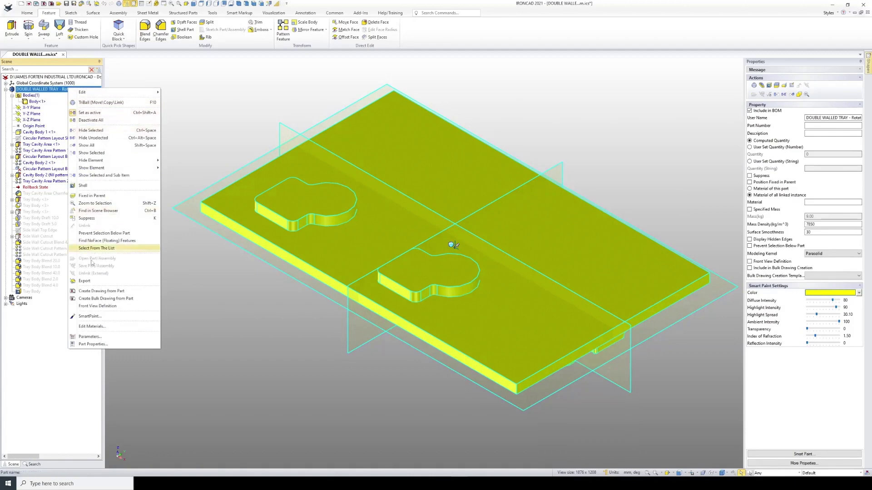
left_click(96, 337)
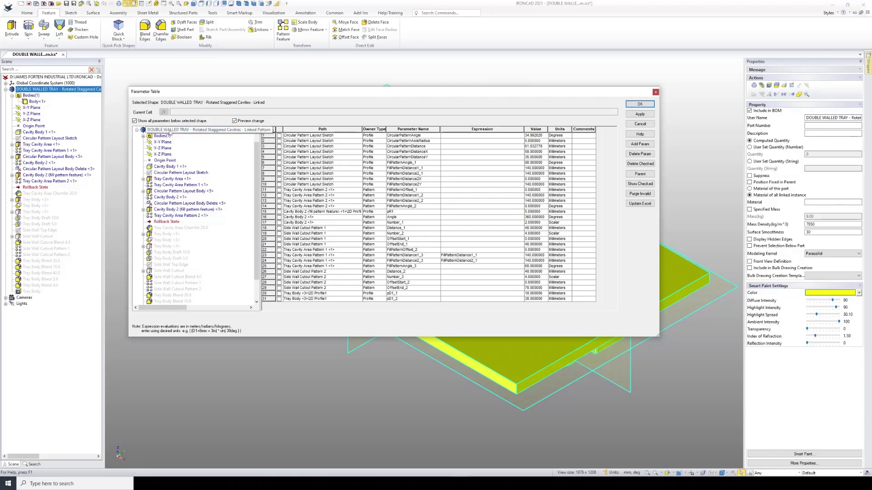
left_click(134, 121)
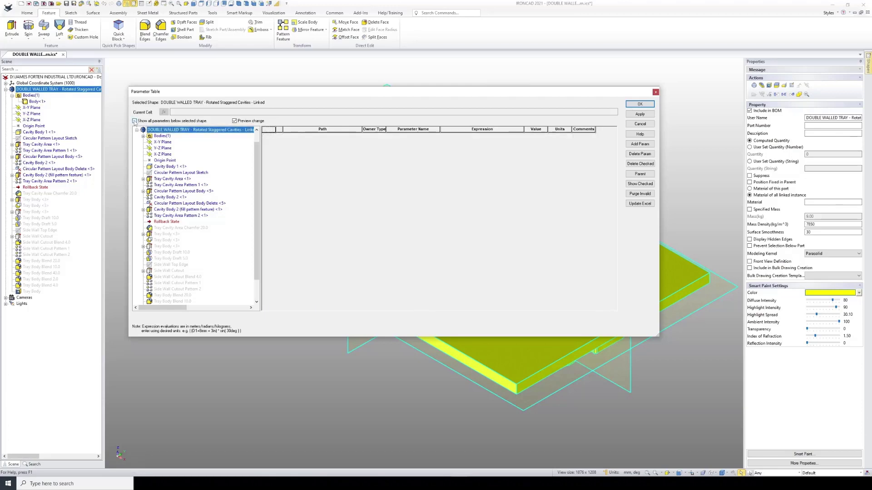
left_click(135, 121)
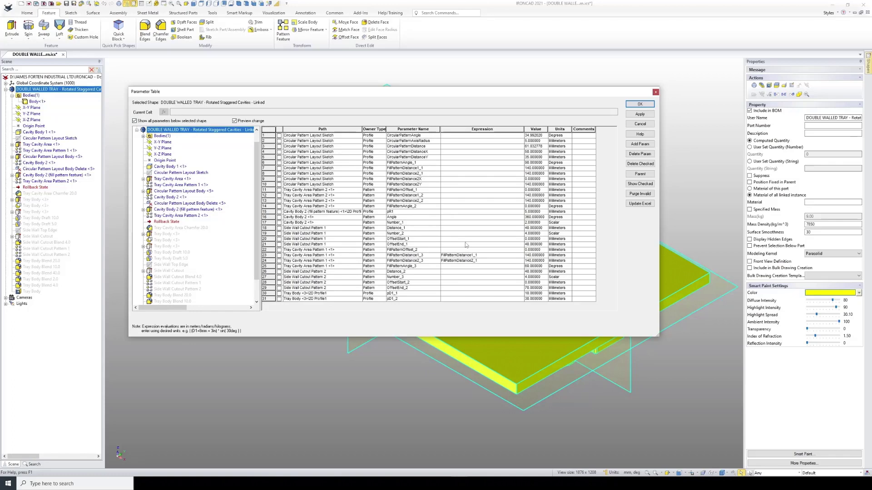
left_click(425, 163)
key("ctrl+c")
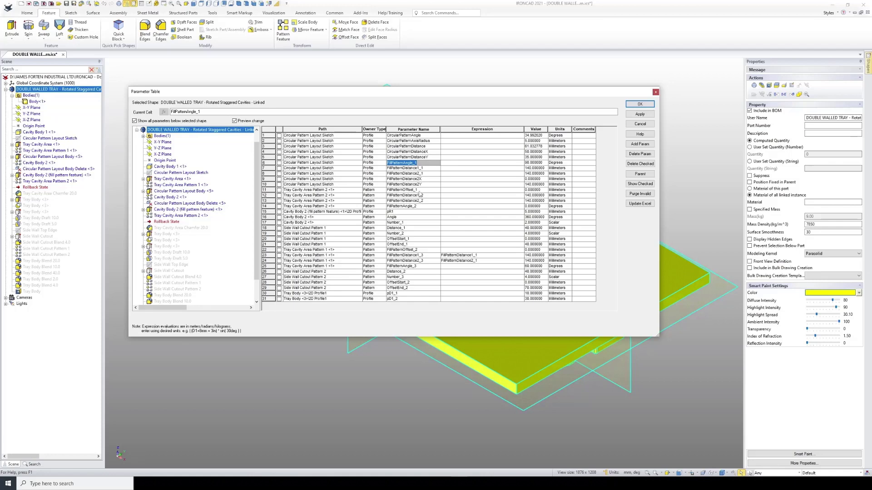
left_click(449, 207)
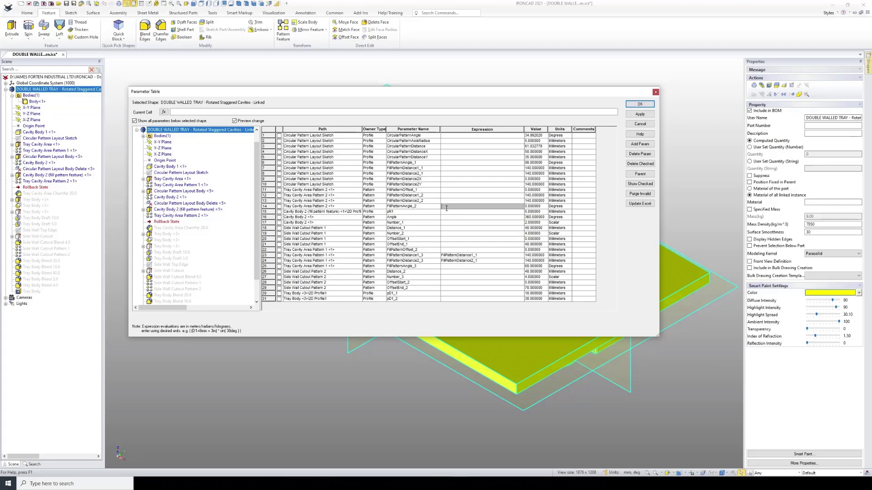
key("ctrl+v")
left_click(462, 212)
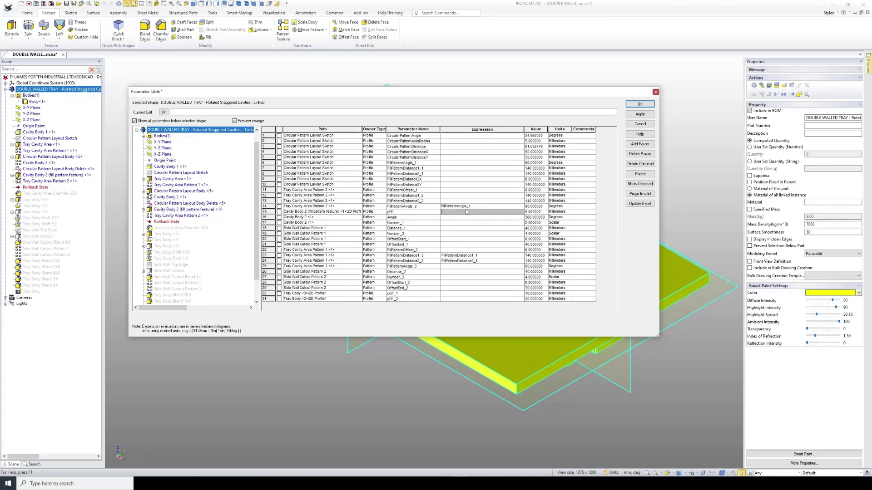
Link Tray Cavity Area Pattern 1's angle to the same sketch parameter with the expression FillPatternAngle_1.
left_click(449, 267)
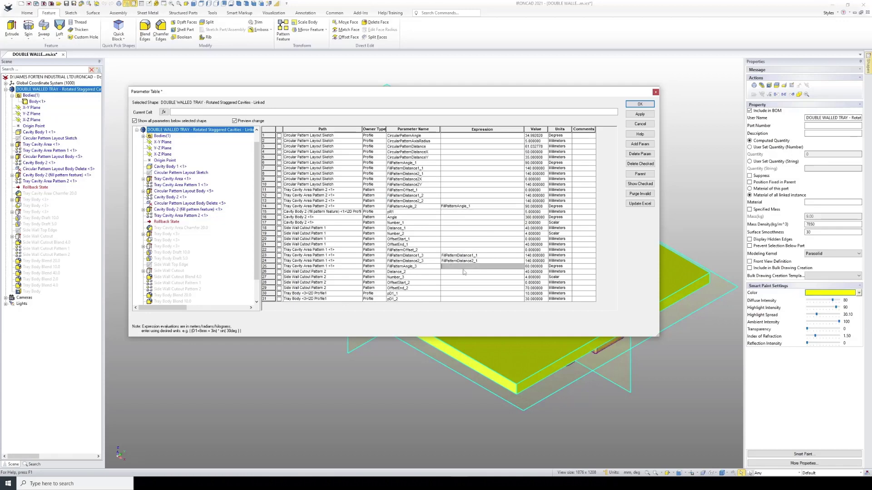
key("ctrl+v")
left_click(475, 271)
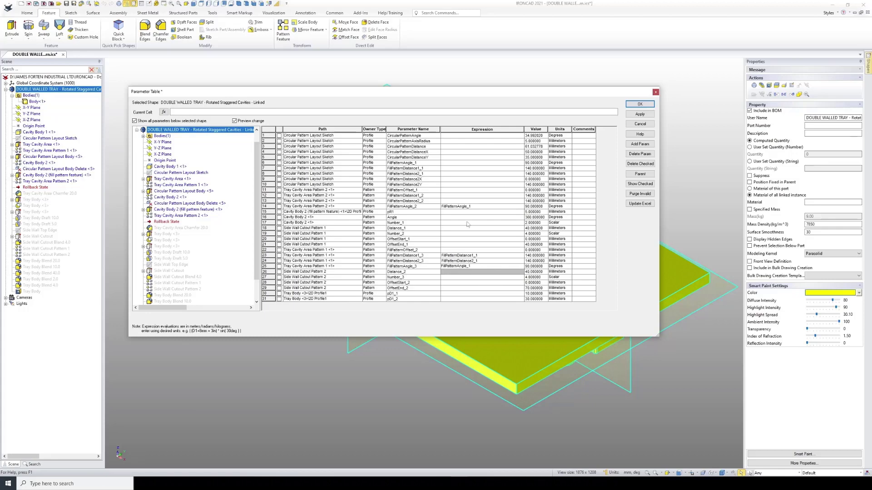
Link Tray Cavity Area Pattern 2's first distance to the layout sketch with the expression FillPatternDistance1_1.
double_click(427, 196)
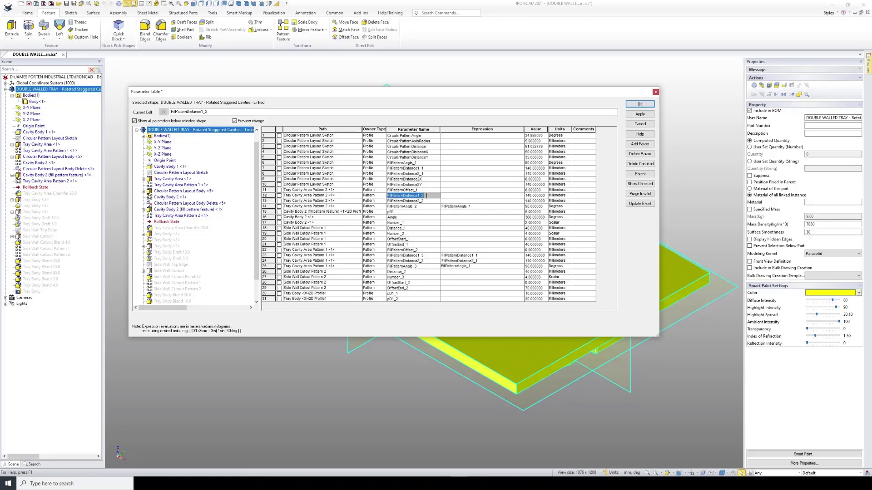
double_click(429, 168)
key("ctrl+c")
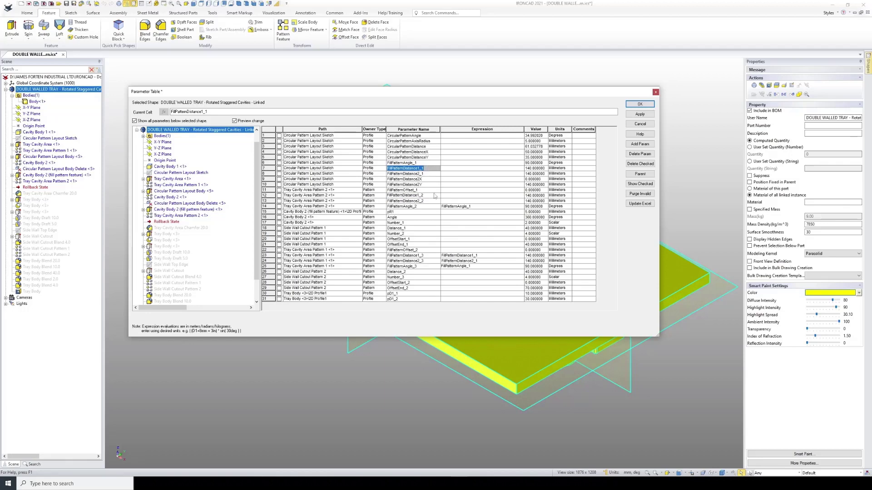
double_click(449, 196)
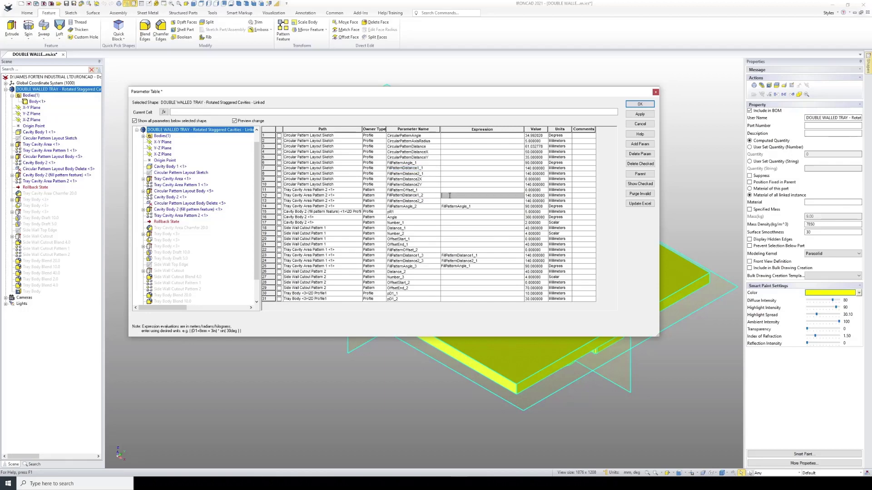
key("ctrl+v")
Link Tray Cavity Area Pattern 2's second distance to FillPatternDistance2_1, apply the parameter changes and close the table.
double_click(427, 174)
key("ctrl+c")
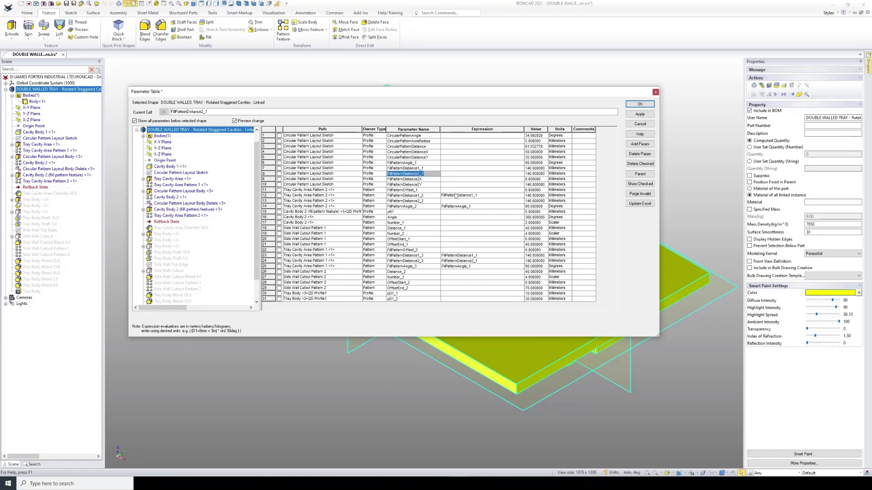
double_click(453, 200)
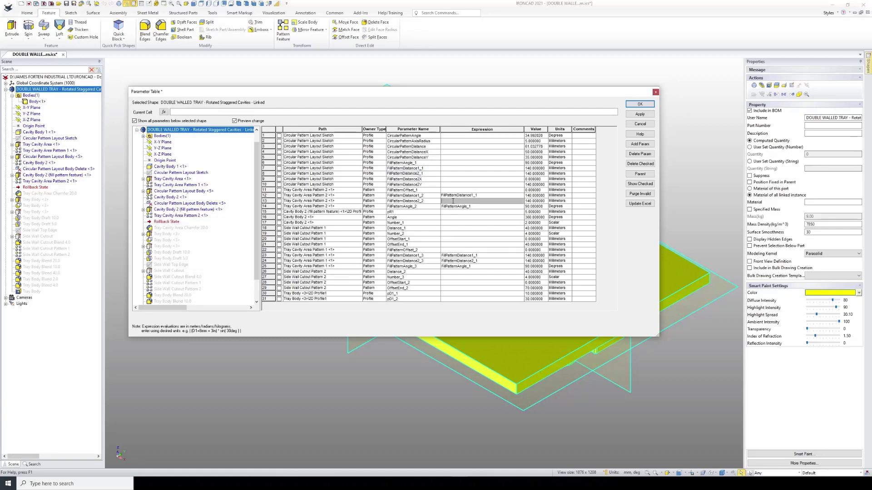
key("ctrl+v")
double_click(468, 211)
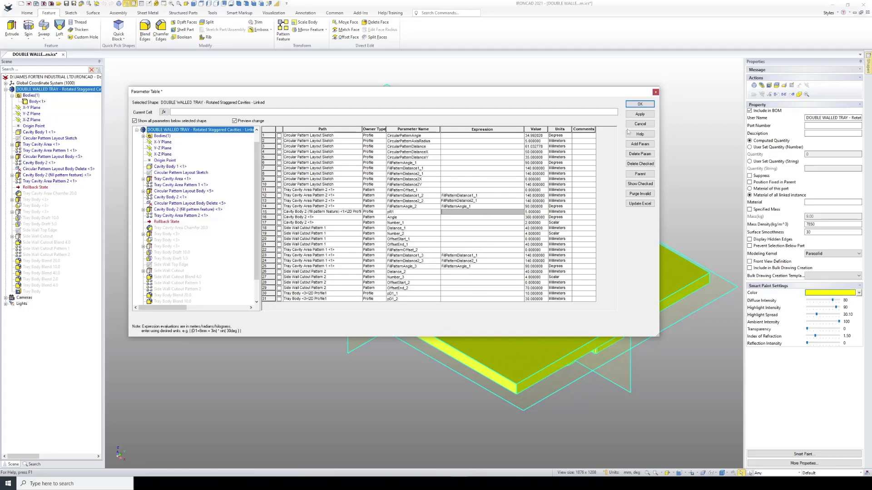
left_click(640, 114)
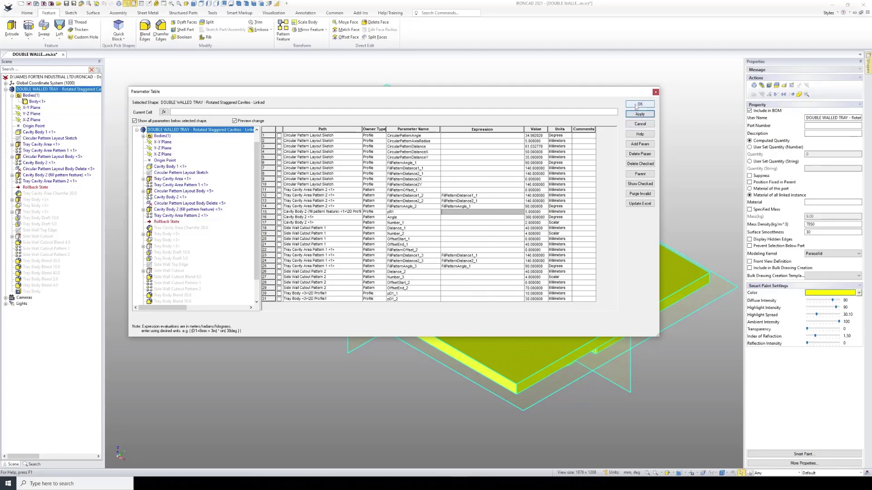
left_click(640, 104)
left_click(557, 132)
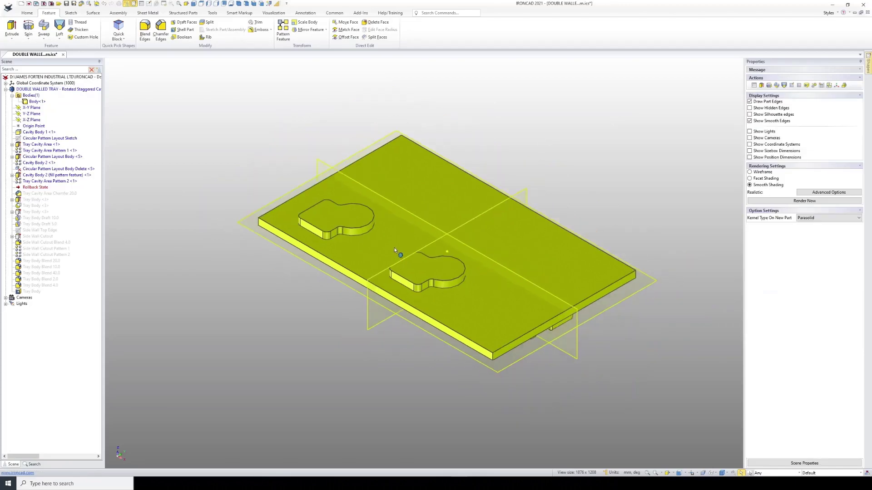
Set the Circular Pattern Layout Sketch's spacing dimension along the plate's long side to 95 mm.
middle_click_drag(394, 249, 423, 294)
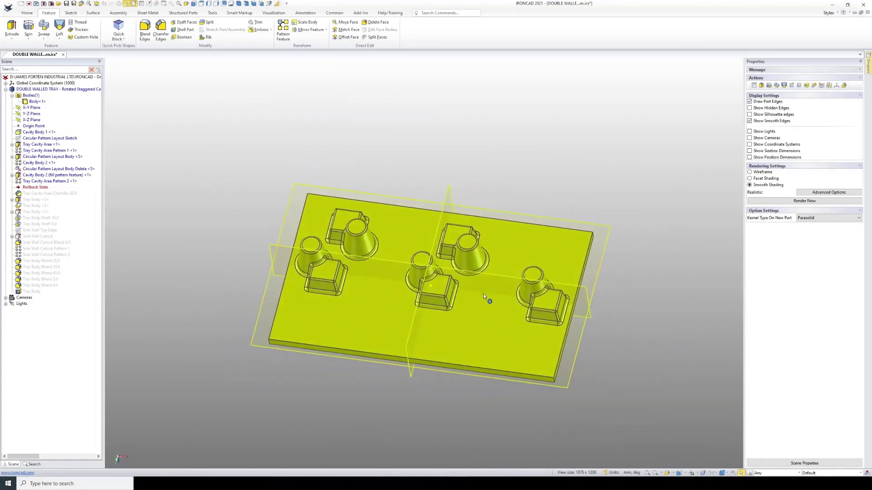
scroll(484, 296, "up", 2)
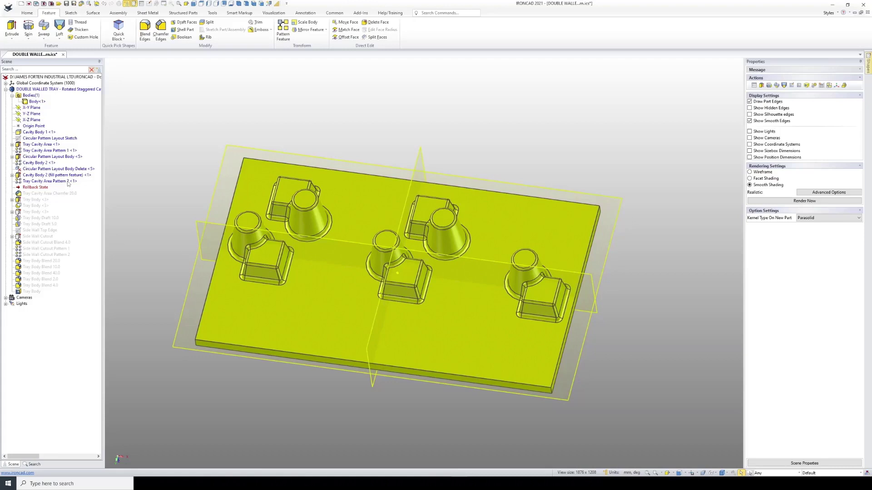
scroll(370, 260, "up", 1)
left_click(42, 138)
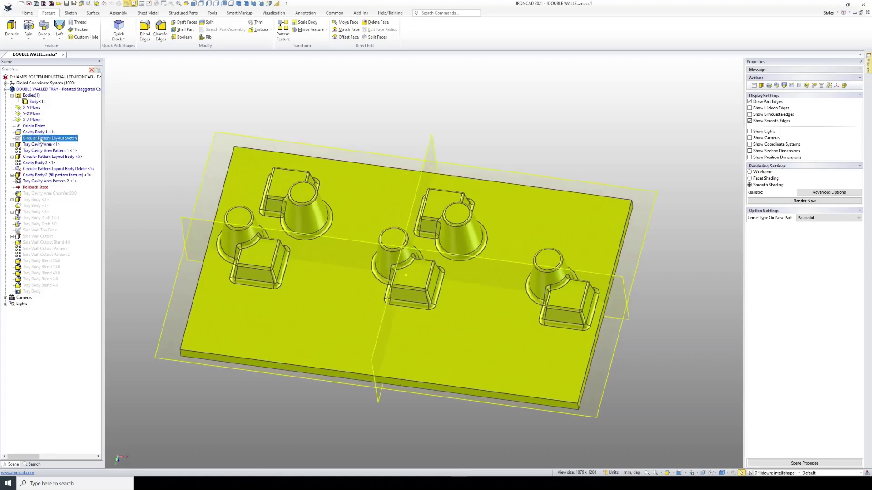
middle_click_drag(409, 363, 386, 334)
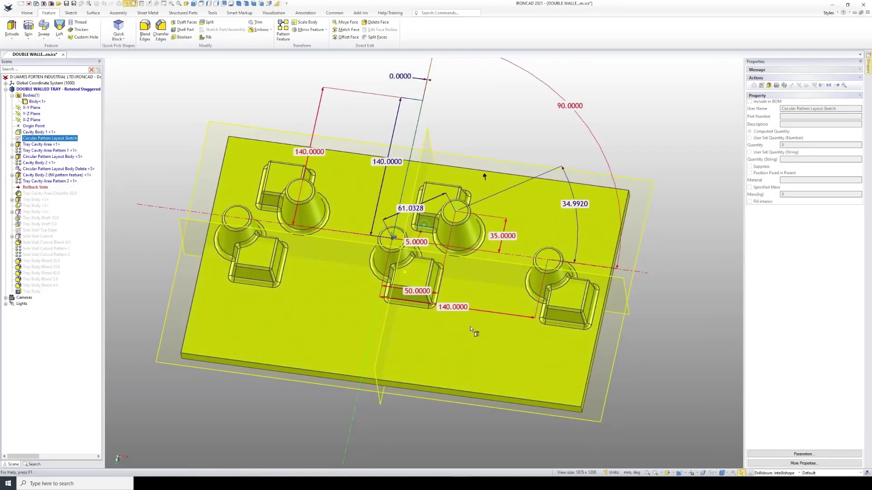
double_click(454, 309)
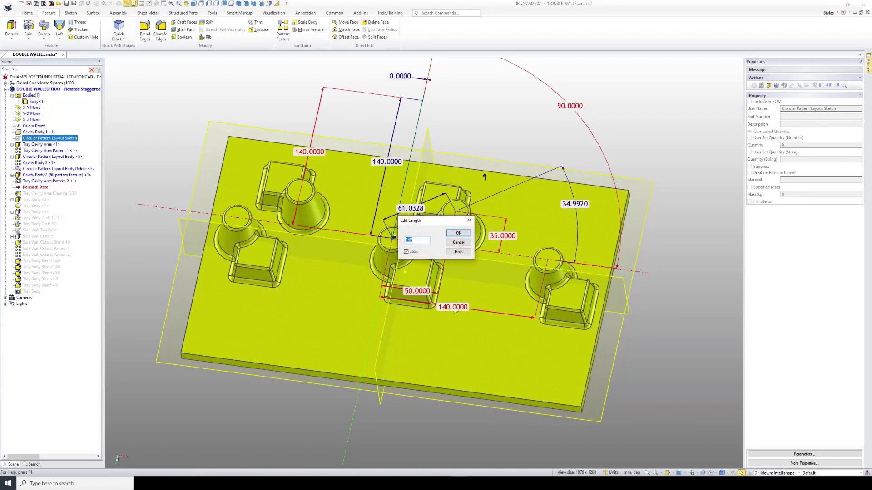
type("95")
key("Return")
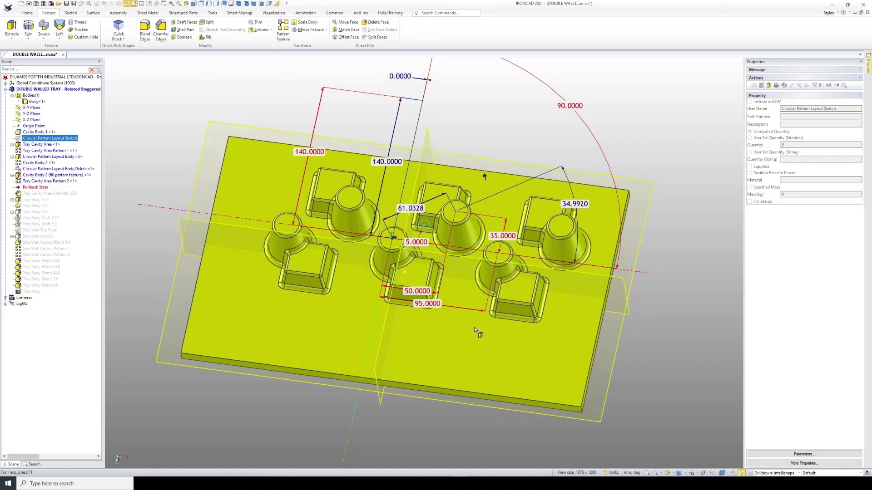
Set the Circular Pattern Layout Sketch's row spacing dimension across the plate's width to 130 mm.
double_click(310, 153)
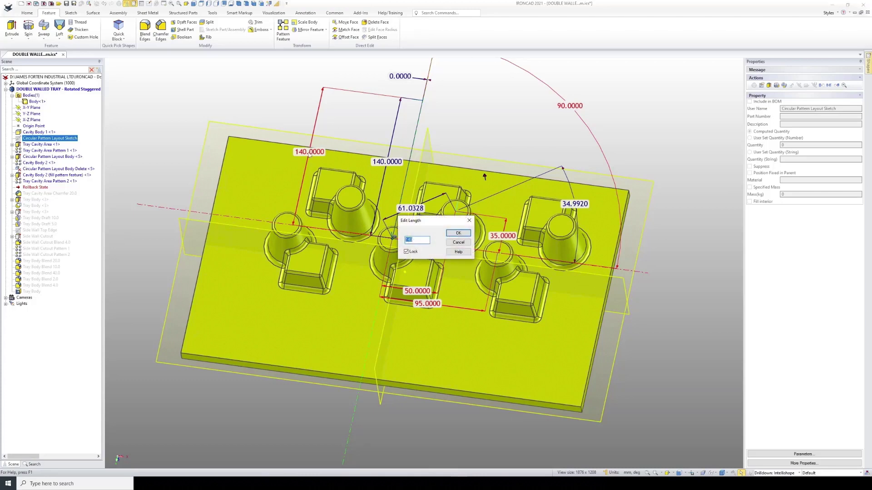
type("130")
key("Return")
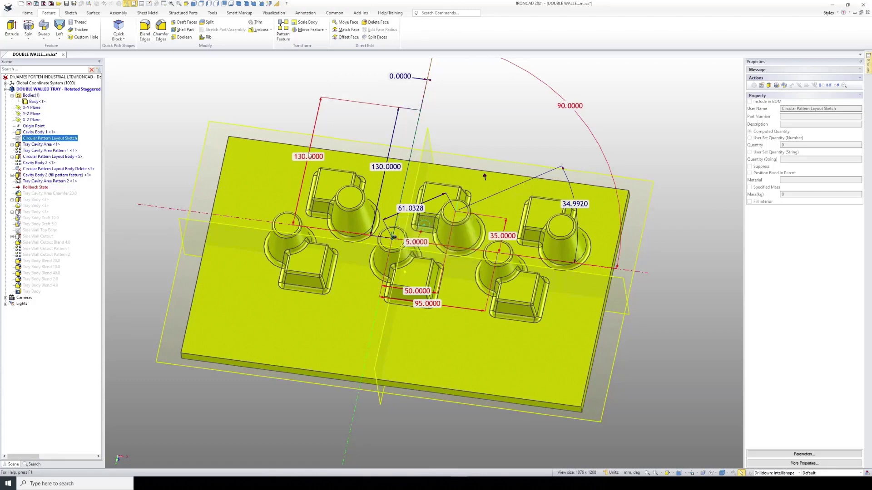
left_click(250, 112)
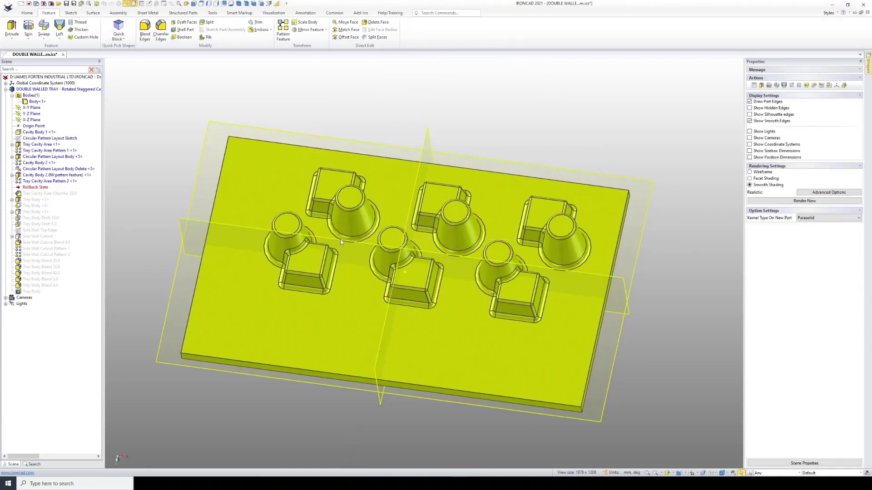
Examine which cavities belong to Tray Cavity Area Pattern 1, Tray Cavity Area Pattern 2 and Cavity Body 1.
mouse_move(297, 328)
middle_mouse_down()
mouse_move(341, 311)
mouse_move(364, 350)
mouse_move(339, 370)
mouse_move(345, 350)
mouse_move(368, 352)
middle_mouse_up()
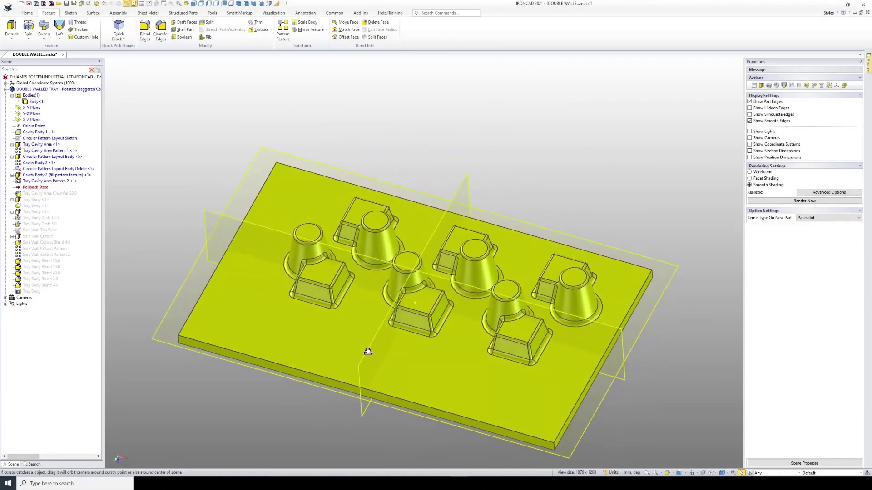
left_click(54, 181)
scroll(343, 320, "down", 1)
middle_click_drag(343, 320, 331, 347)
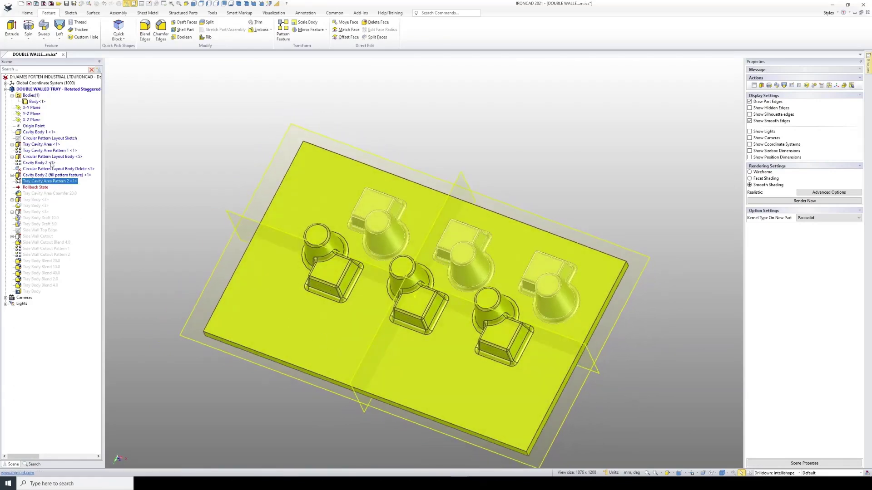
left_click(61, 151)
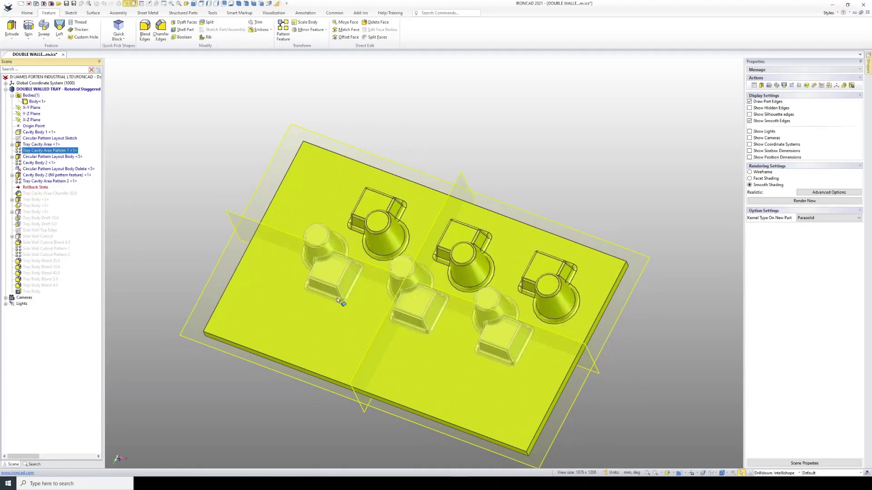
left_click(47, 181)
middle_click_drag(342, 304, 360, 295)
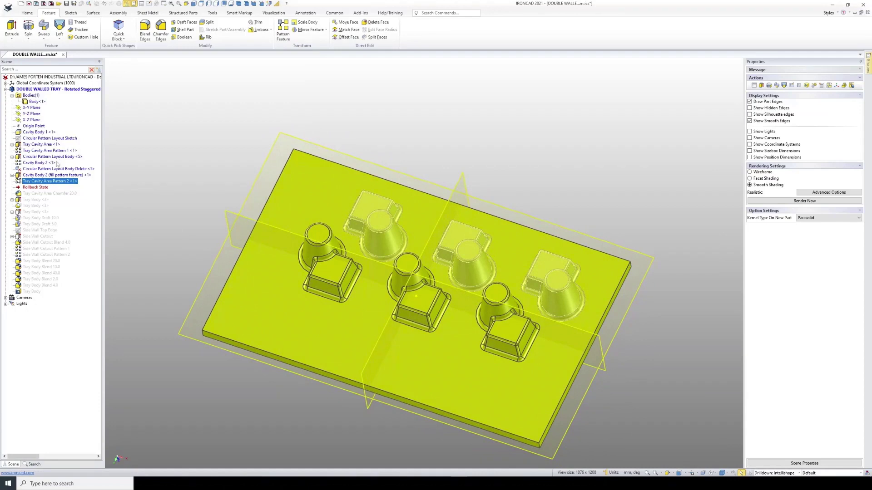
left_click(39, 132)
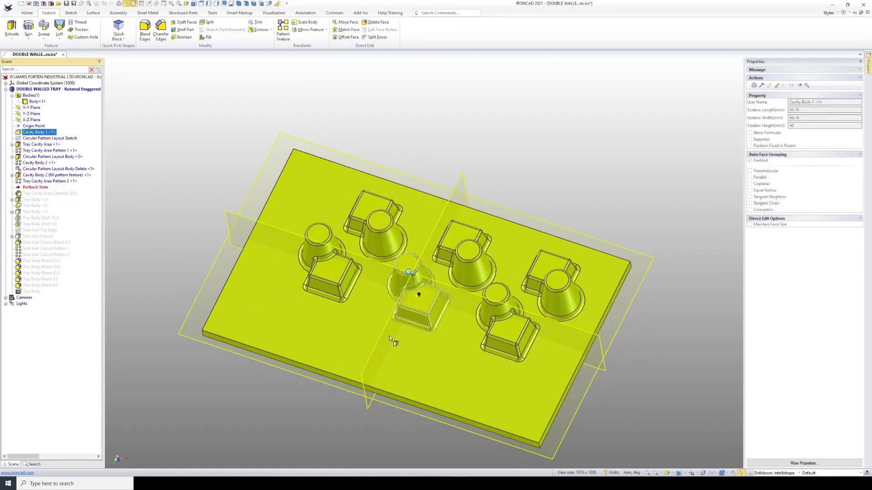
Set the width of the Tray Cavity Area to 360 mm.
left_click(43, 145)
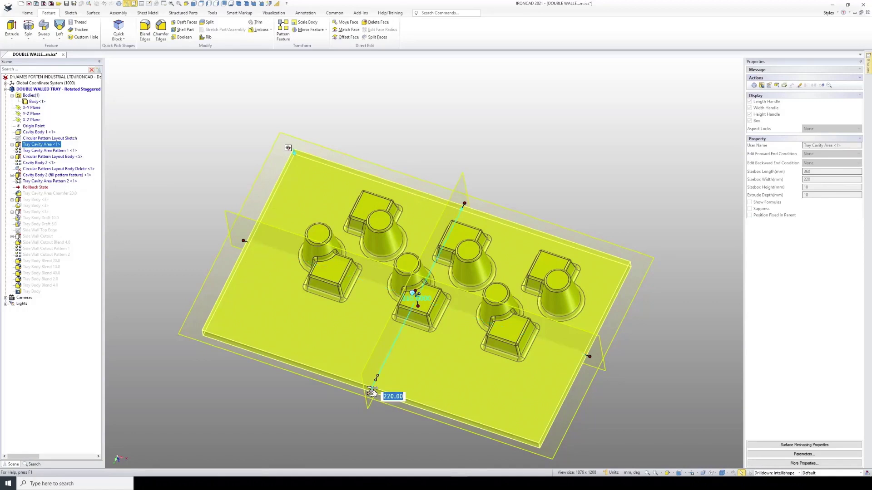
type("360")
key("Return")
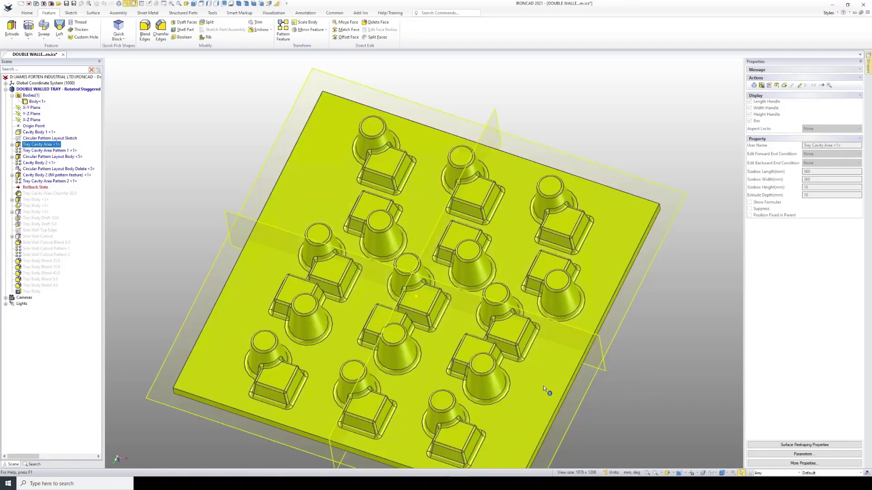
scroll(459, 361, "down", 3)
middle_click_drag(412, 342, 415, 320)
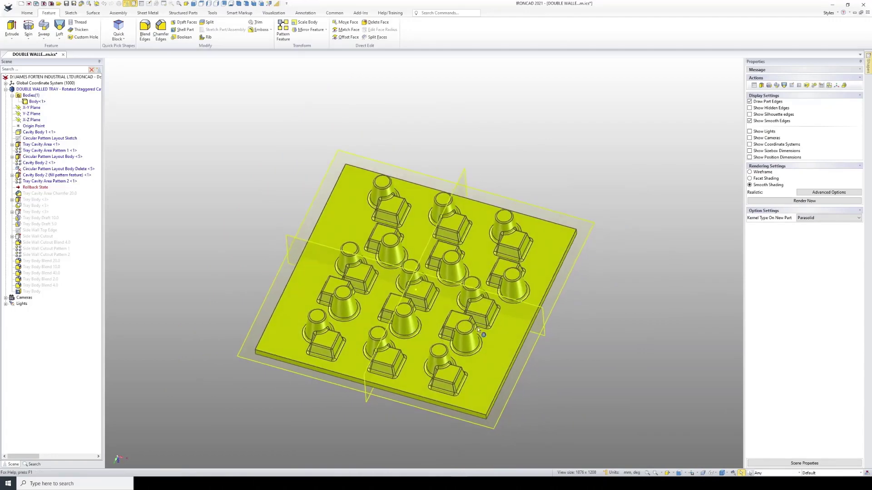
left_click(48, 144)
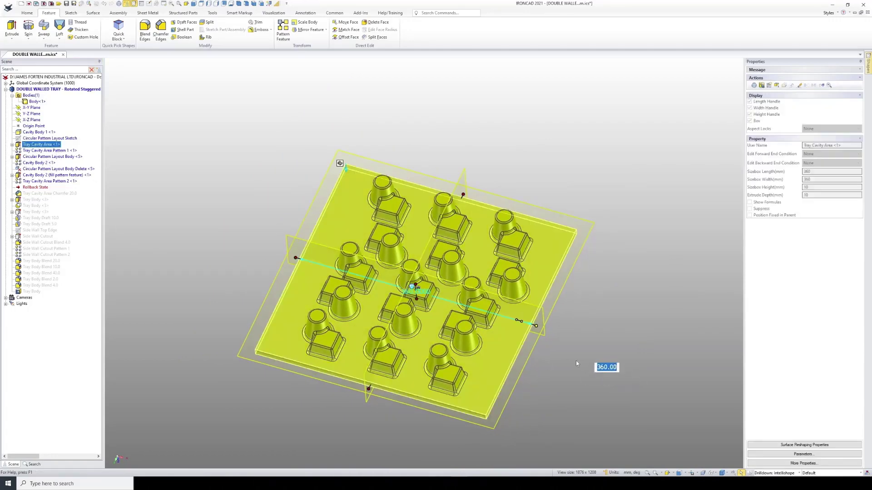
left_click(539, 324)
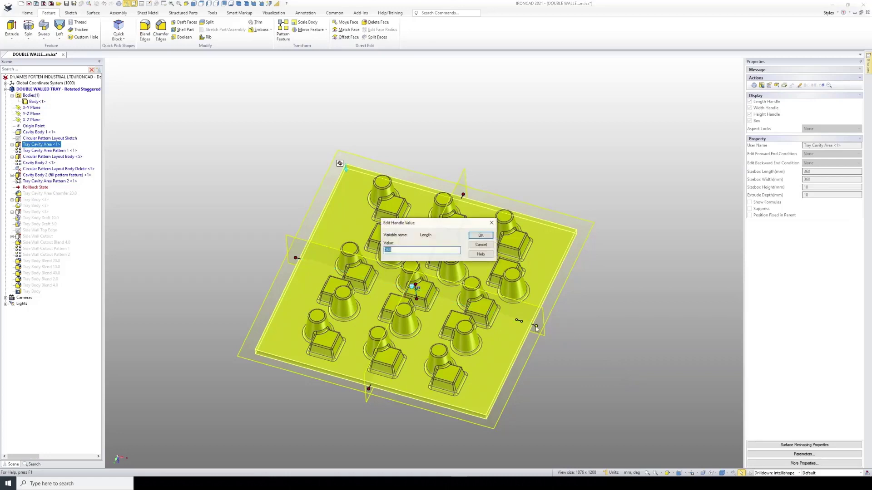
left_click(479, 244)
left_click(576, 358)
Examine the staggered cavity layout on the enlarged tray at an angle, from above and close to the centre cavities.
scroll(405, 289, "up", 2)
mouse_move(405, 289)
middle_mouse_down()
mouse_move(405, 341)
mouse_move(399, 286)
middle_mouse_up()
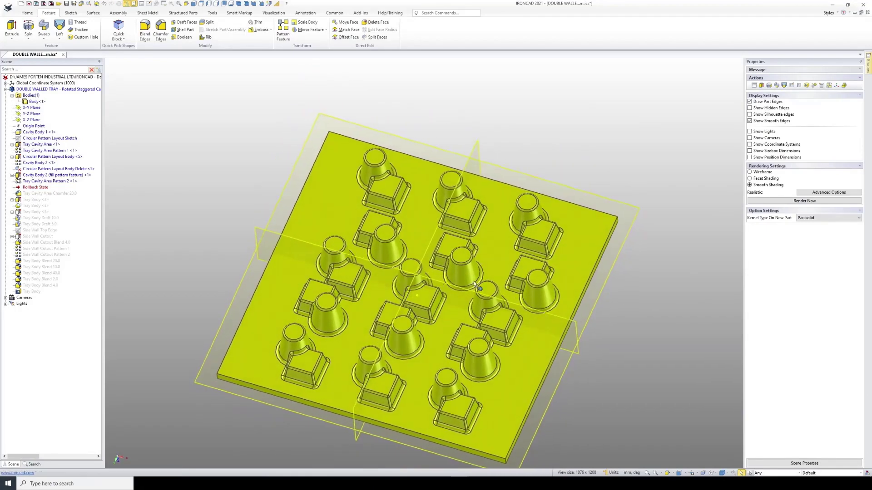
middle_click_drag(434, 253, 211, 229)
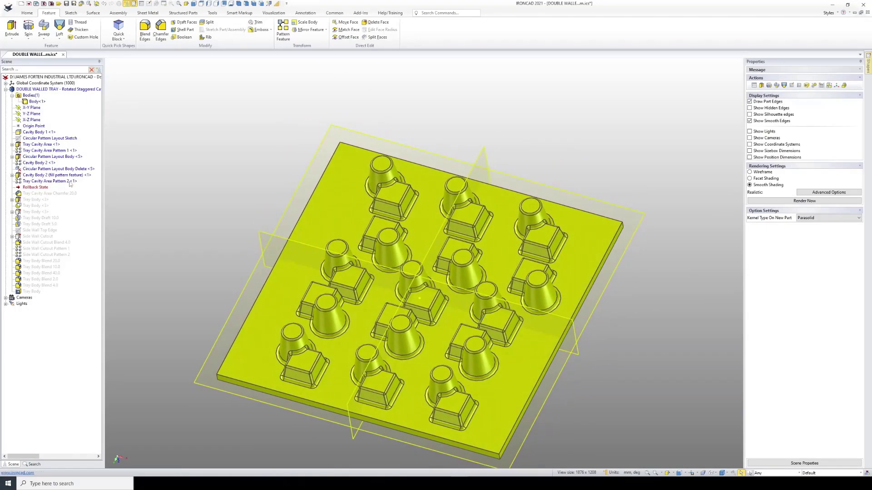
left_click(48, 138)
left_click(202, 173)
middle_click_drag(454, 347, 478, 317)
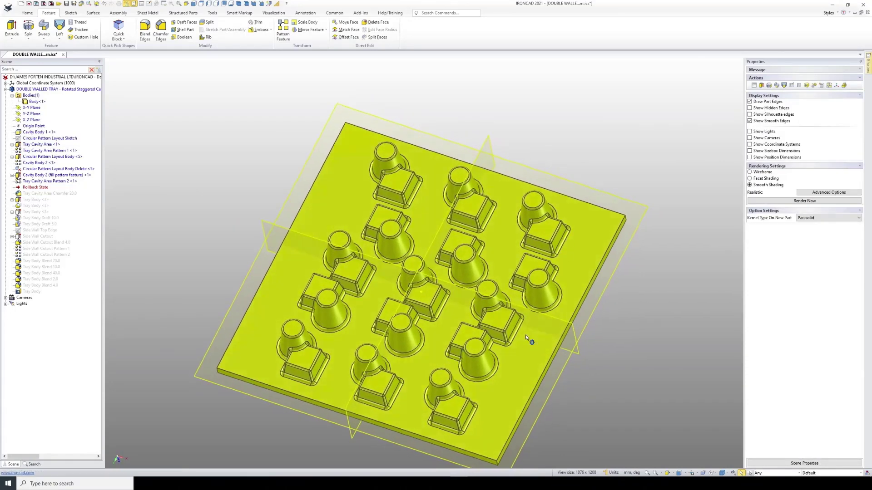
middle_click_drag(341, 333, 364, 376)
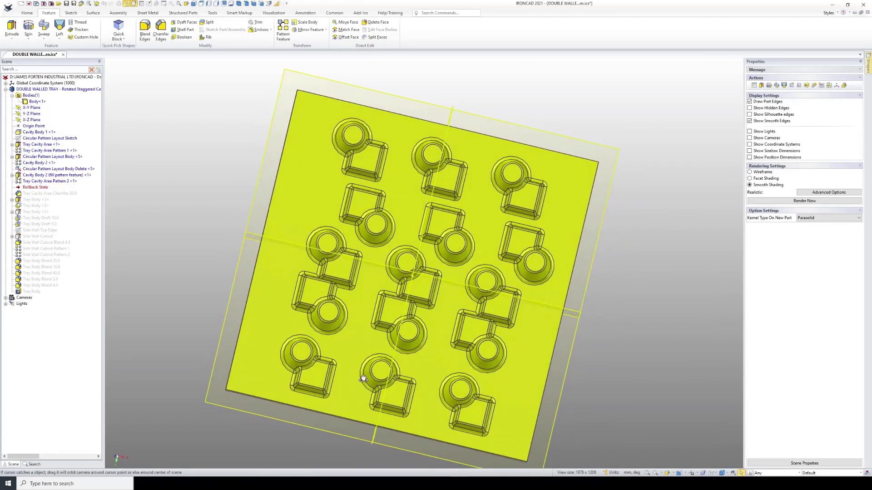
scroll(410, 325, "up", 2)
scroll(410, 326, "up", 1)
middle_click_drag(423, 281, 419, 299)
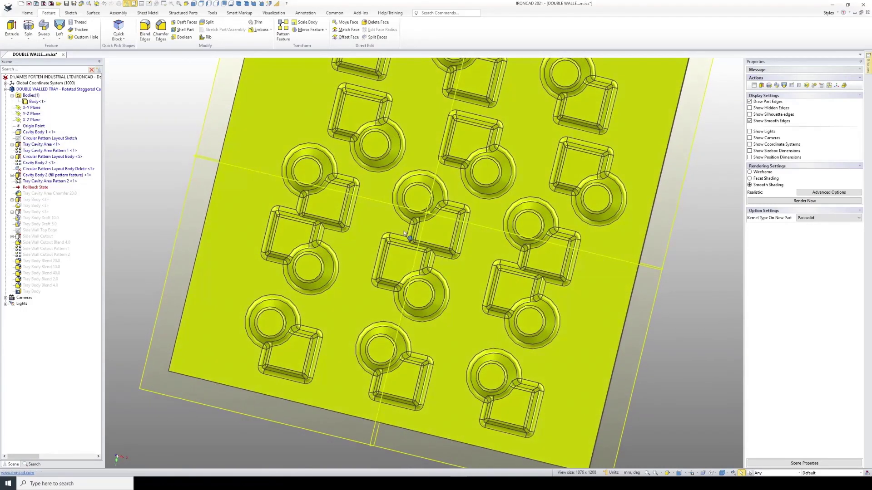
scroll(460, 254, "down", 1)
scroll(460, 255, "down", 2)
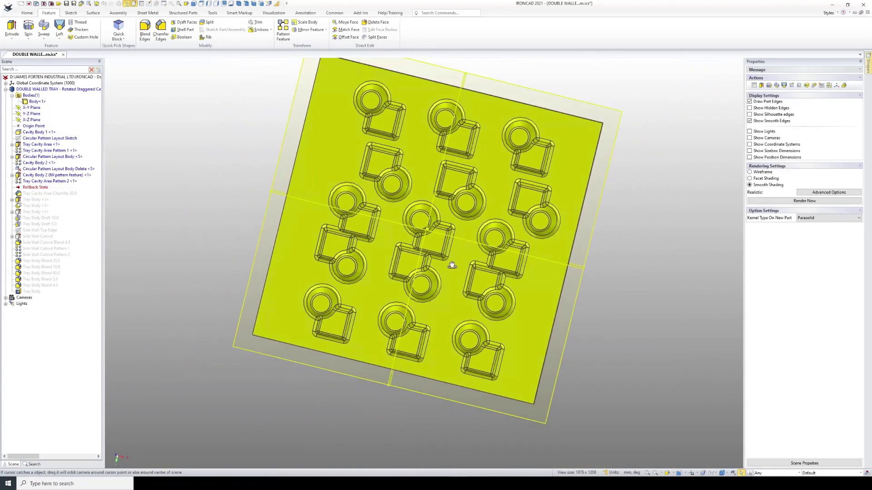
left_click(448, 294)
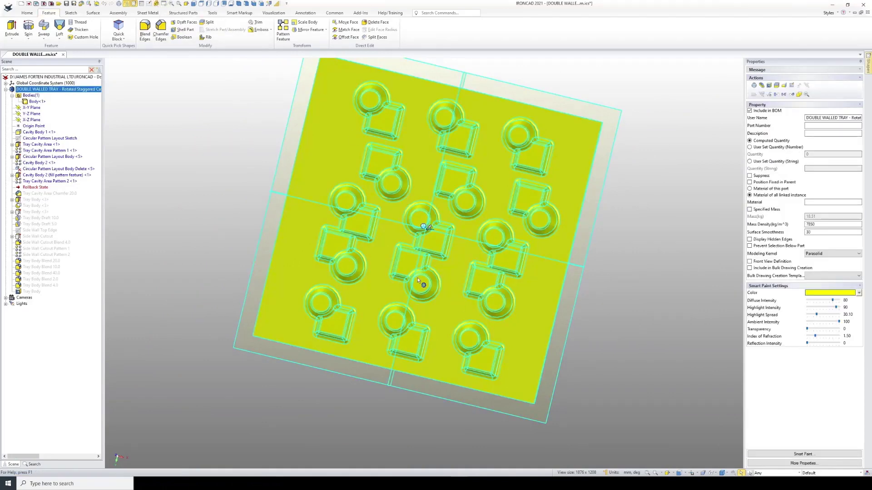
scroll(418, 278, "up", 3)
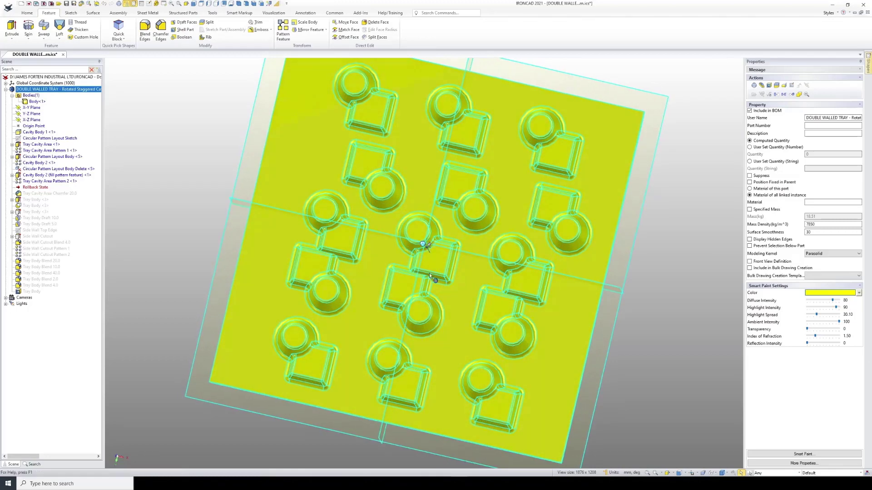
Roll the part history back to just before Tray Cavity Area Pattern 2.
left_click(41, 188)
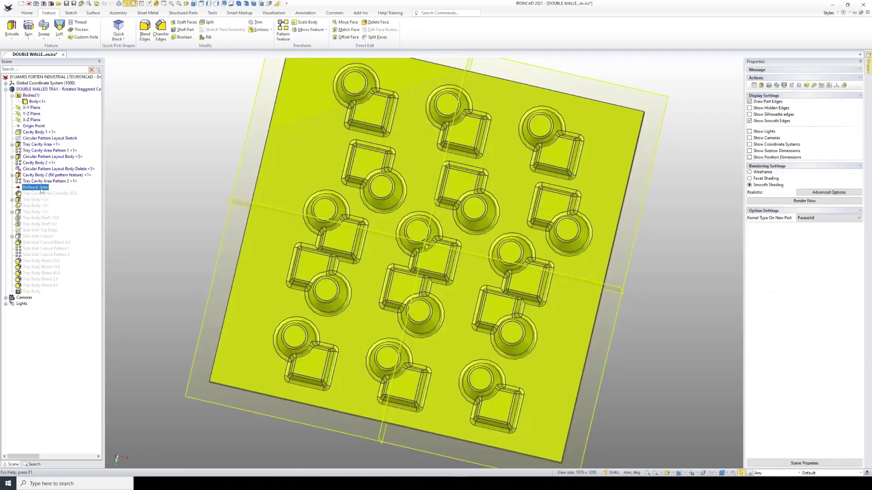
left_click_drag(41, 189, 42, 181)
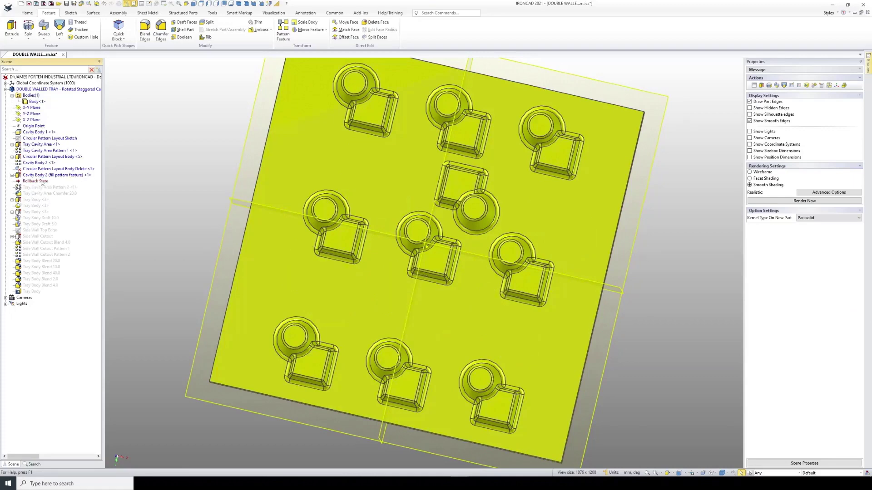
middle_click_drag(311, 258, 306, 249)
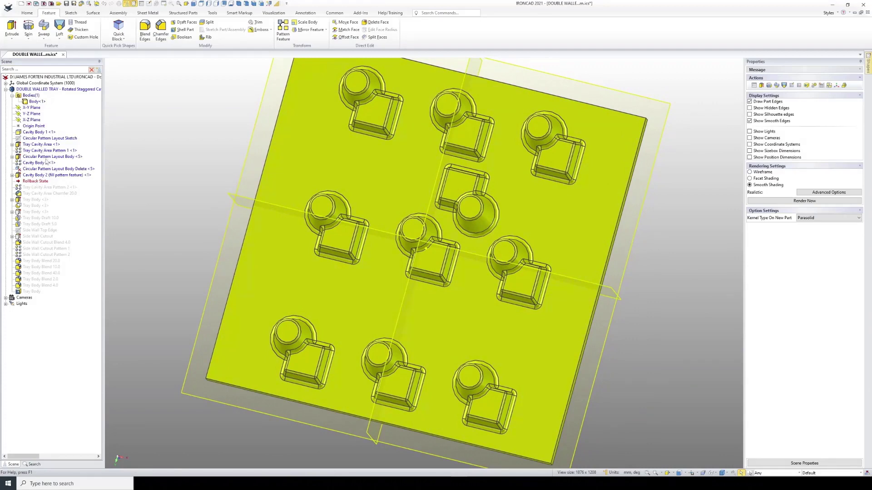
Review the Circular Pattern Layout Sketch's dimensions and roll the history forward past Tray Cavity Area Pattern 2.
left_click(41, 139)
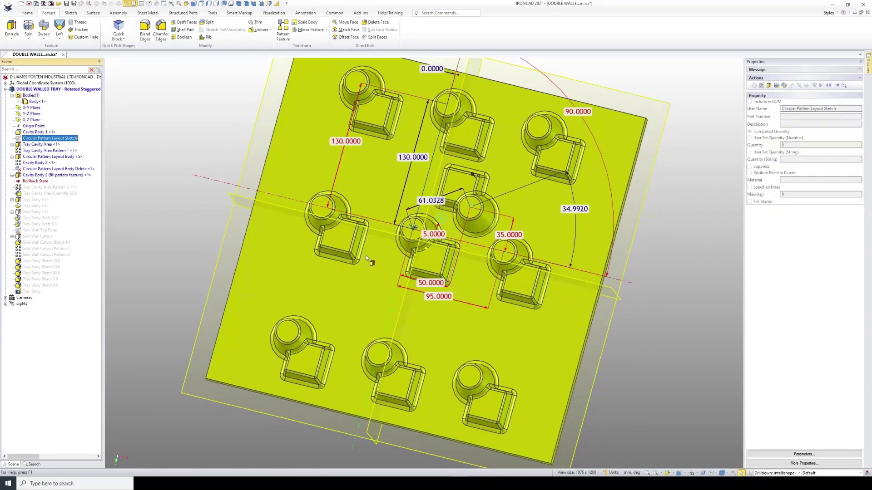
middle_click_drag(366, 255, 372, 267)
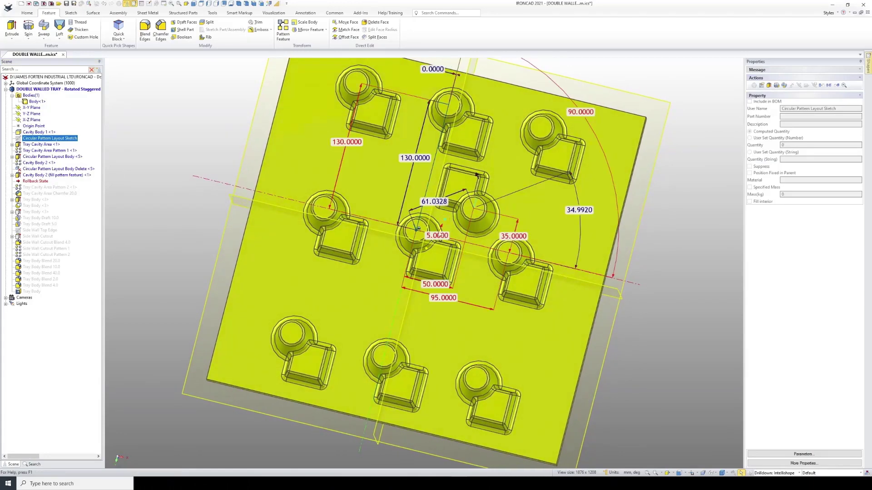
left_click(47, 176)
left_click_drag(42, 182, 40, 190)
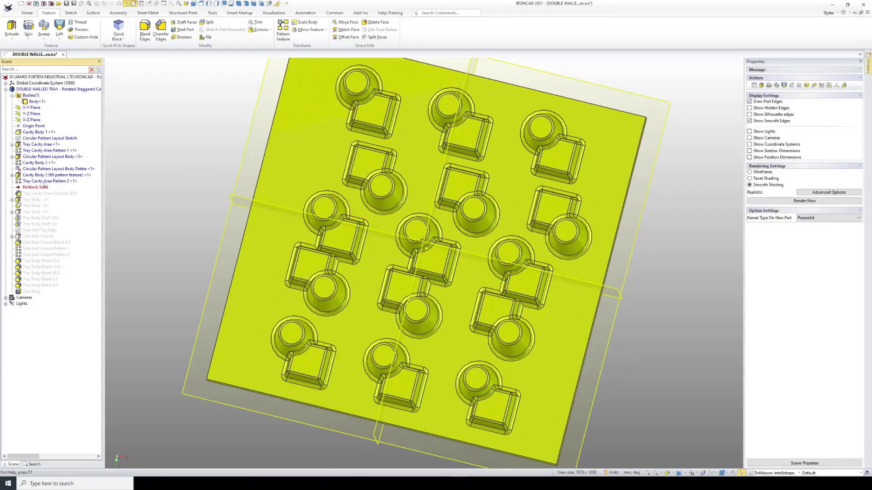
Edit Tray Cavity Area Pattern 2 so its relative angle uses the parameter FillPatternAngle, and apply the feature change.
left_click(42, 182)
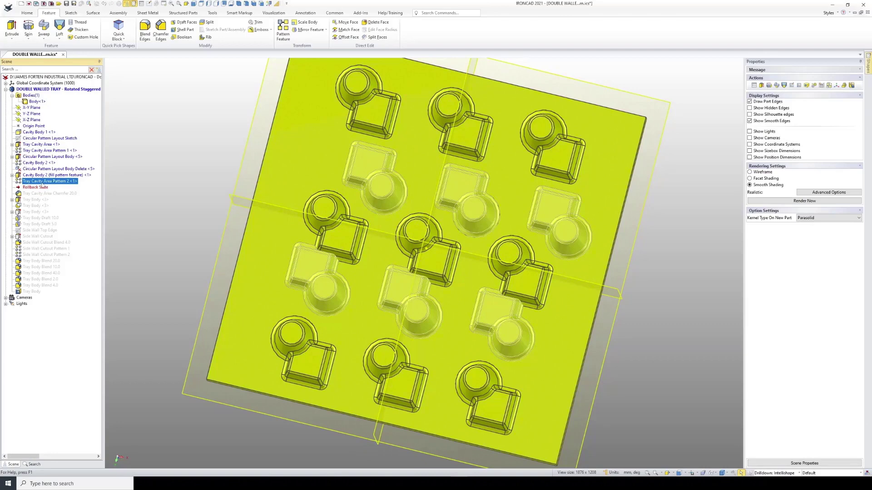
right_click(42, 182)
left_click(57, 207)
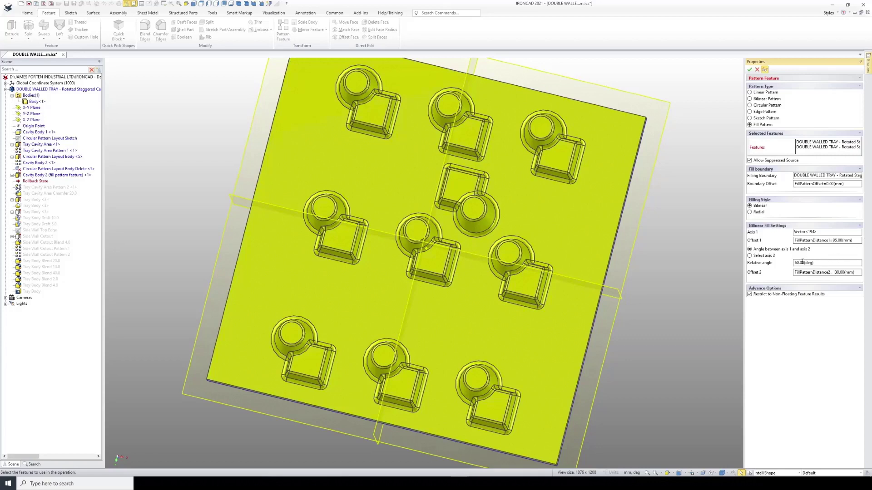
left_click_drag(822, 265, 771, 266)
type("FillPatternAngle")
key("Return")
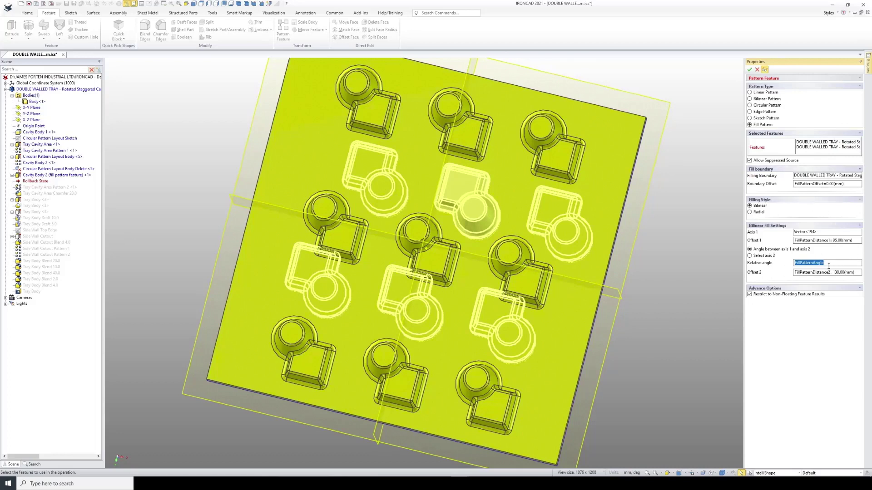
left_click(749, 70)
left_click(558, 318)
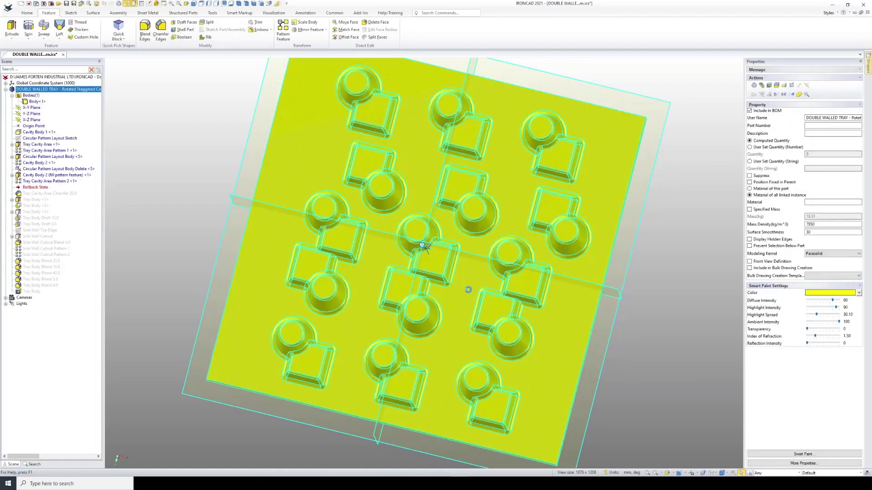
middle_click_drag(454, 302, 530, 315)
key("Escape")
middle_click_drag(474, 366, 414, 356)
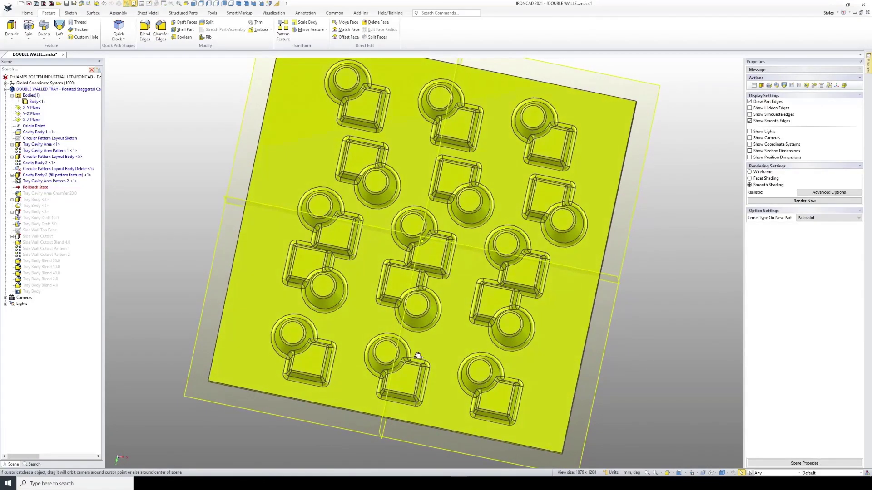
Open the parameter table of Tray Cavity Area Pattern 2 and switch its listing to the whole double walled tray part.
left_click(41, 182)
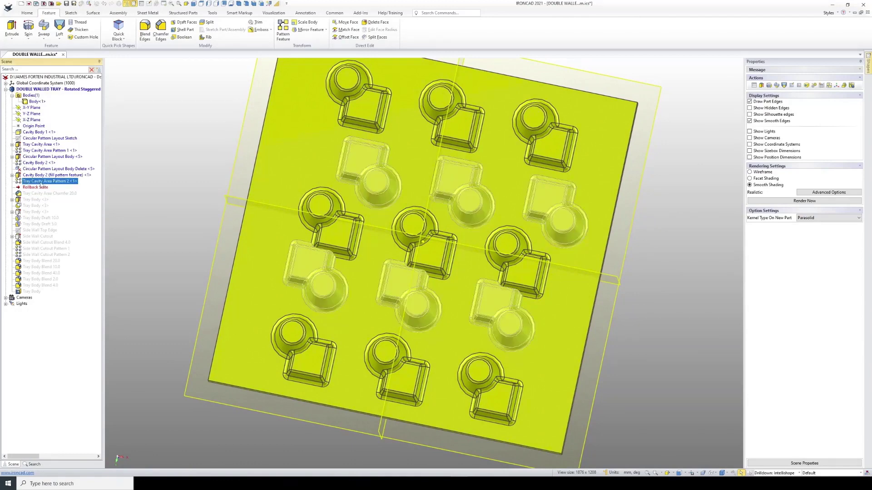
right_click(41, 185)
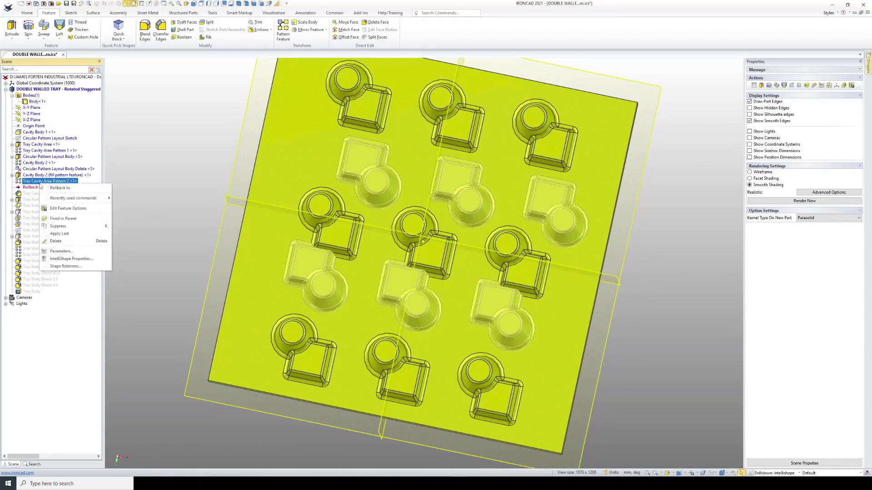
left_click(61, 252)
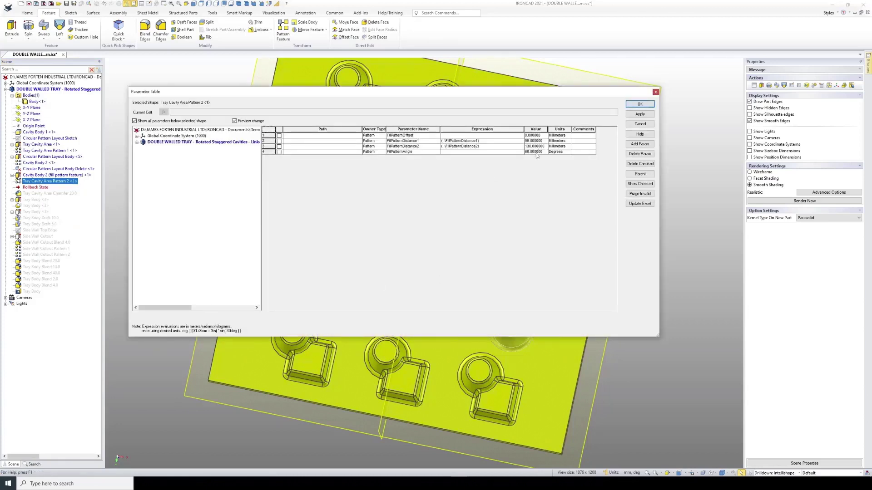
left_click(455, 152)
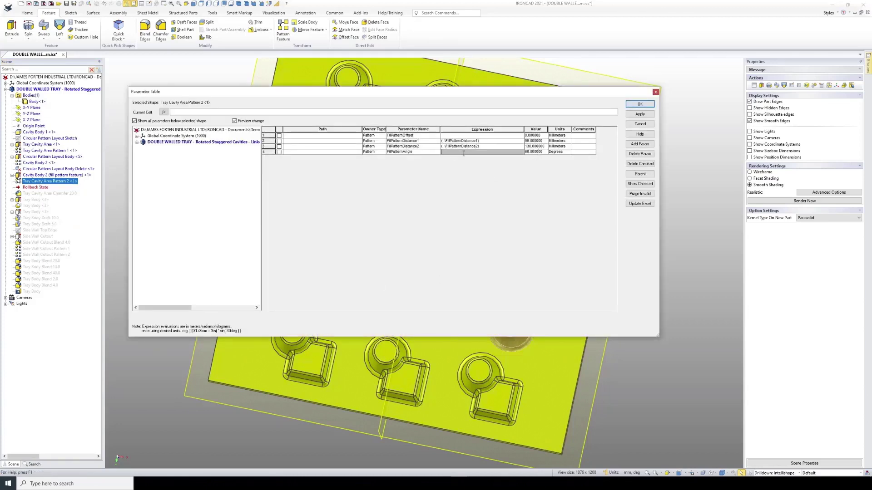
left_click(163, 142)
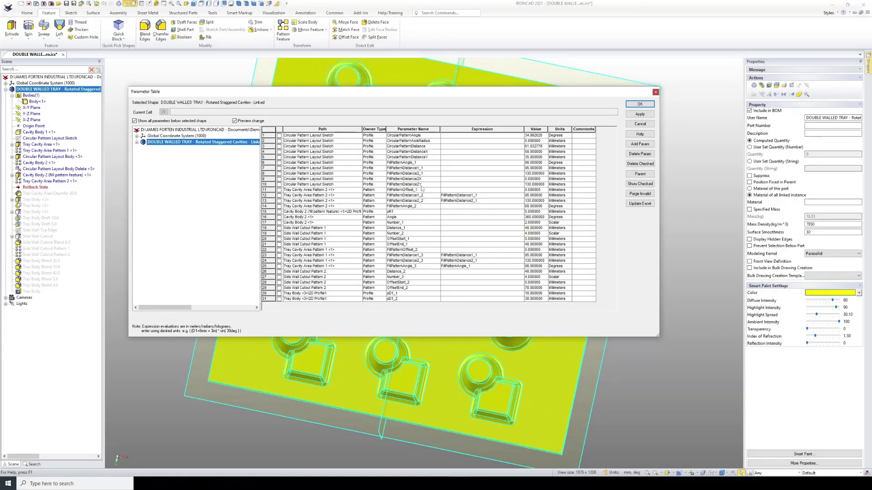
Link Tray Cavity Area Pattern 2's FillPatternAngle_2 to the expression FillPatternAngle_1 and apply the parameter change.
left_click(420, 164)
left_click(386, 164)
key("ctrl+c")
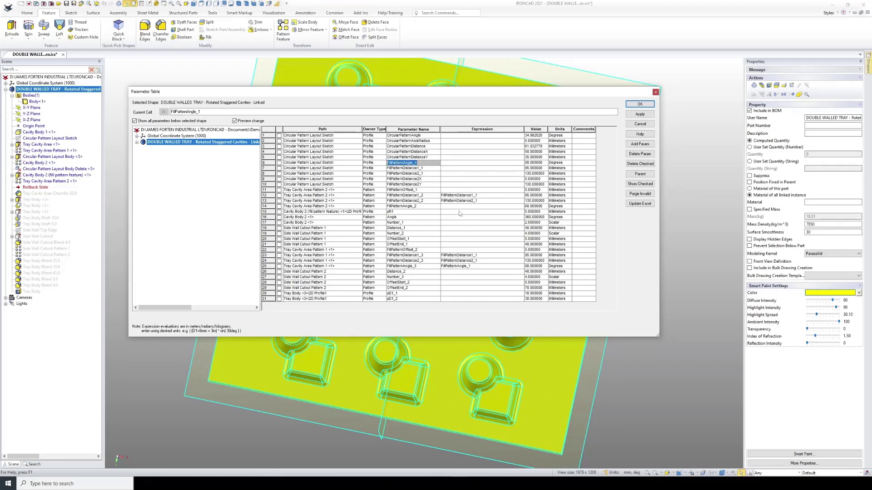
left_click(449, 206)
key("ctrl+v")
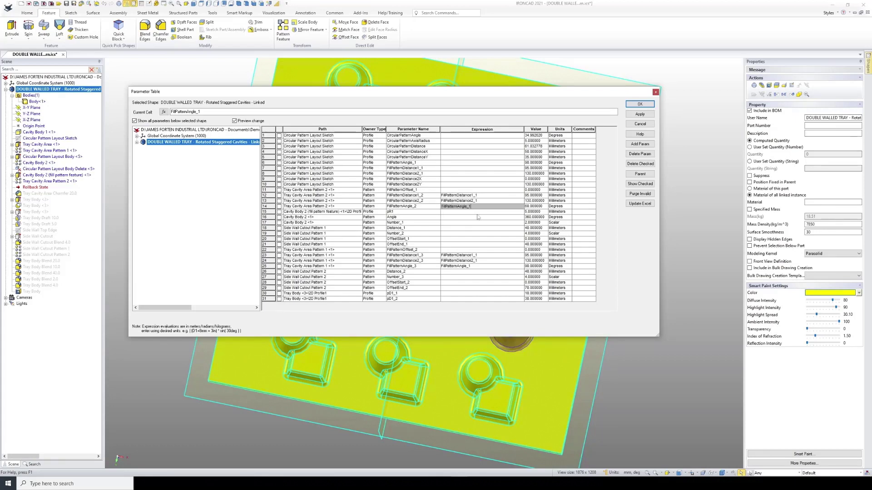
key("Return")
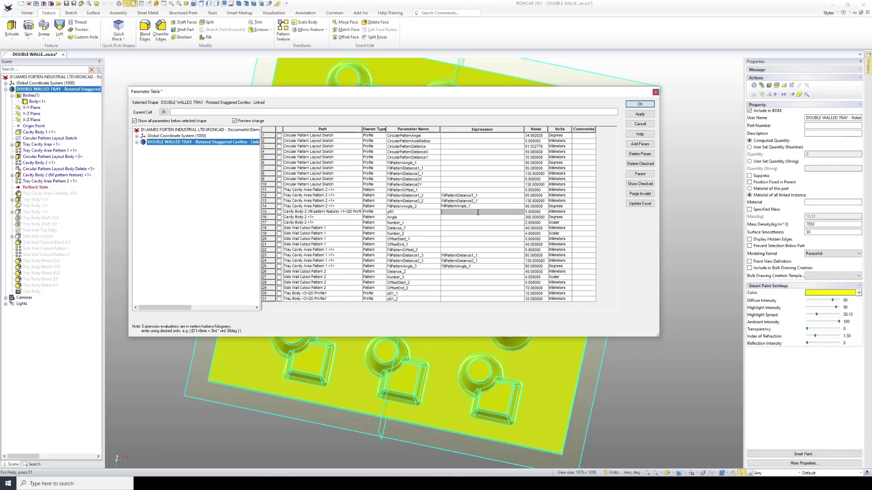
left_click(640, 114)
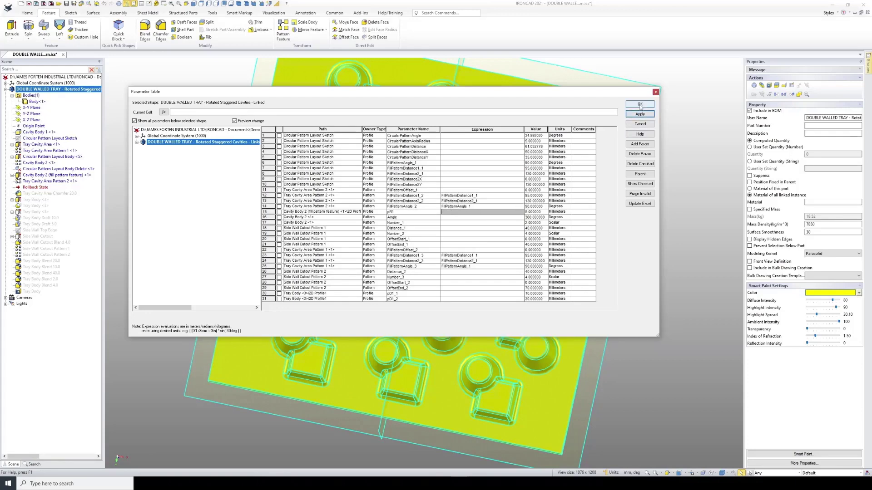
left_click(640, 106)
left_click(631, 320)
Move Cavity Body 1 by 48 mm in the negative length direction with the TriBall to test the pattern layout.
scroll(399, 272, "down", 3)
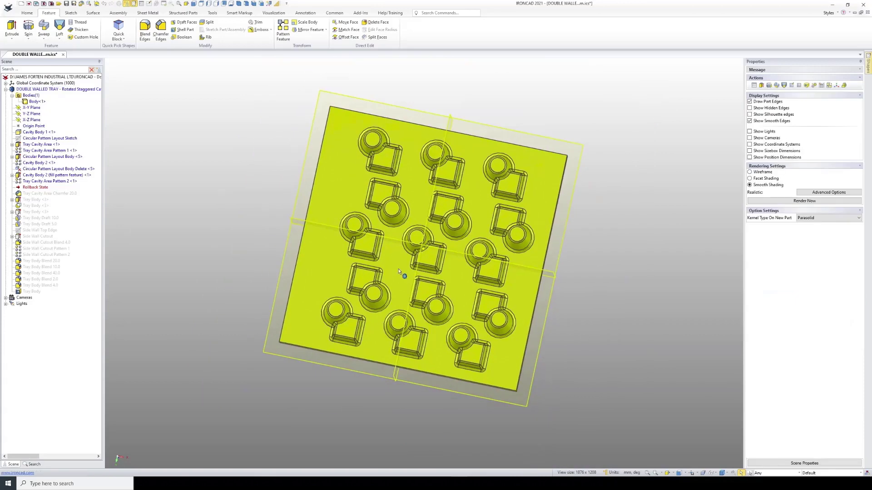
middle_click_drag(398, 272, 437, 280)
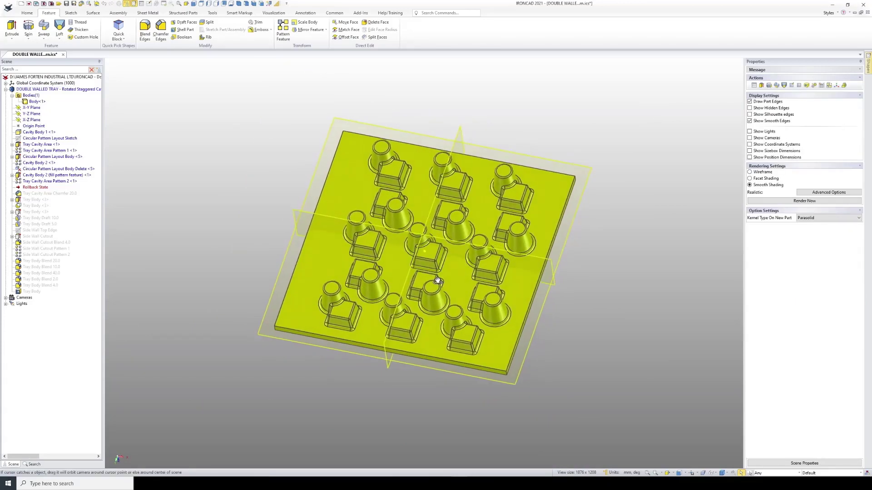
scroll(466, 271, "up", 2)
middle_click_drag(342, 259, 416, 239)
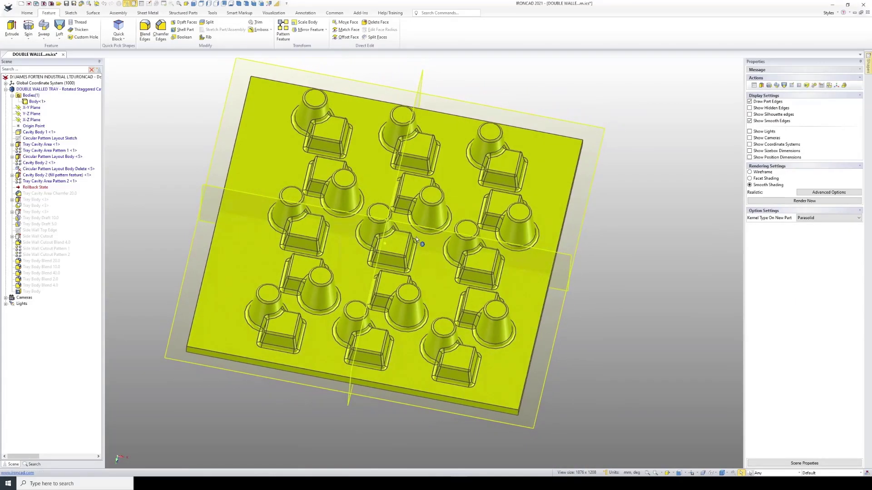
middle_click_drag(451, 285, 430, 210)
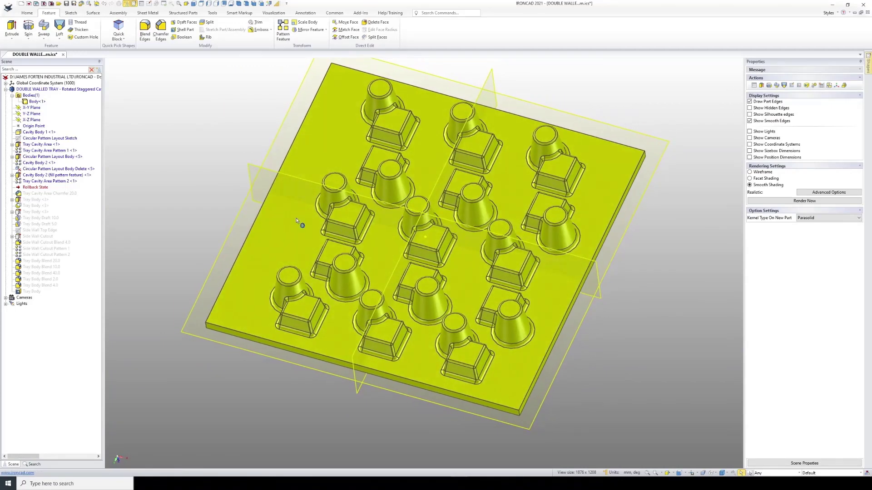
left_click(39, 132)
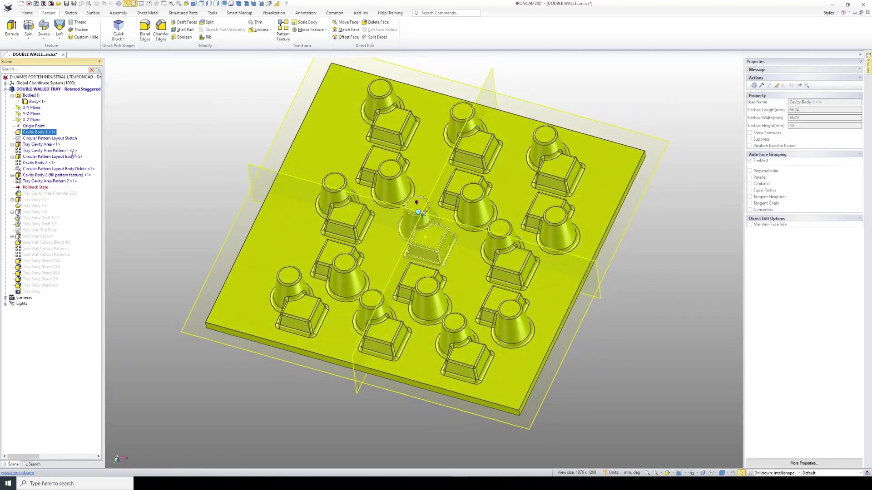
left_click(119, 5)
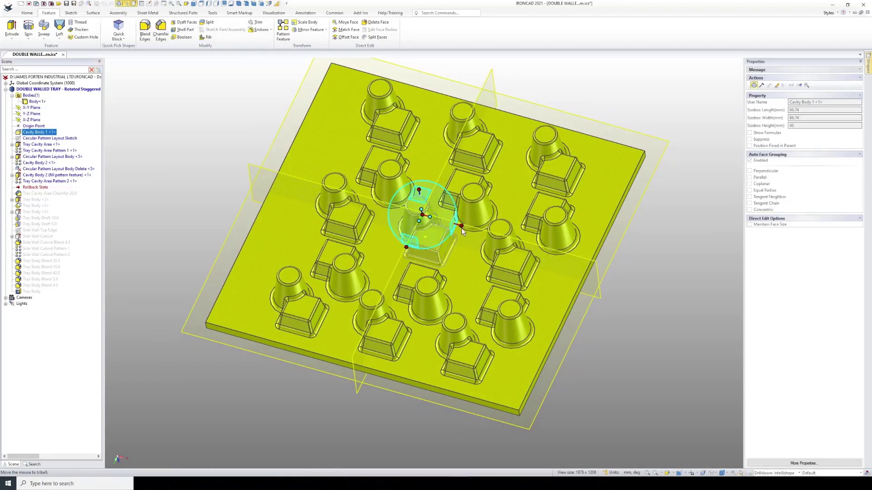
left_click_drag(461, 225, 486, 256)
type("48")
key("Return")
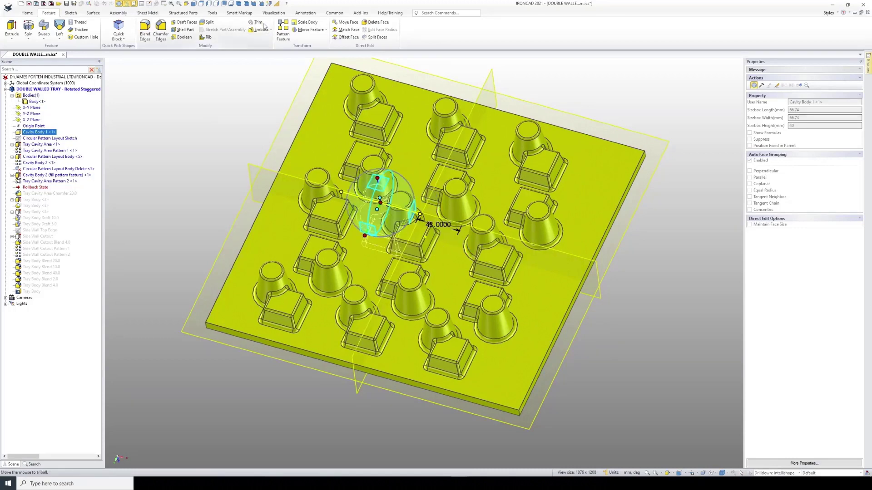
left_click(119, 4)
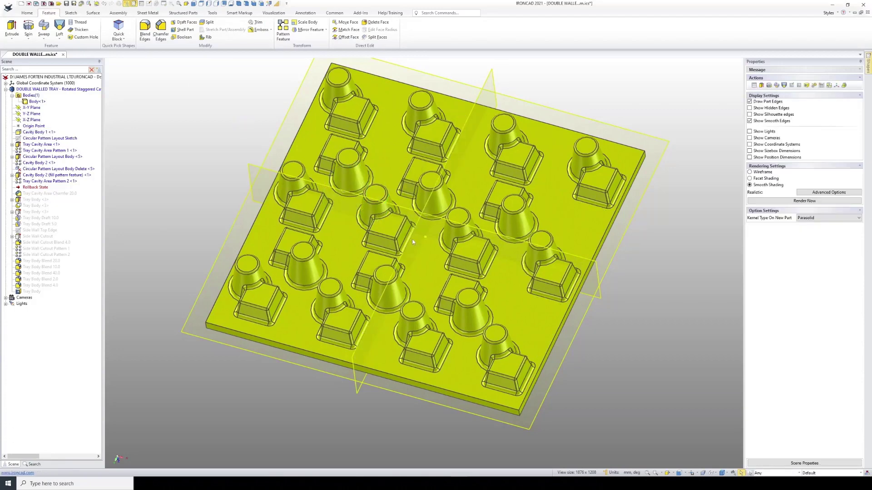
Edit Cavity Body 1's centre position, setting its length coordinate to 0.
middle_click_drag(395, 227, 284, 179)
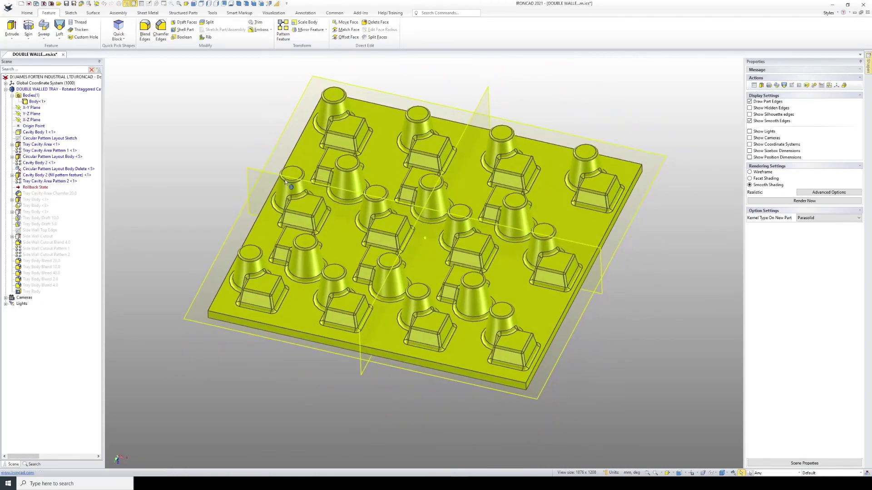
left_click(40, 132)
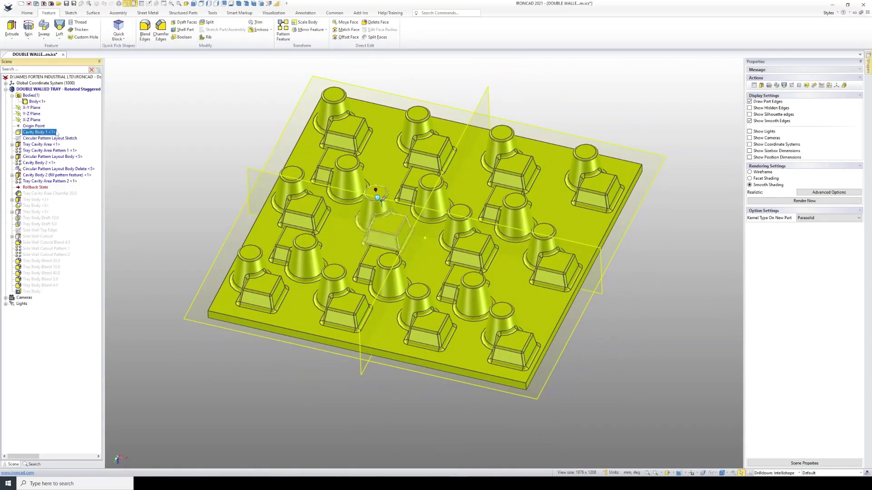
left_click(119, 4)
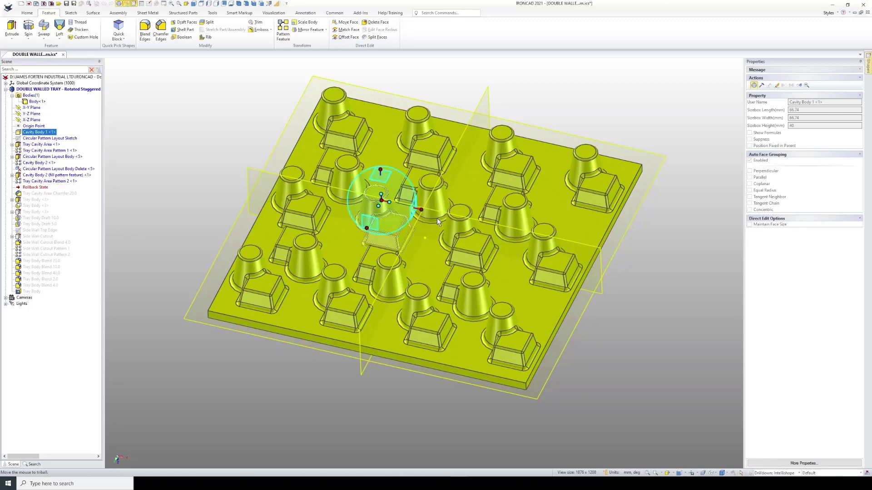
right_click(383, 201)
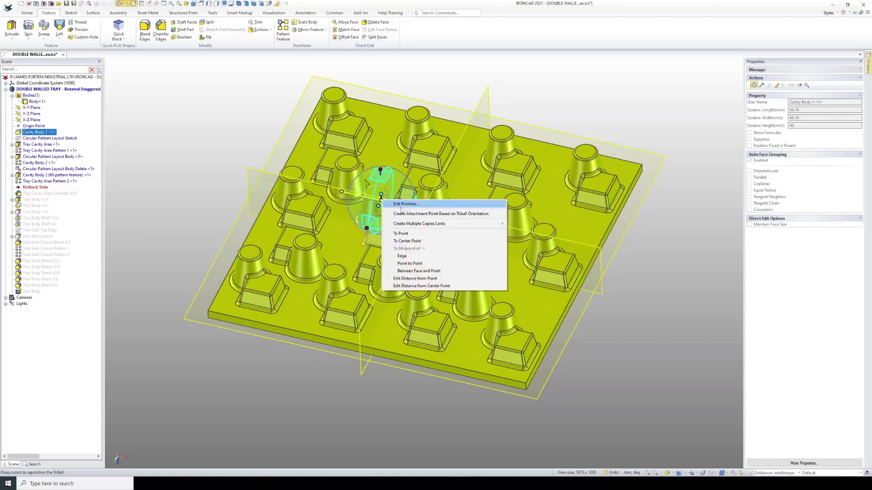
left_click(406, 204)
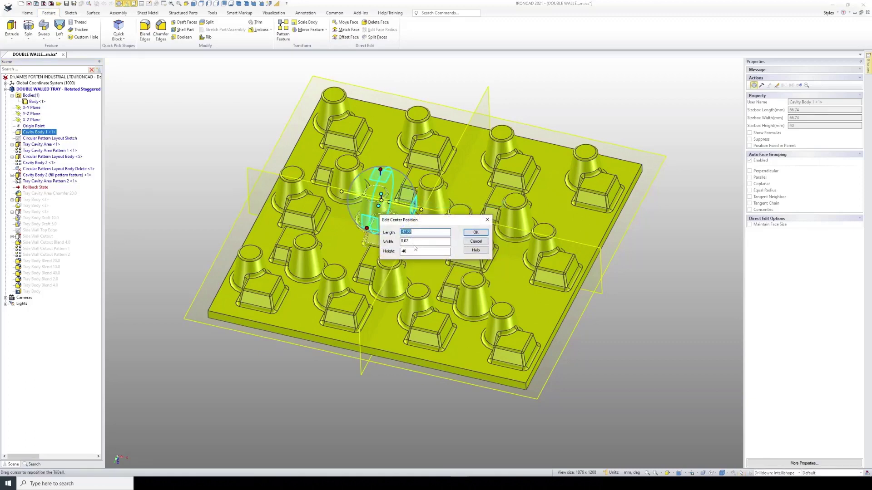
left_click_drag(422, 243, 402, 242)
type("0")
left_click(480, 233)
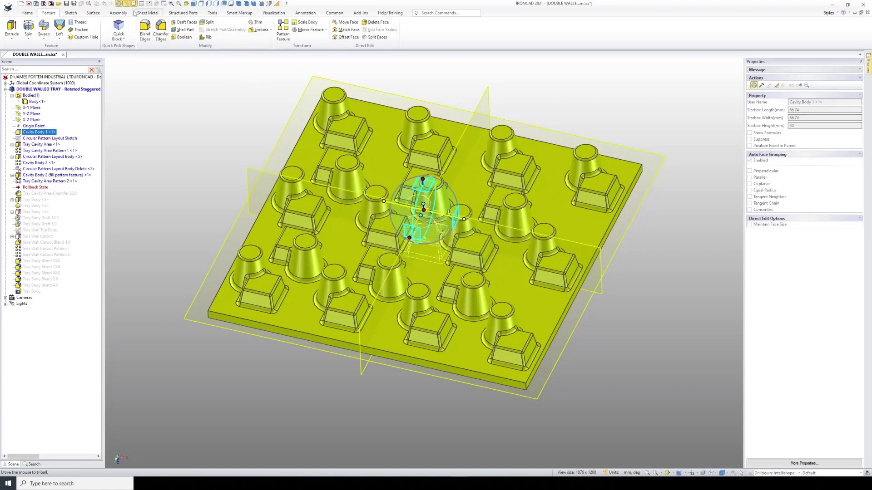
left_click(119, 4)
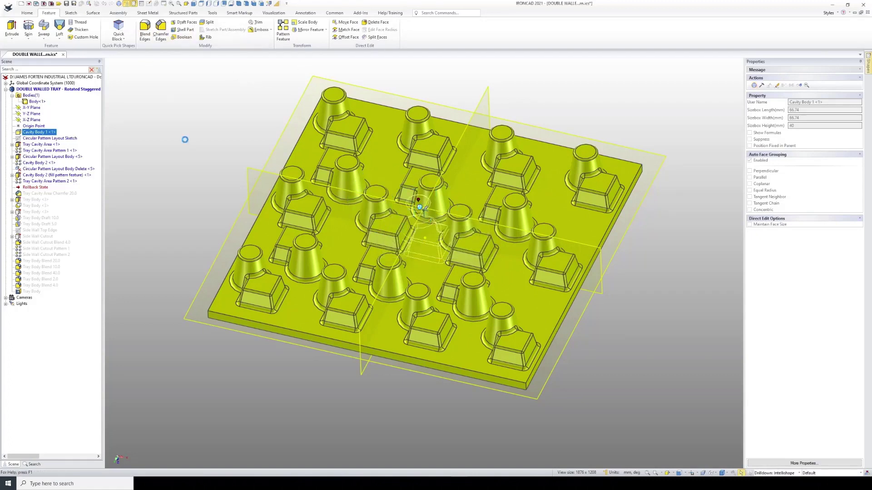
Move Cavity Body 1 by 18 mm in the positive length direction with the TriBall to test the pattern layout.
mouse_move(440, 227)
middle_mouse_down()
mouse_move(439, 273)
mouse_move(446, 240)
middle_mouse_up()
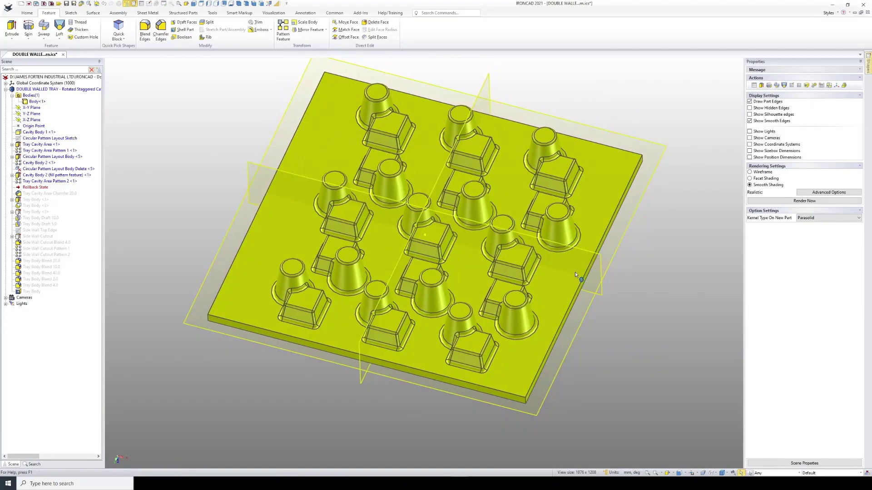
left_click(37, 132)
left_click(118, 4)
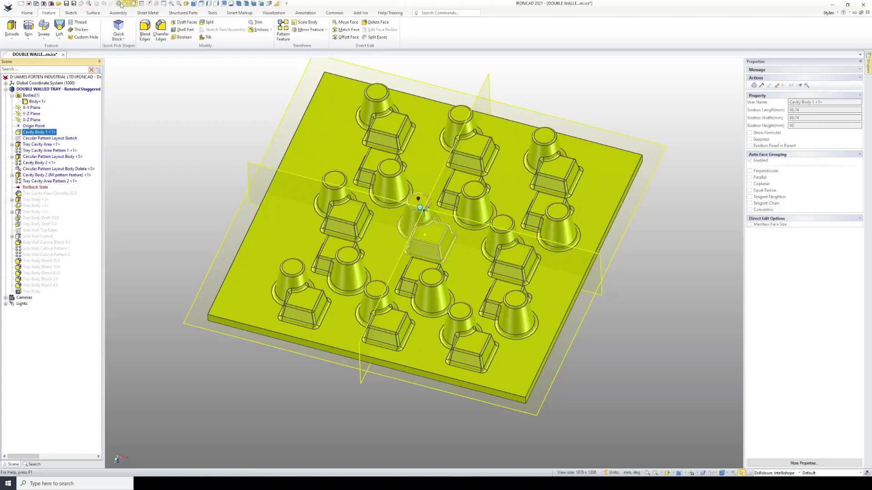
left_click_drag(465, 220, 468, 227)
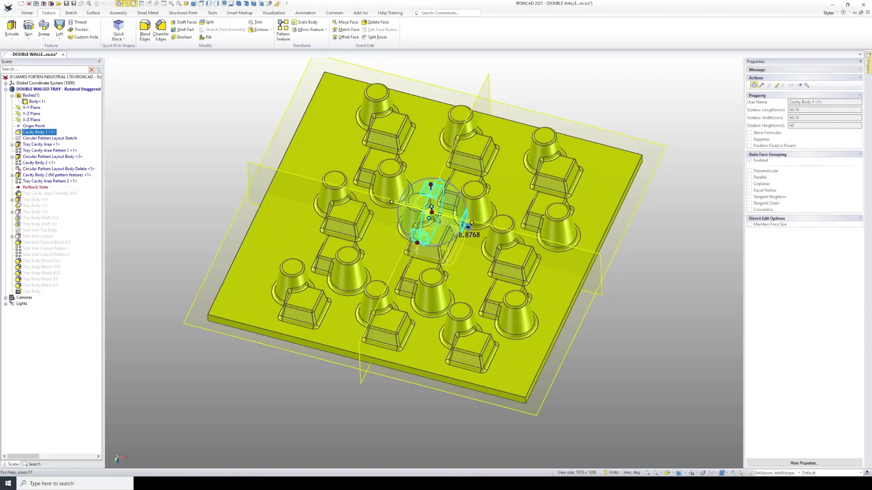
type("18")
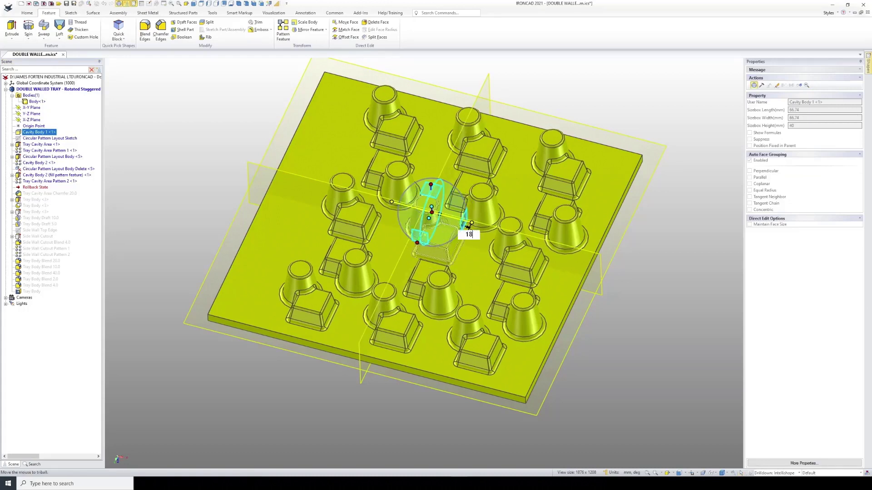
key("Return")
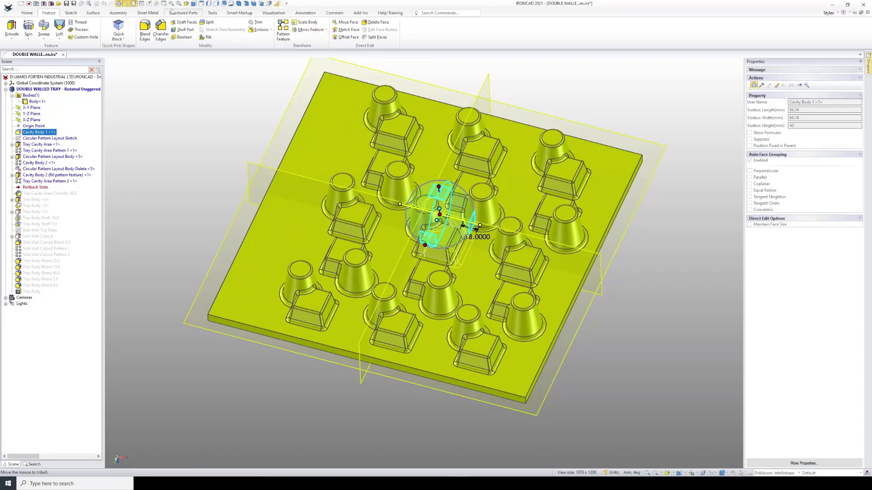
key("F10")
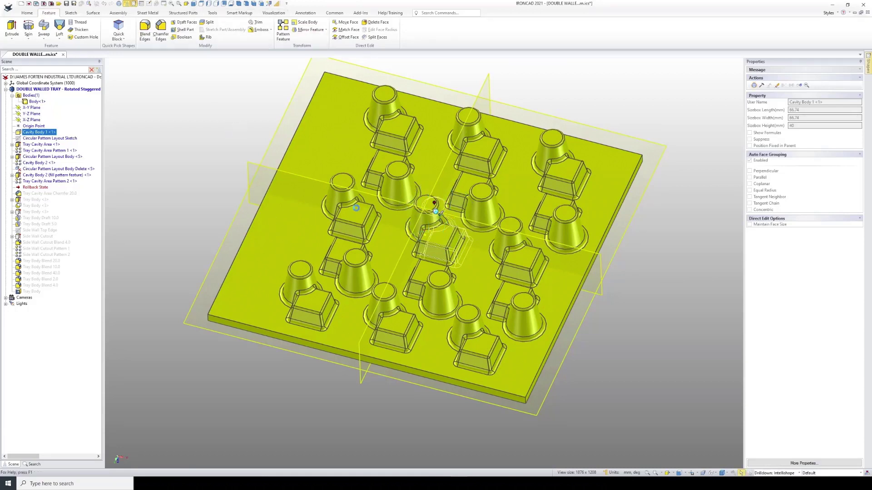
Return Cavity Body 1 to the tray's centre by setting its centre position to length 0 and width 0.
middle_click_drag(342, 220, 475, 257)
scroll(346, 289, "down", 3)
scroll(475, 257, "up", 3)
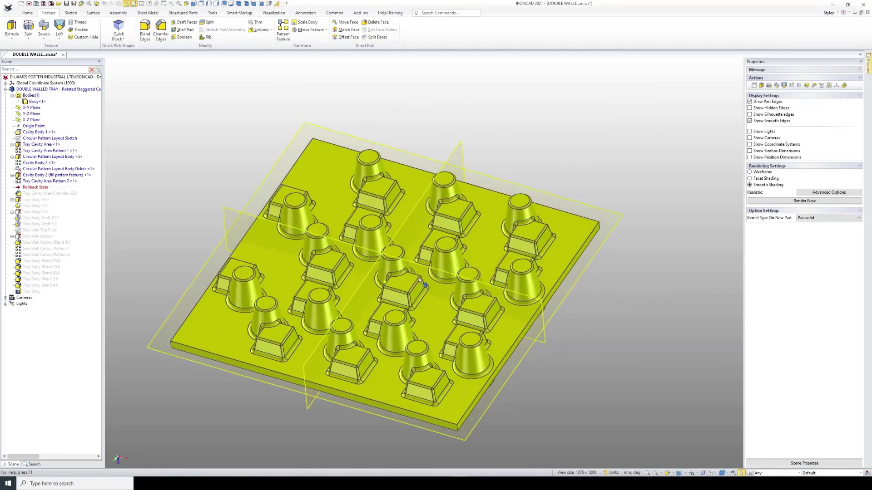
left_click(38, 145)
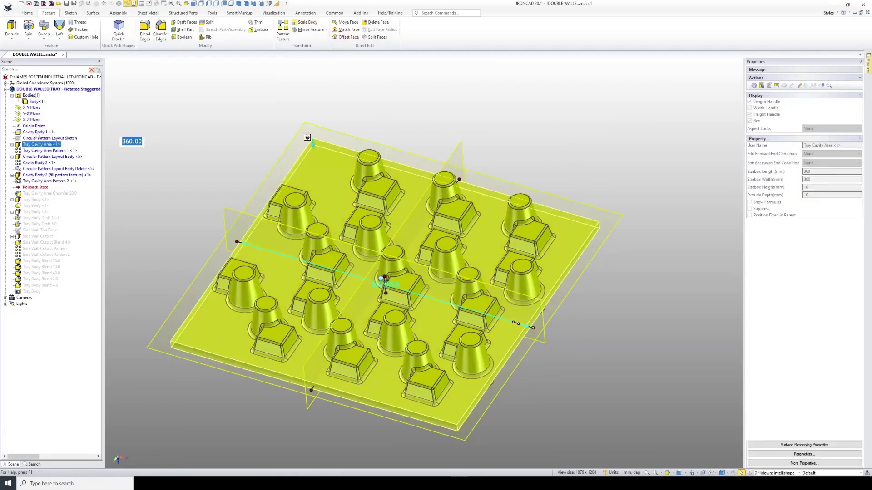
left_click(39, 132)
left_click(119, 3)
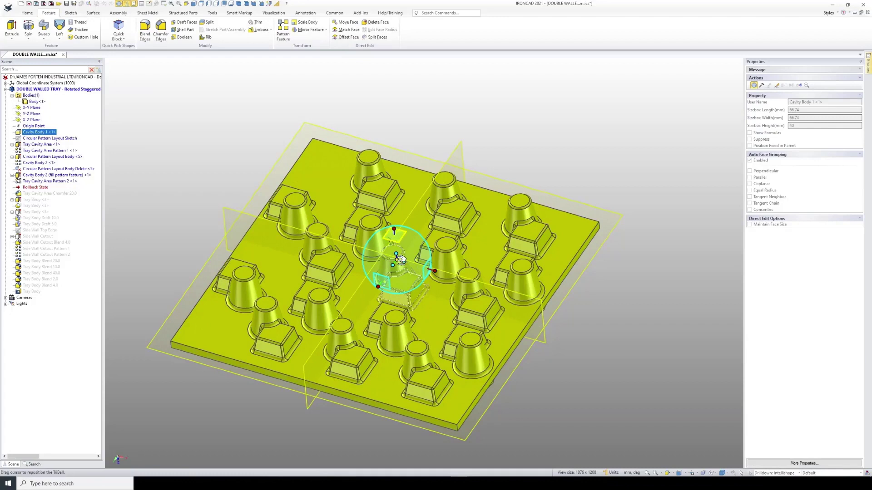
right_click(400, 259)
left_click(415, 263)
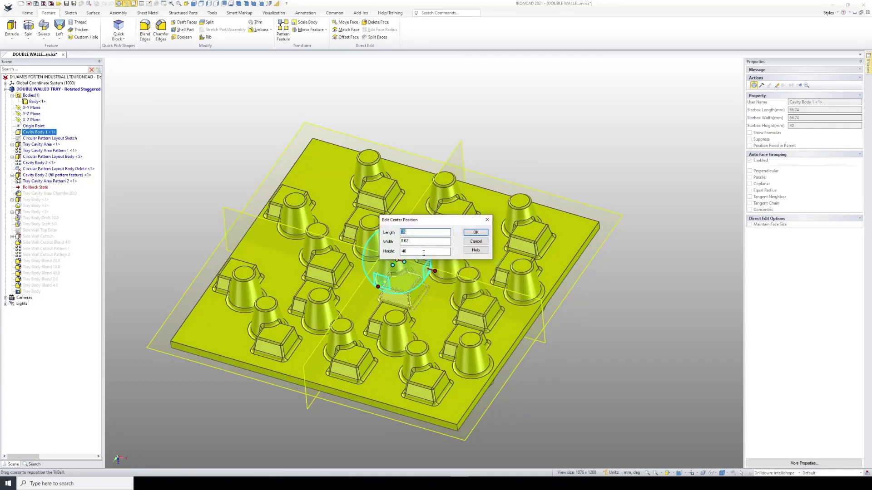
type("0")
key("Tab")
type("0")
left_click(476, 232)
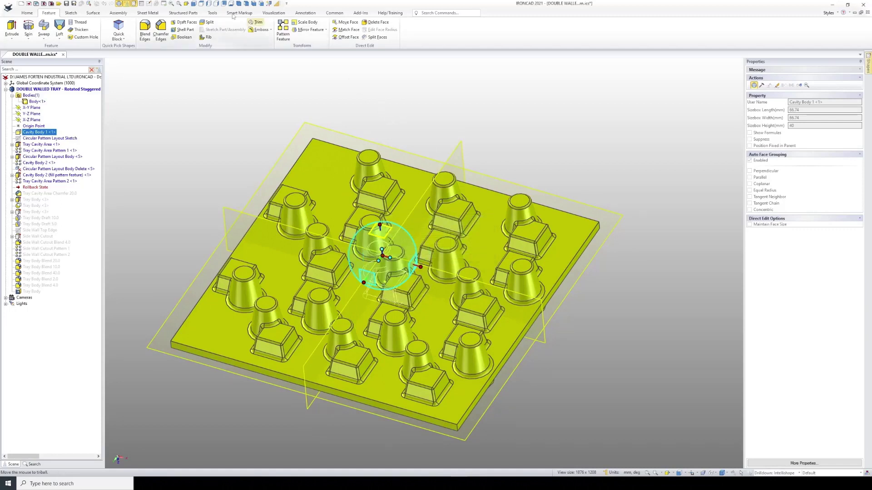
Finish positioning Cavity Body 1 and move the rollback state to the end of the tray's feature history.
left_click(121, 4)
left_click(214, 121)
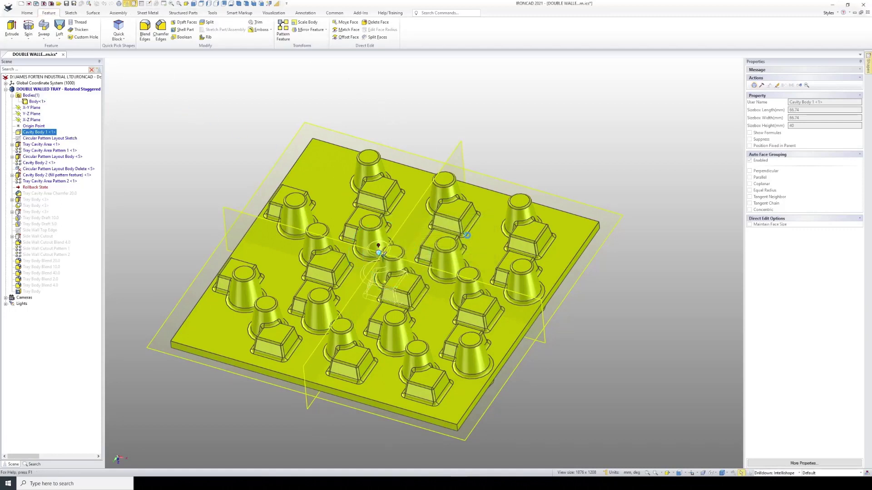
left_click(39, 189)
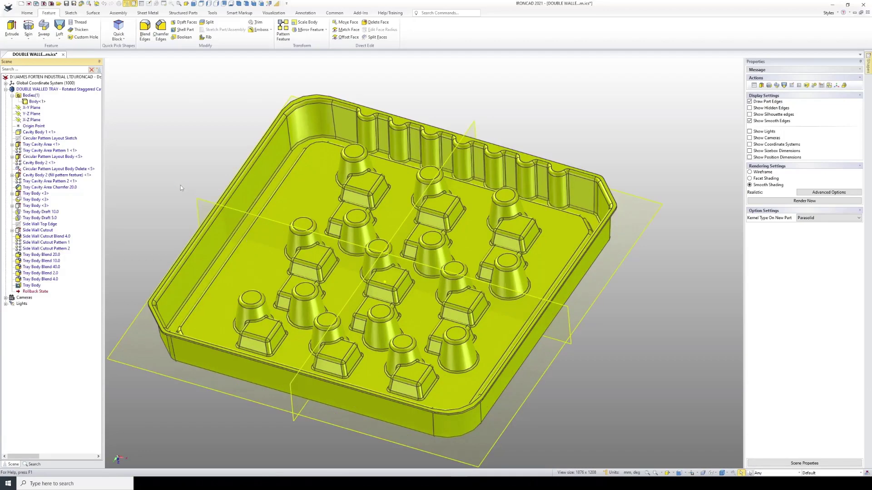
Turn the tray over to check the cavities from the opposite side and deactivate all active parts.
scroll(274, 294, "down", 3)
middle_click_drag(306, 300, 381, 111)
scroll(375, 331, "down", 3)
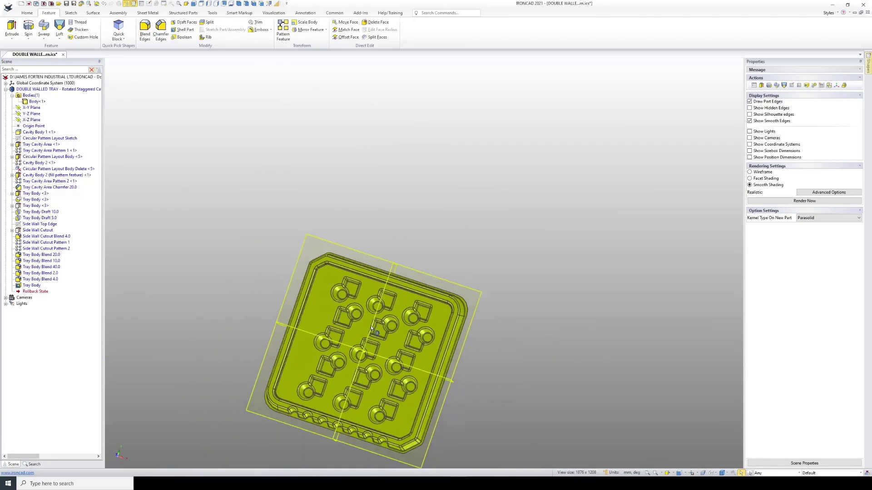
scroll(377, 333, "up", 3)
middle_click_drag(376, 333, 486, 389)
scroll(486, 389, "up", 2)
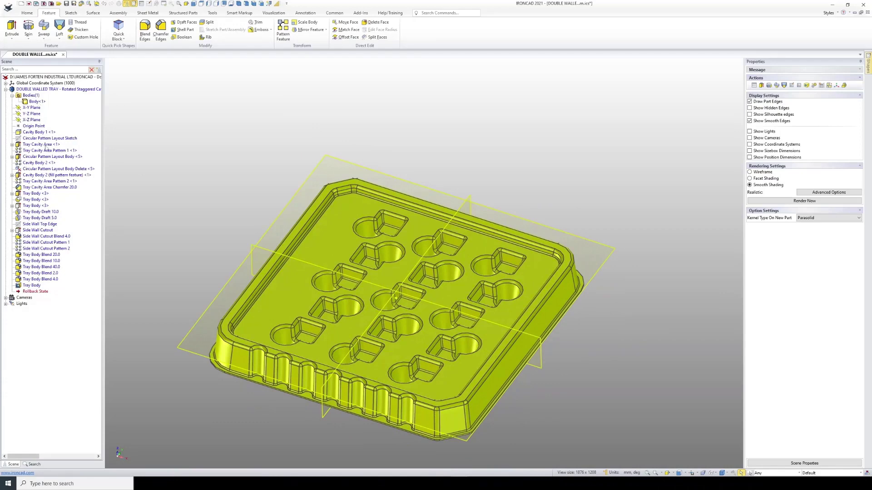
left_click(45, 90)
right_click(44, 90)
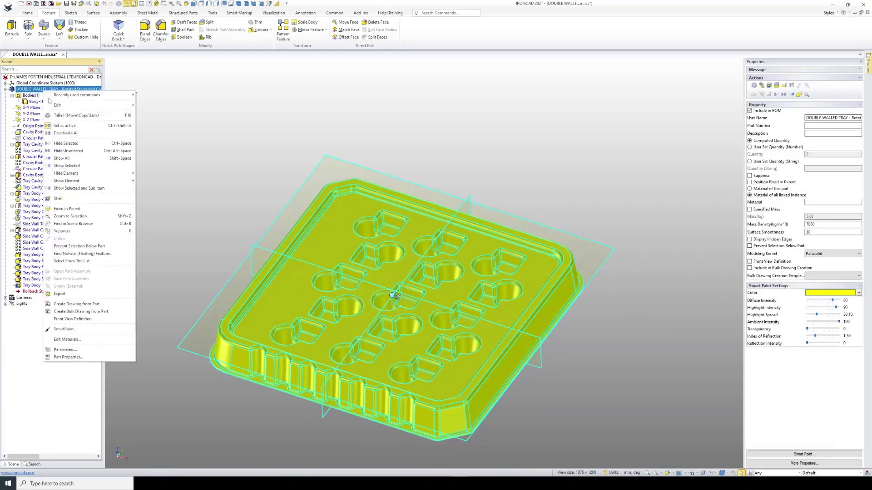
left_click(69, 134)
left_click(220, 202)
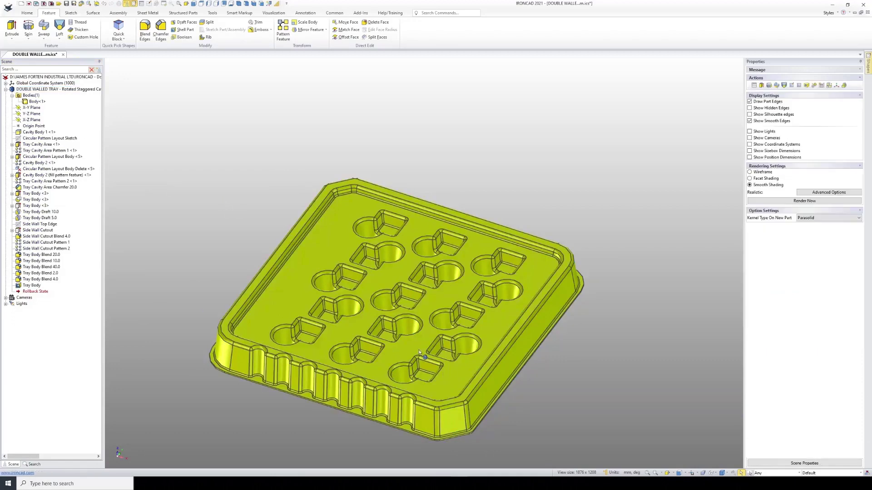
Stretch the Tray Cavity Area symmetrically along its length to about 602 mm.
scroll(393, 350, "up", 3)
middle_click_drag(393, 350, 392, 310, "shift")
scroll(391, 310, "down", 4)
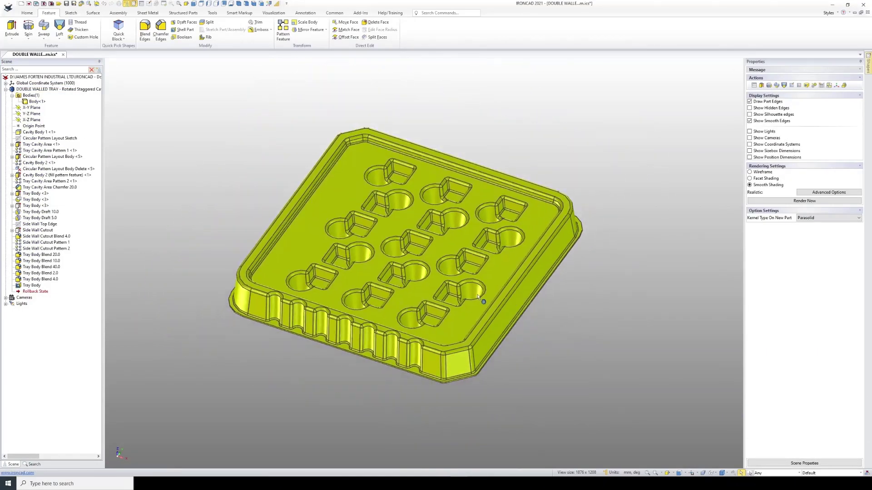
left_click(45, 145)
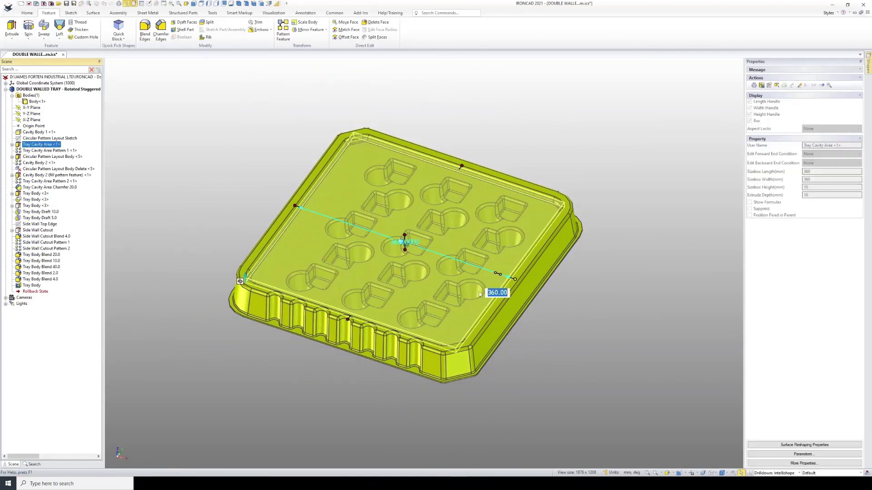
left_click_drag(518, 279, 591, 306)
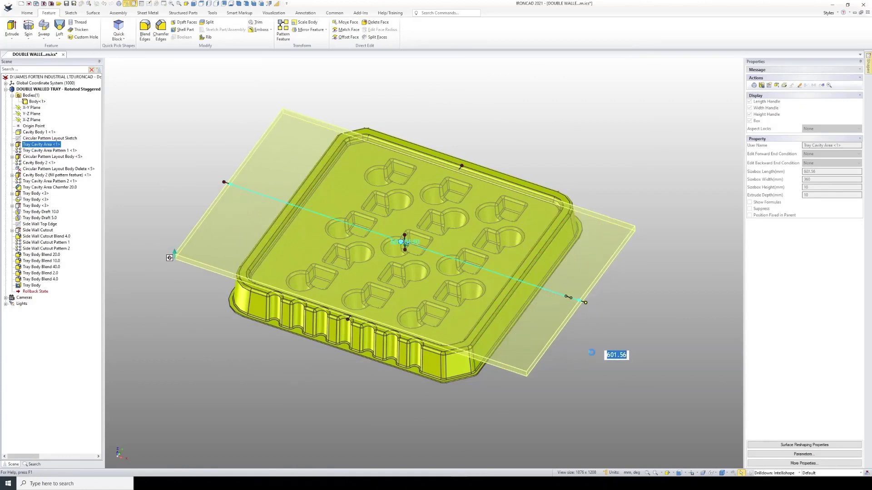